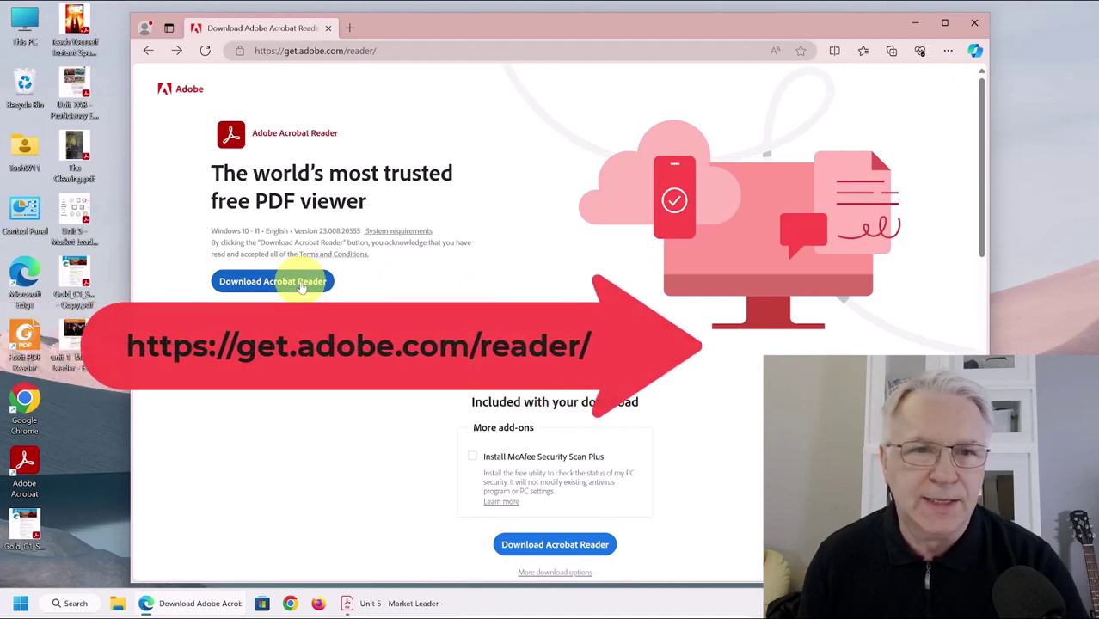
Download the Acrobat Reader installer with the McAfee Security Scan Plus add-on unticked.
click(473, 458)
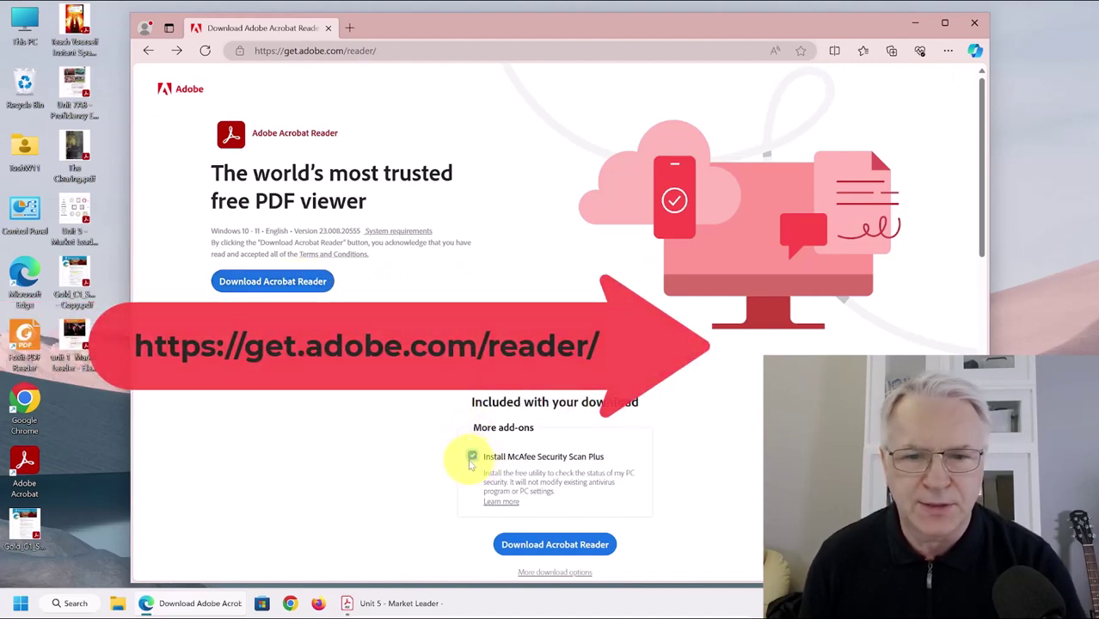
click(472, 457)
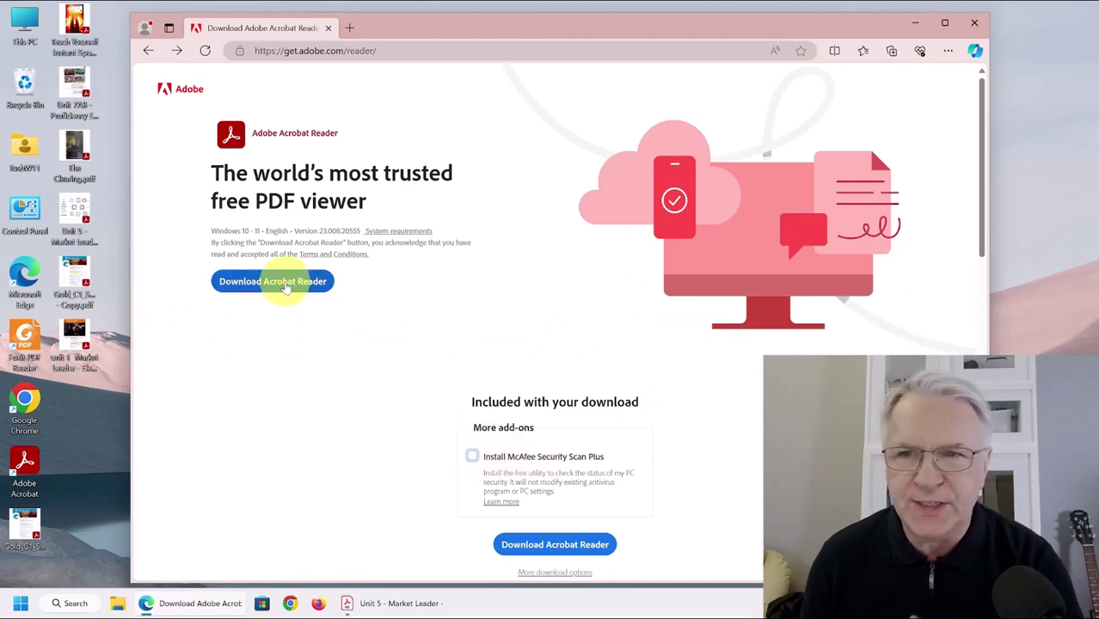
click(285, 289)
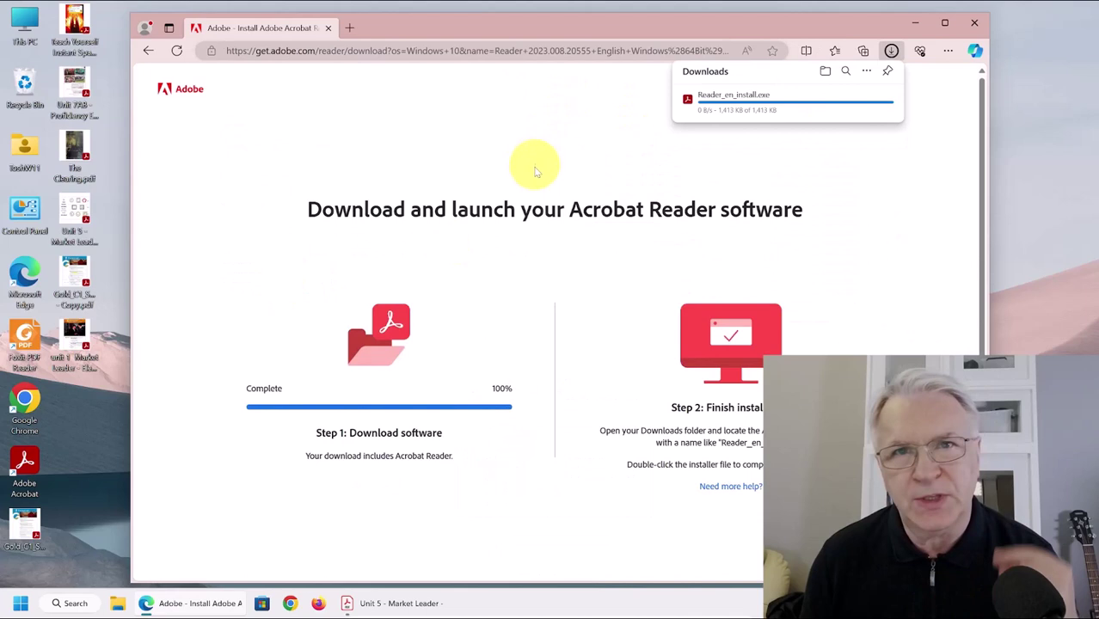
Show Reader_en_install.exe in the Downloads folder and minimise the browser to the desktop.
mouse_move(797, 99)
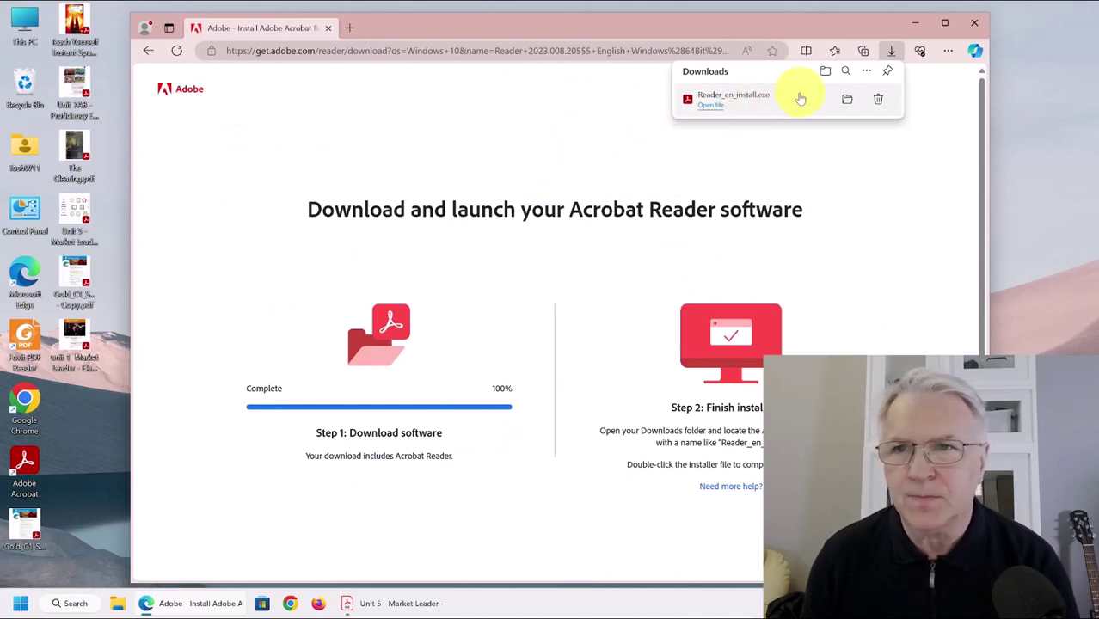
click(847, 101)
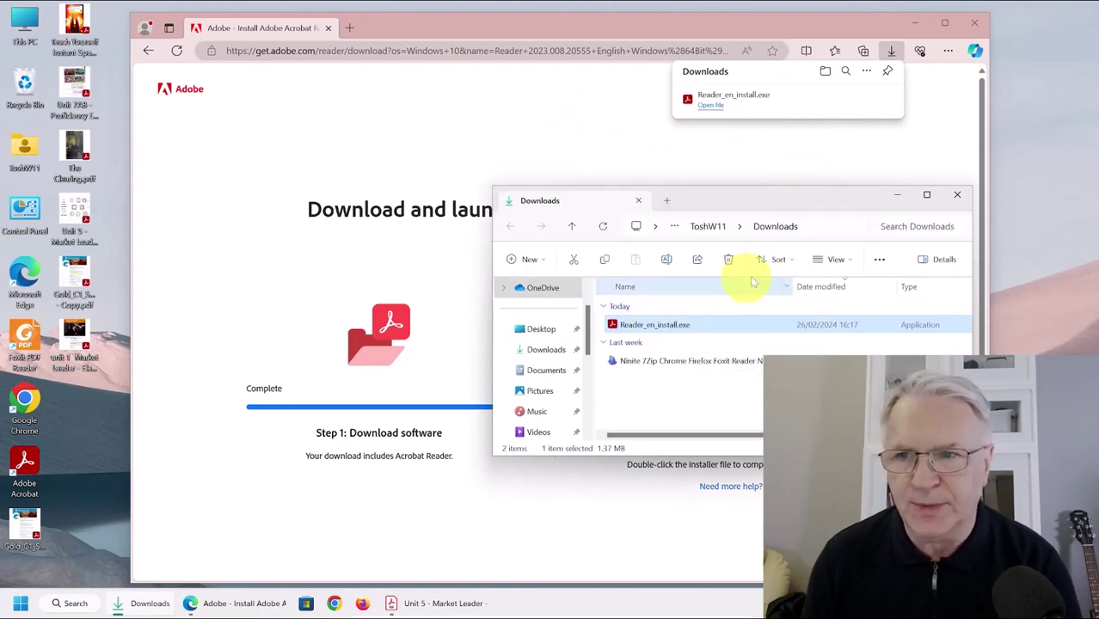
click(896, 196)
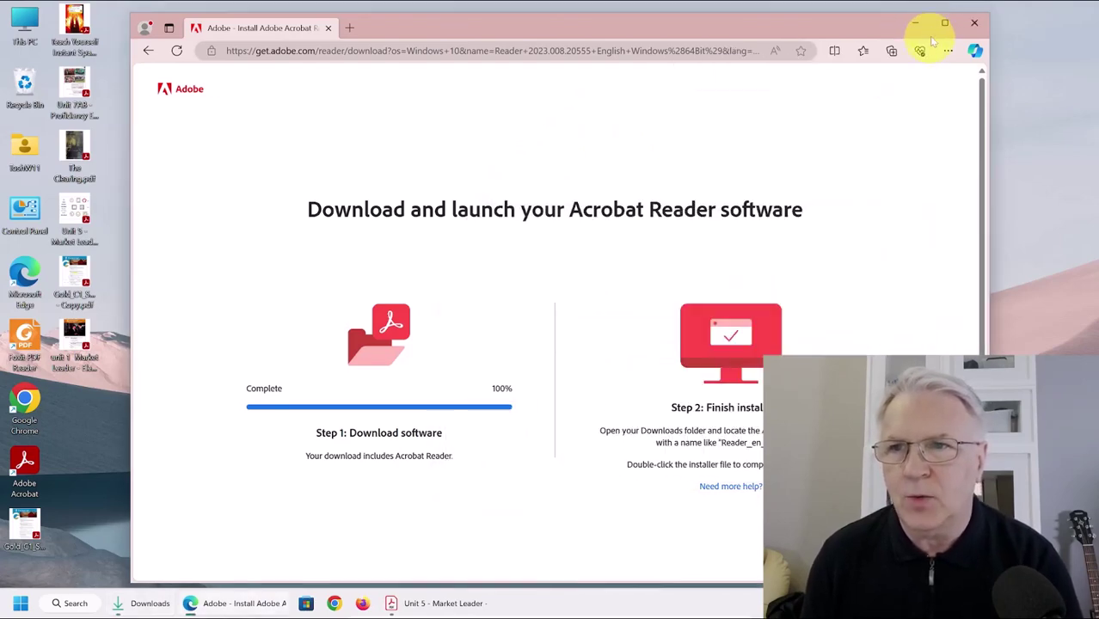
Drag Breakfast and Elevenses onto the first clock answer line in Unit 5, then show the unit 1 document.
click(914, 23)
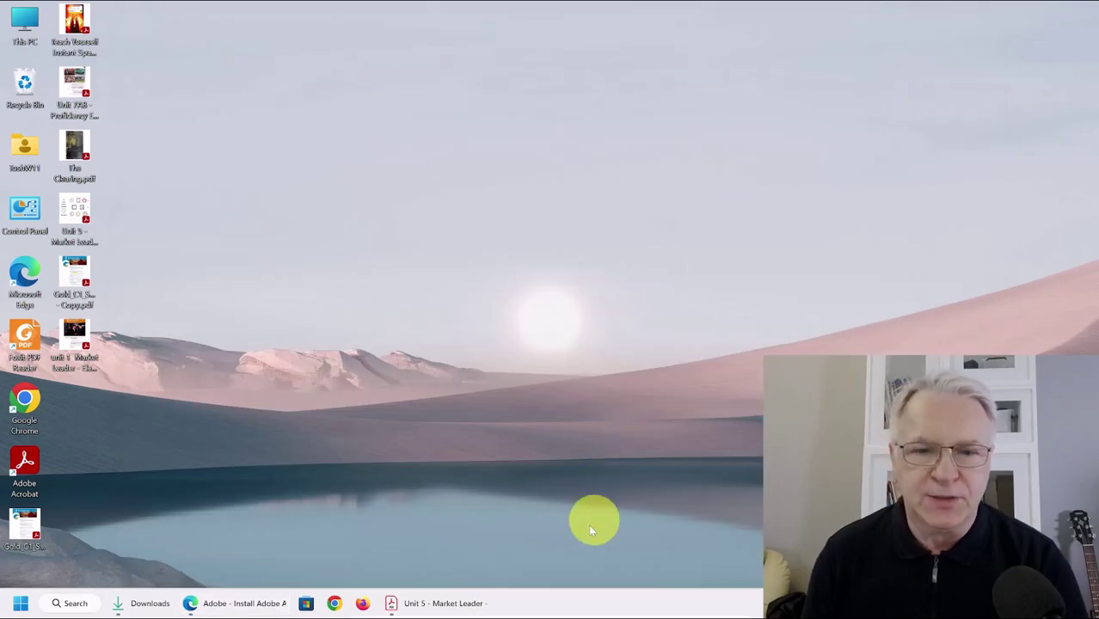
click(458, 606)
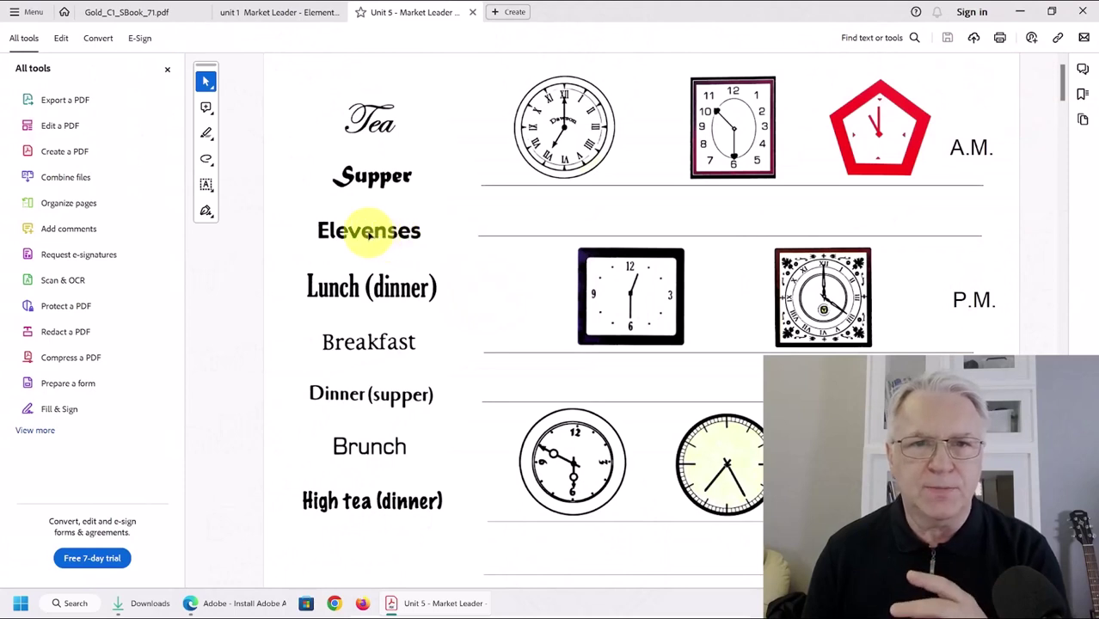
drag(516, 204, 569, 210)
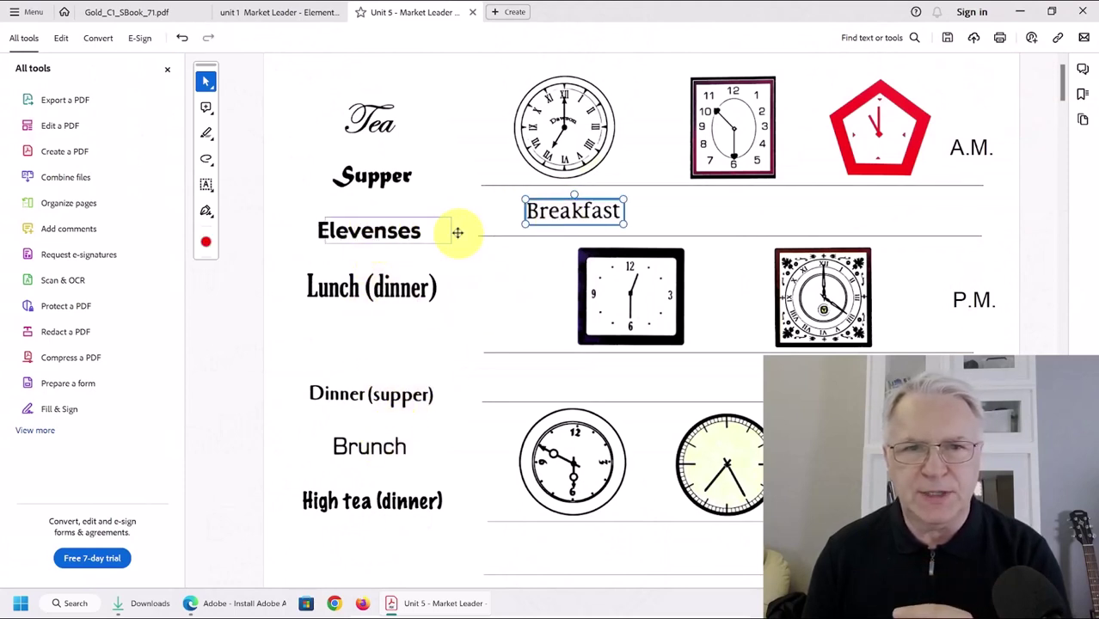
drag(458, 232, 893, 210)
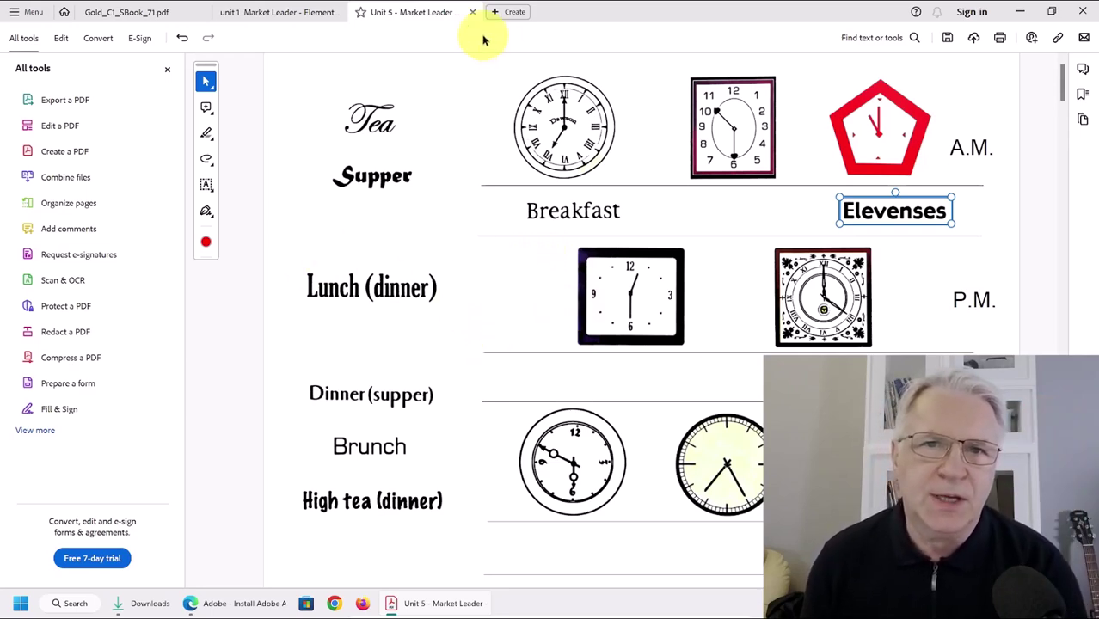
click(277, 16)
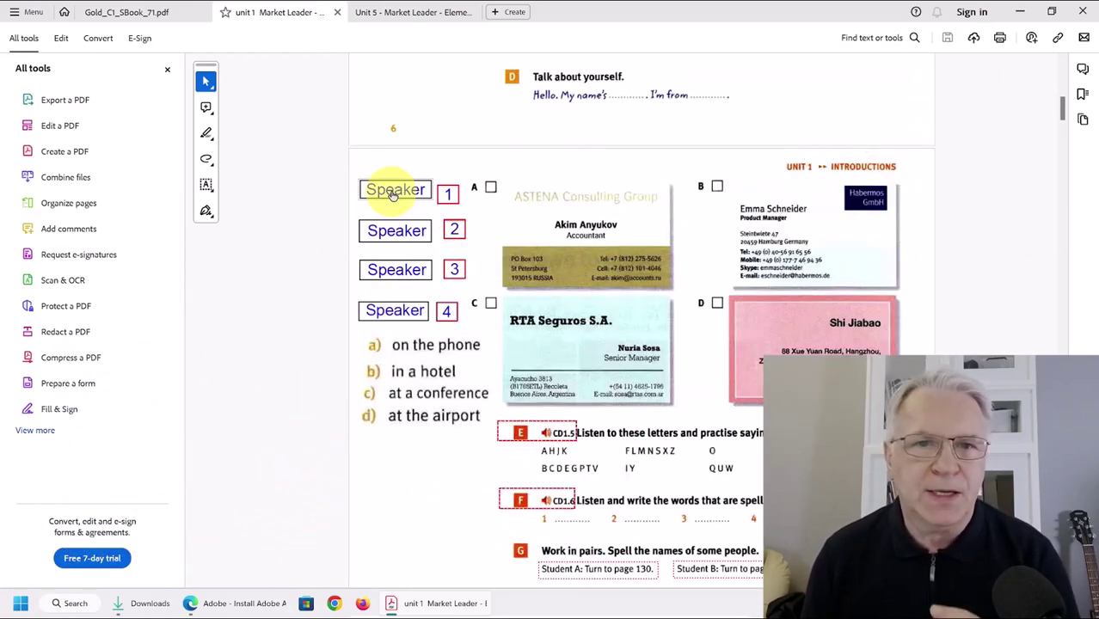
Trust the unit 1 document one time only, play the Speaker 1 audio, then minimise Acrobat.
click(392, 195)
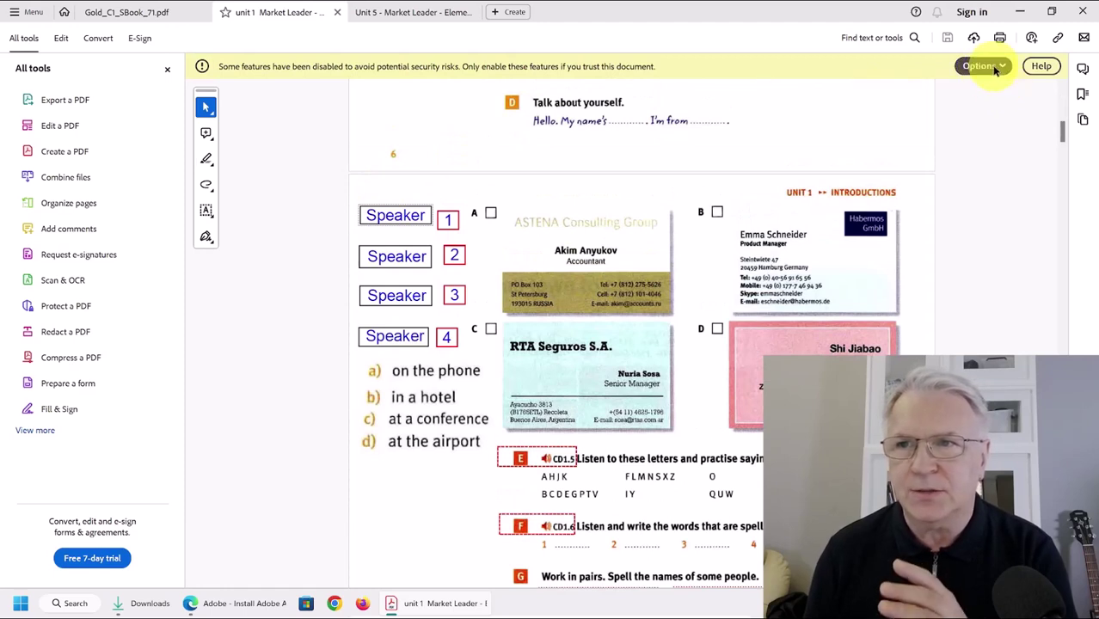
click(995, 69)
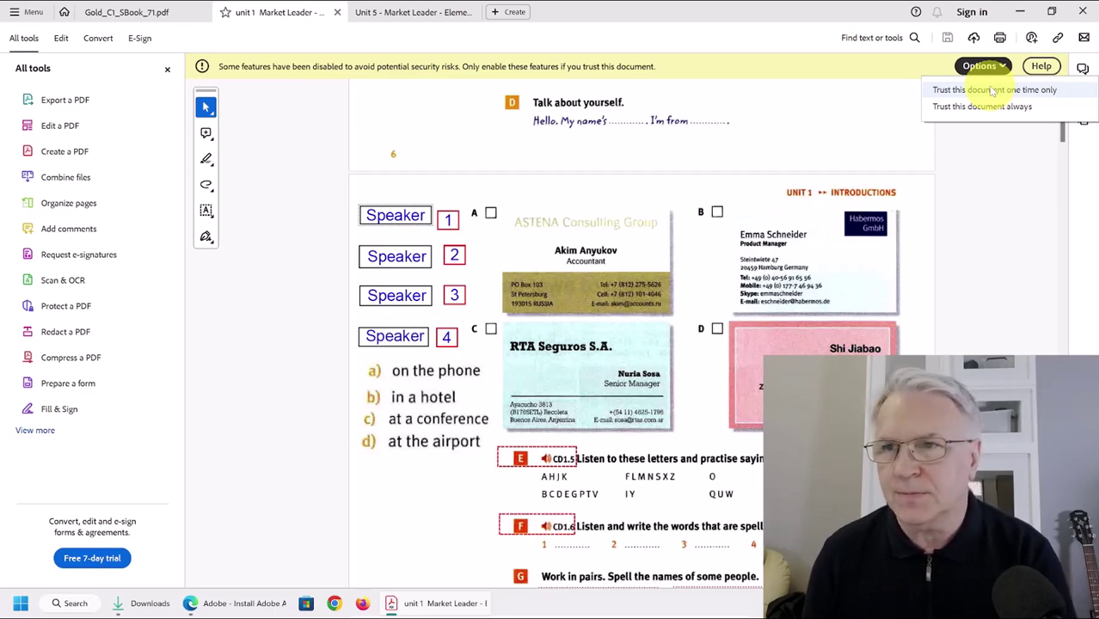
click(994, 91)
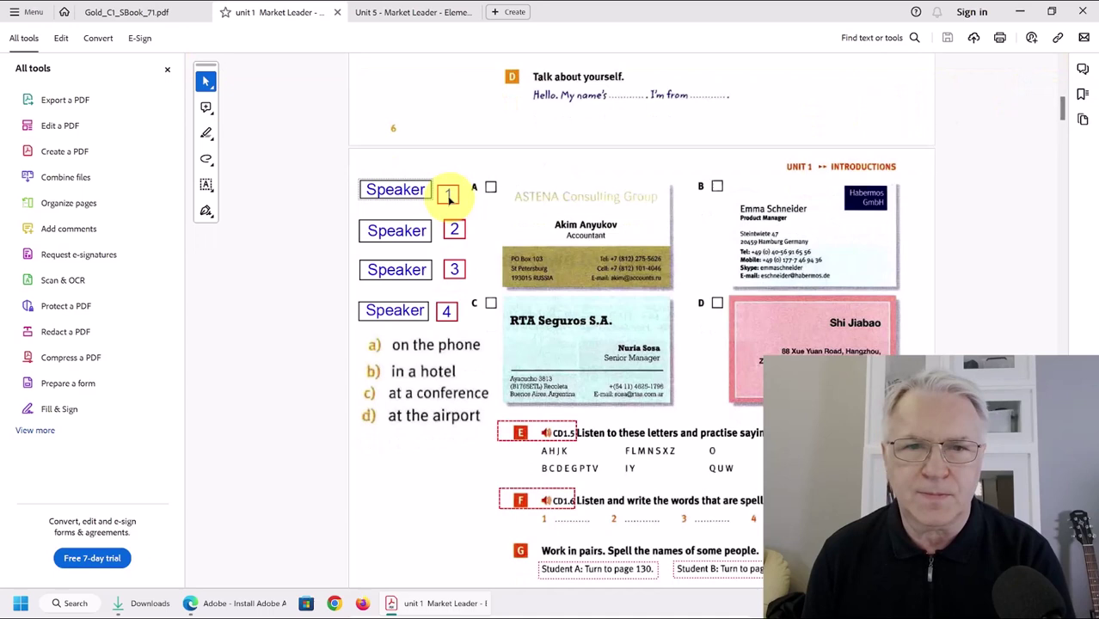
click(372, 196)
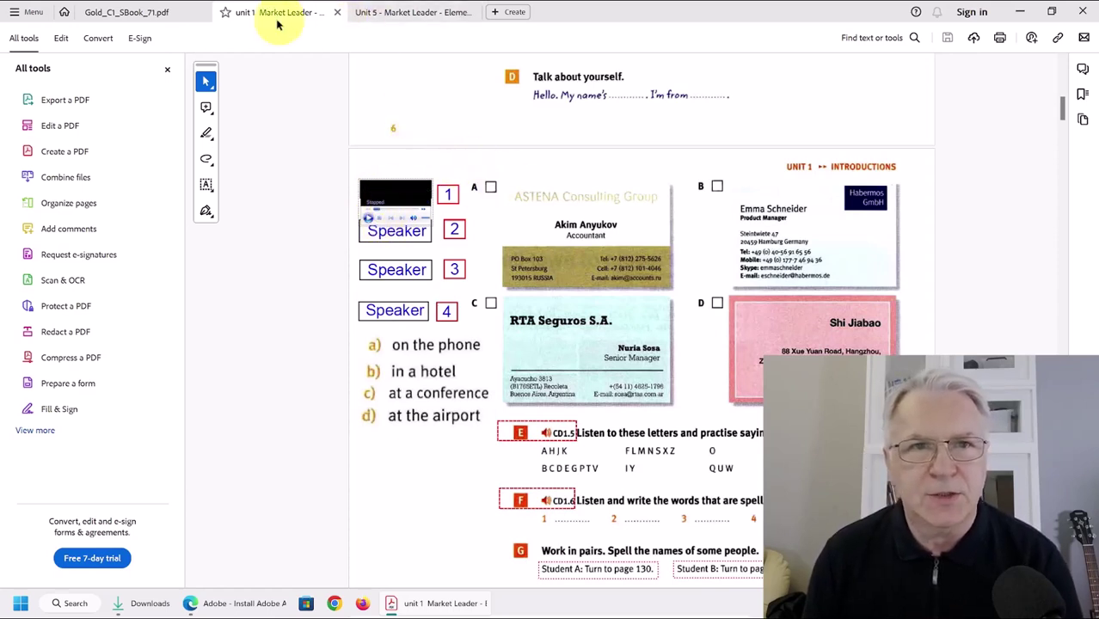
click(1020, 15)
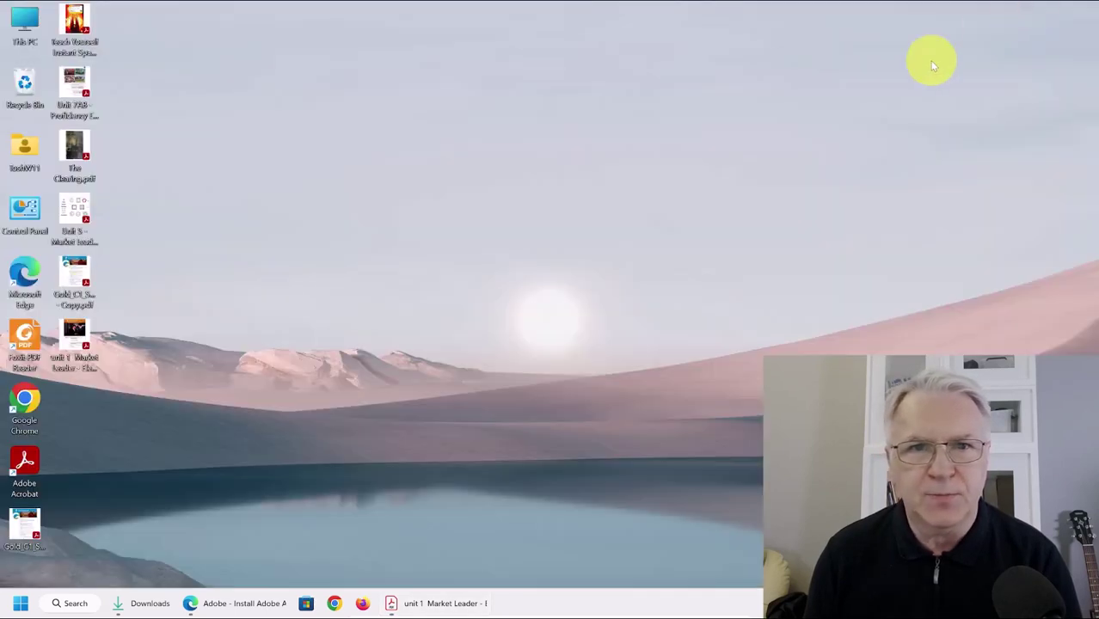
Open the unit 1 Market Leader PDF in Microsoft Edge and edit the row 4 Speaker label.
click(222, 605)
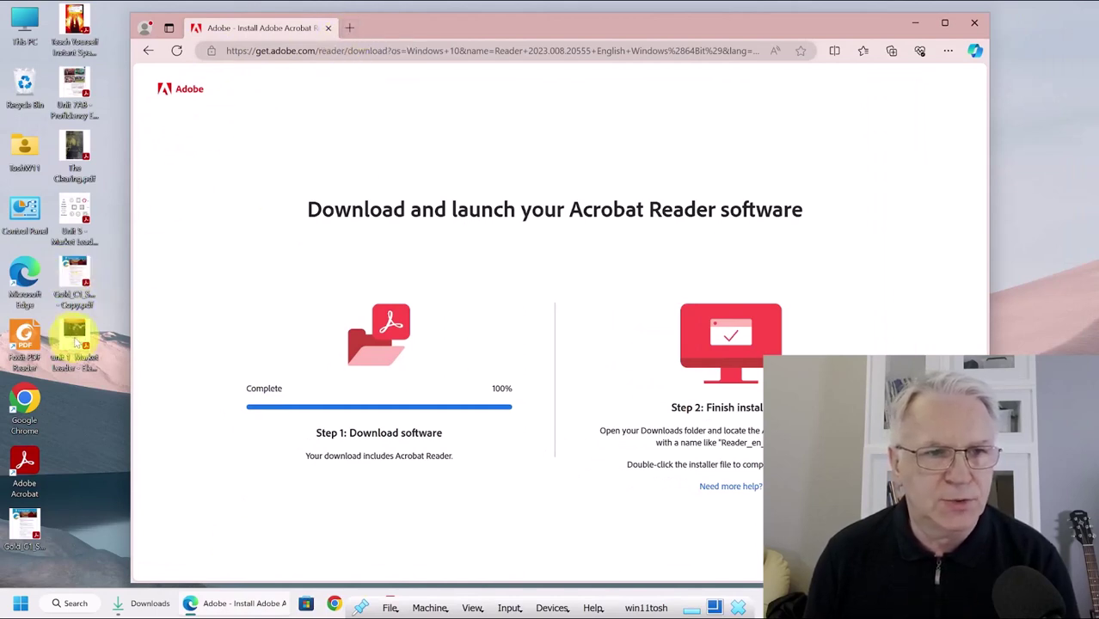
right_click(76, 343)
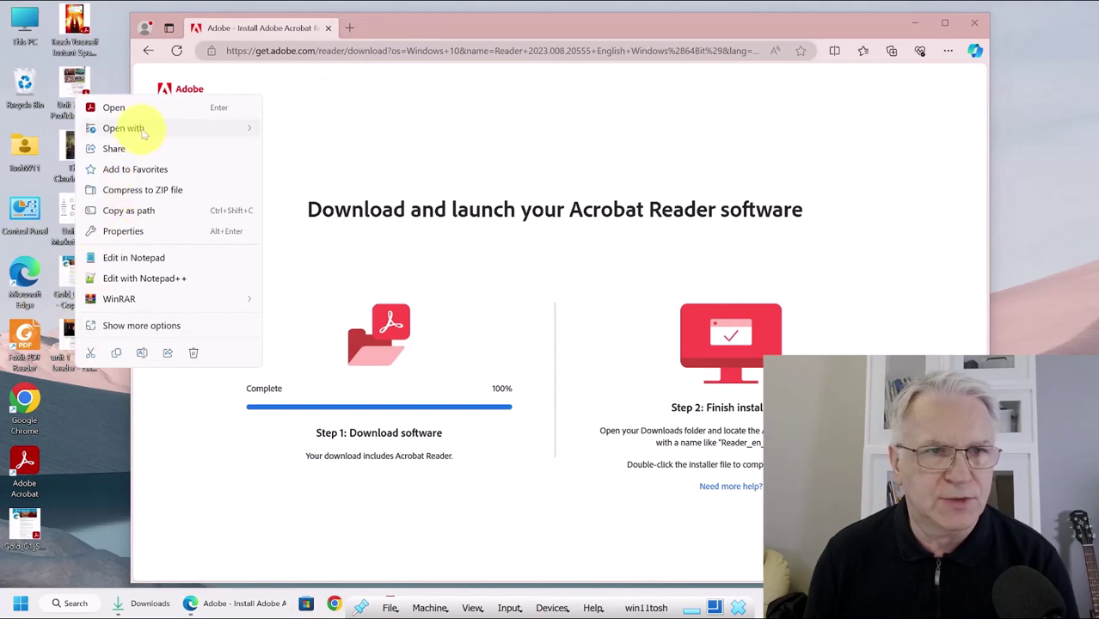
mouse_move(208, 126)
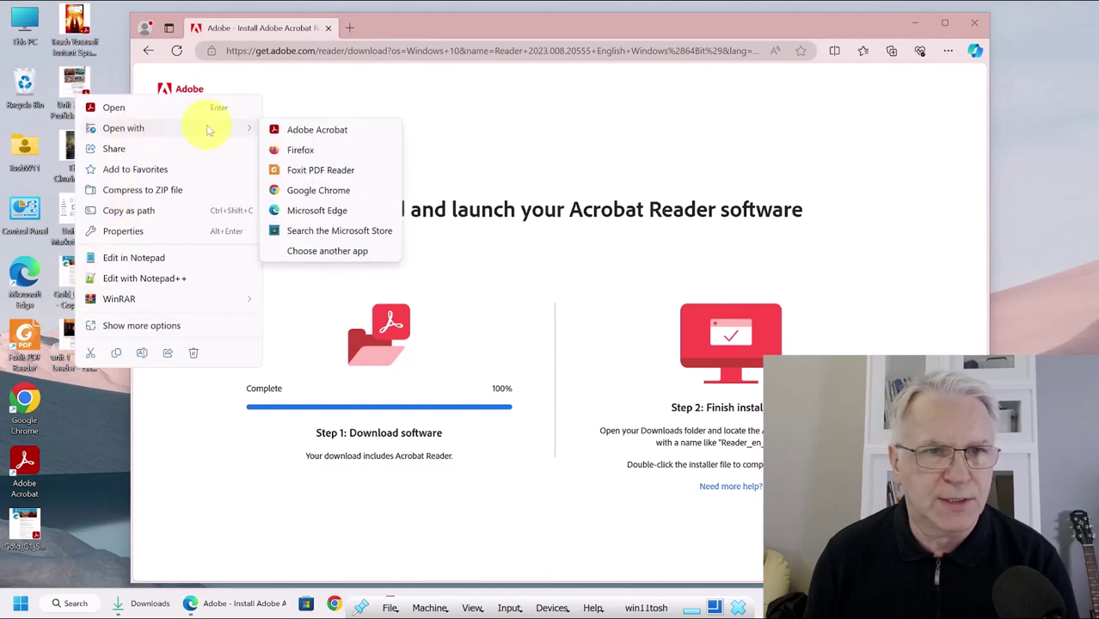
click(314, 206)
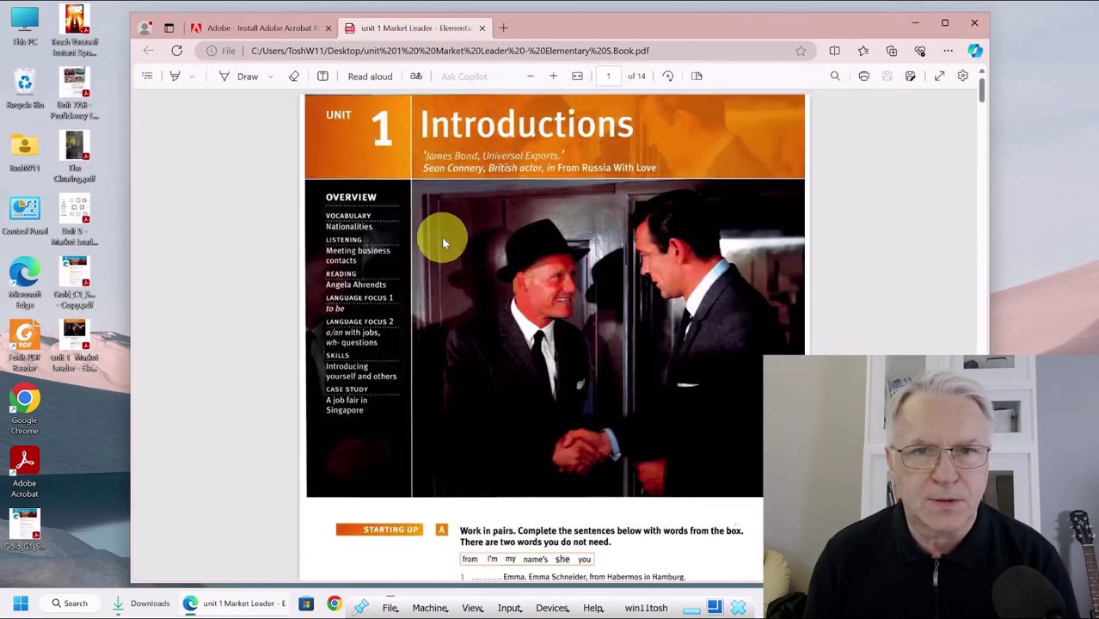
scroll(448, 279, down, 10)
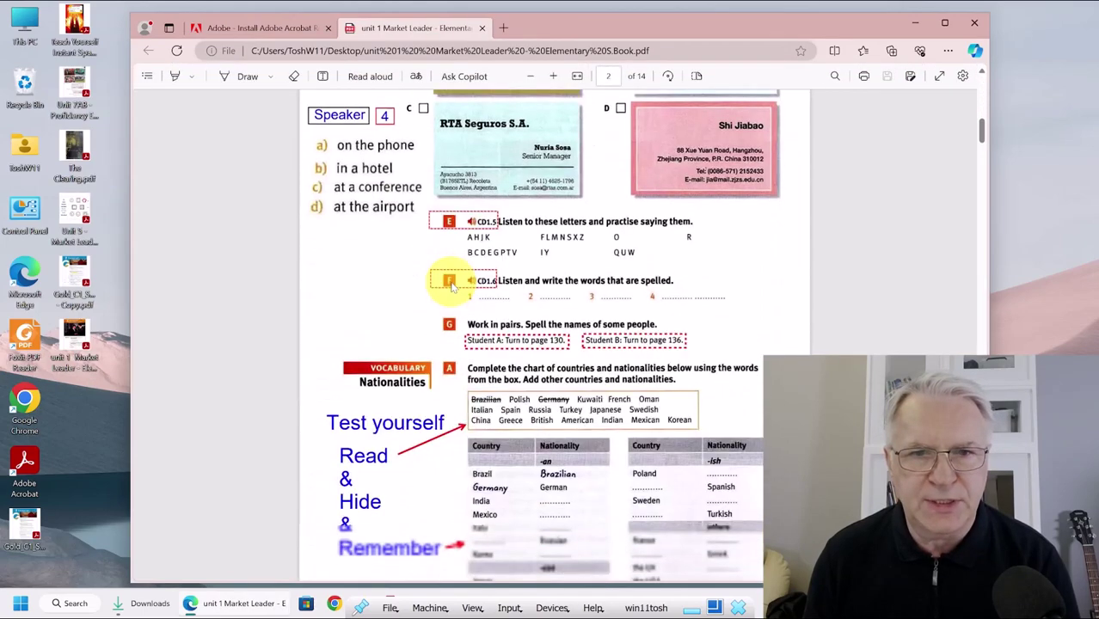
click(351, 191)
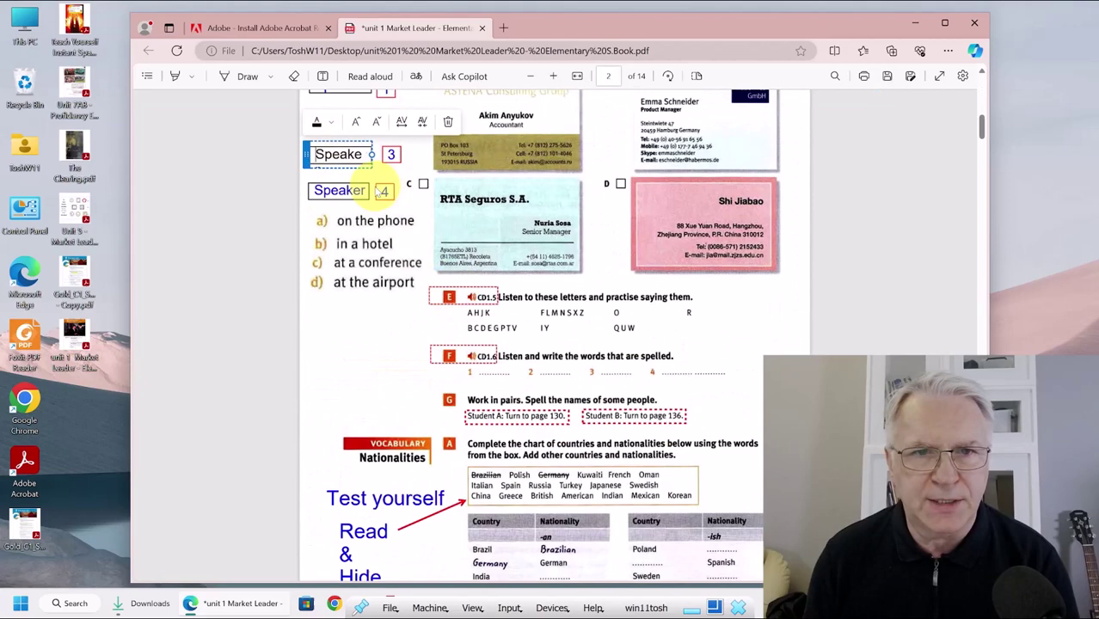
scroll(356, 245, up, 3)
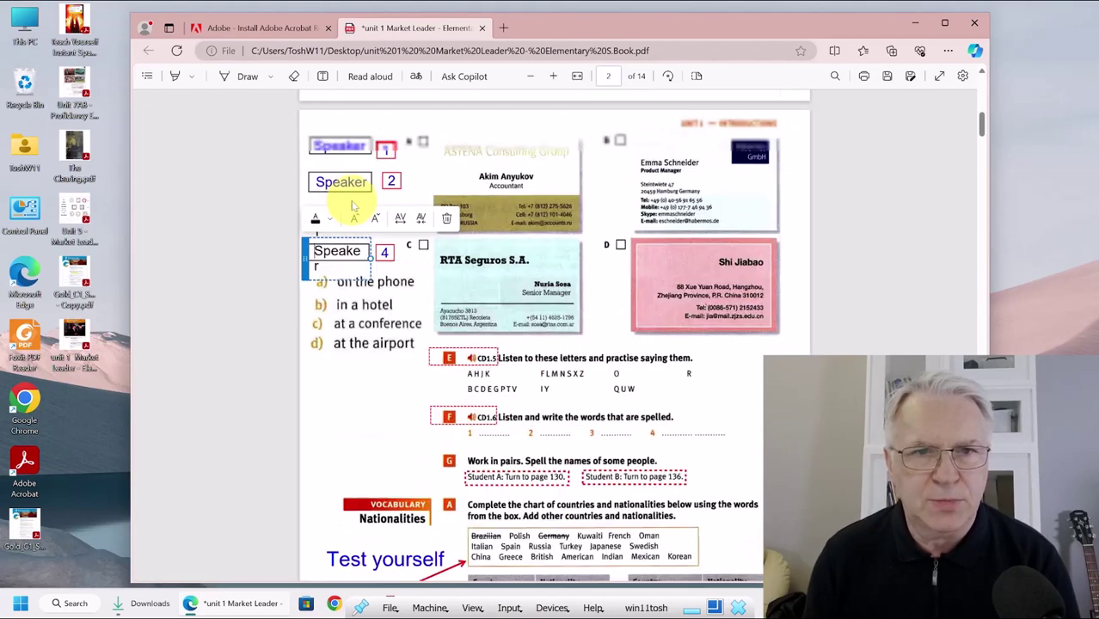
click(340, 240)
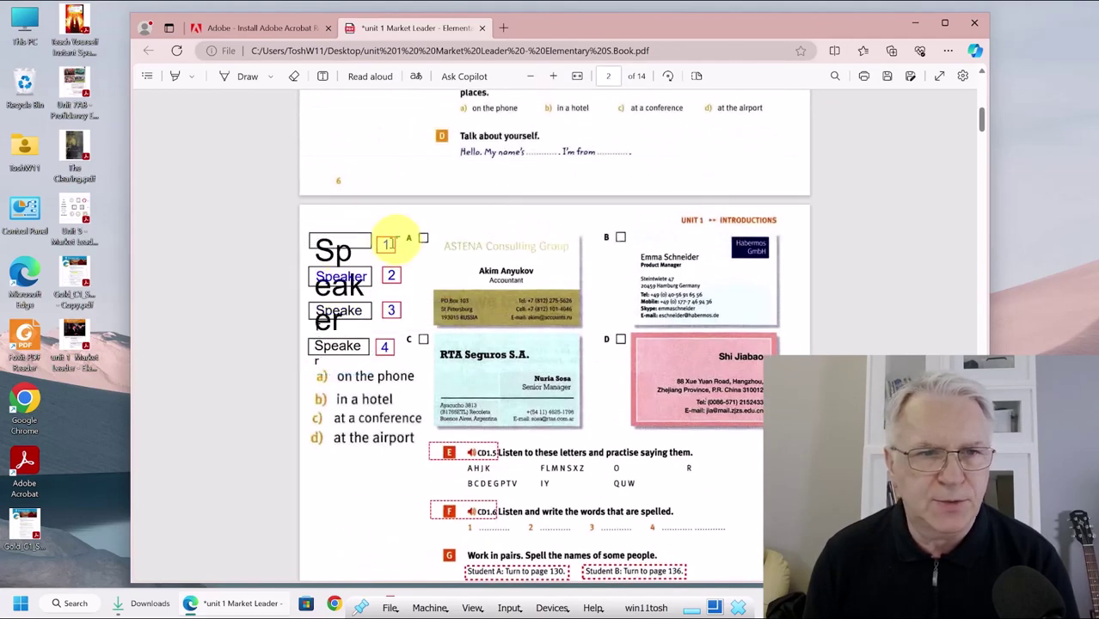
Open the Unit 5 Market Leader PDF in Microsoft Edge and unsnap the Edge window smaller.
drag(86, 332, 76, 208)
right_click(76, 208)
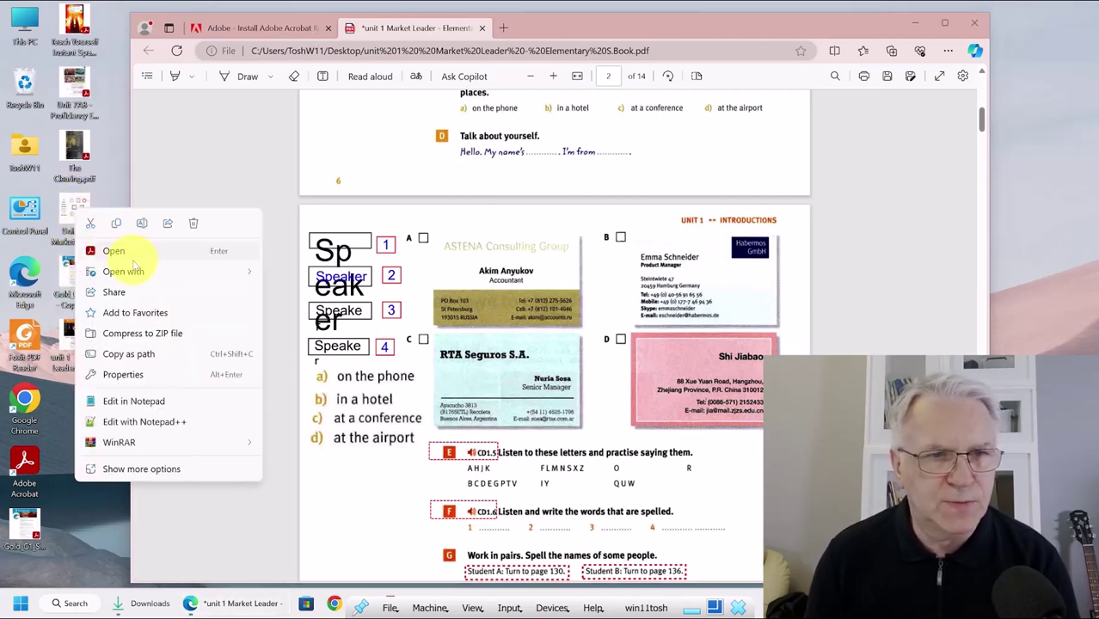
mouse_move(150, 272)
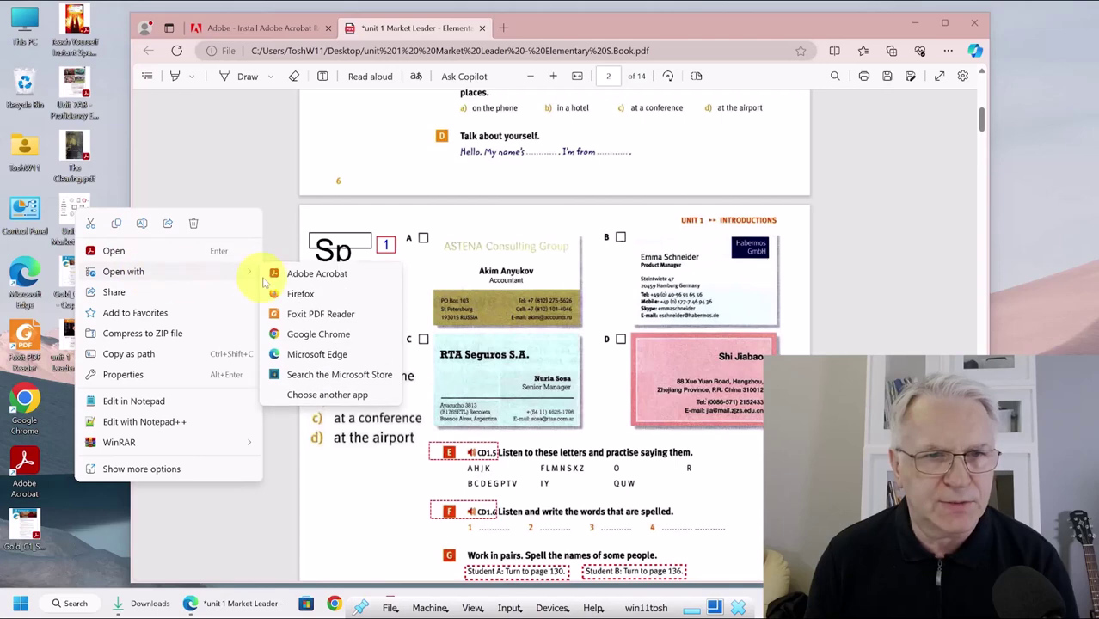
click(306, 356)
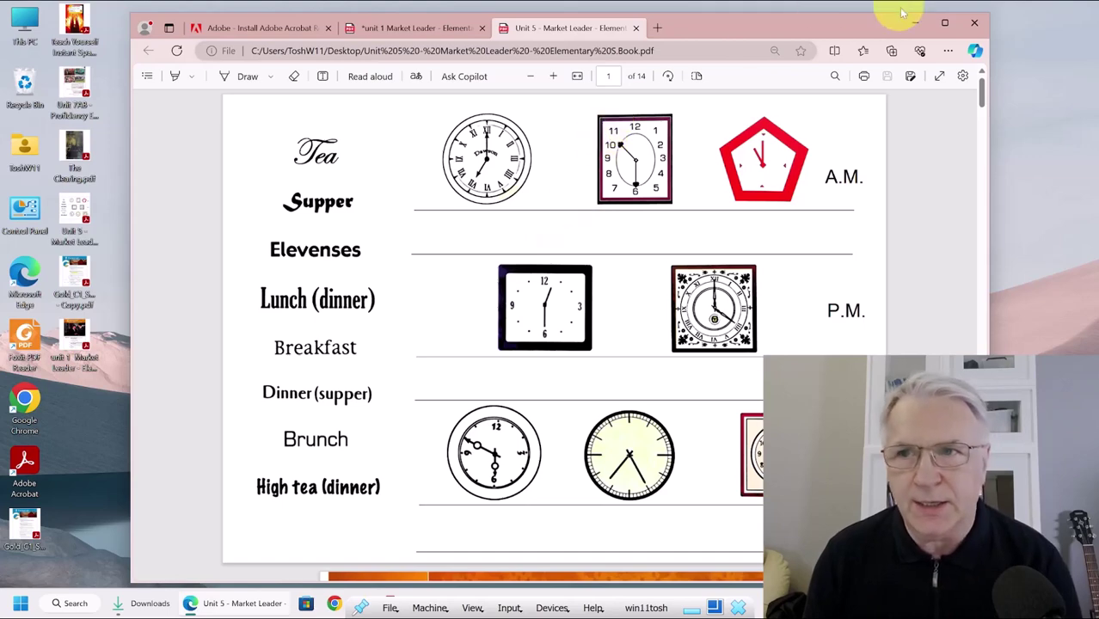
drag(913, 20, 763, 250)
Minimise Edge and show Gold_C1_SBook_71.pdf at its 7 The hard sell page in Acrobat.
click(835, 84)
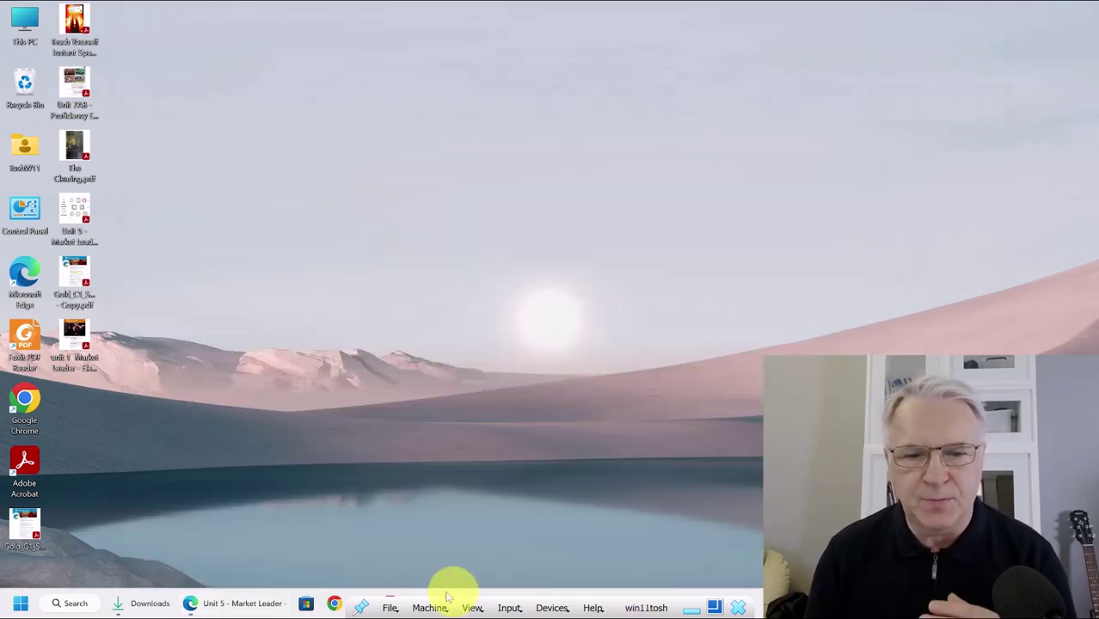
click(413, 604)
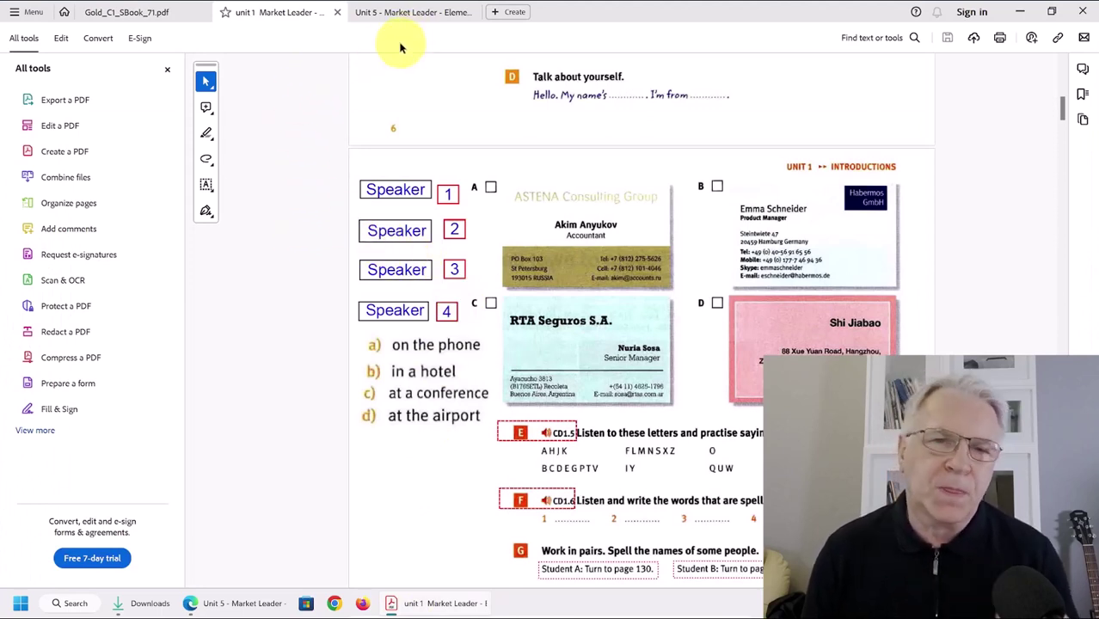
click(157, 13)
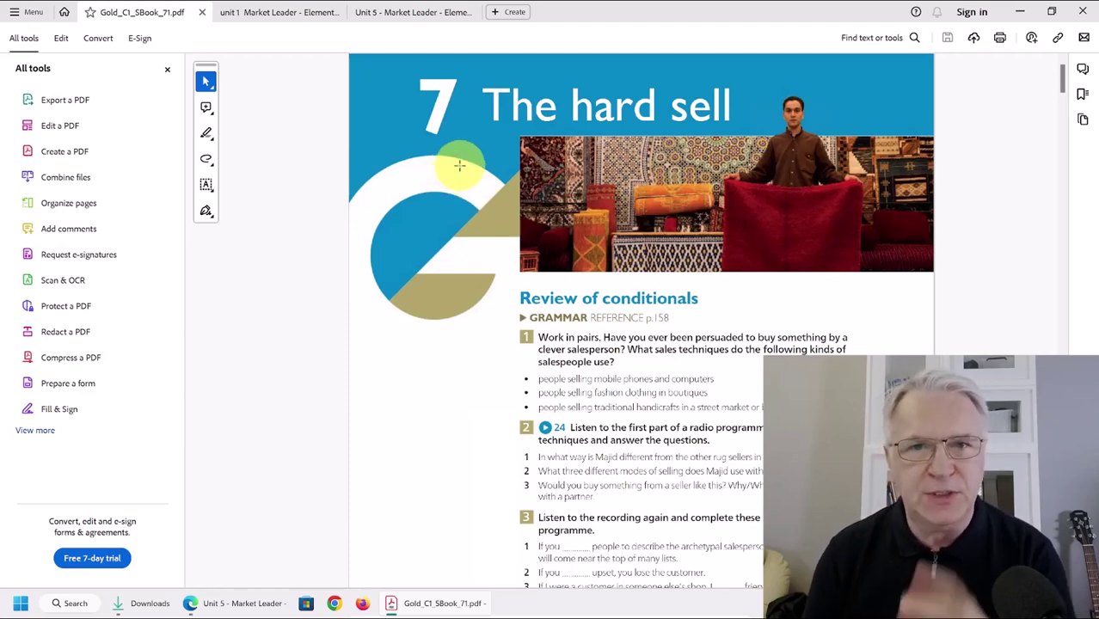
Dismiss the Menu dropdown so the All tools panel shows, and deselect the page image.
click(14, 13)
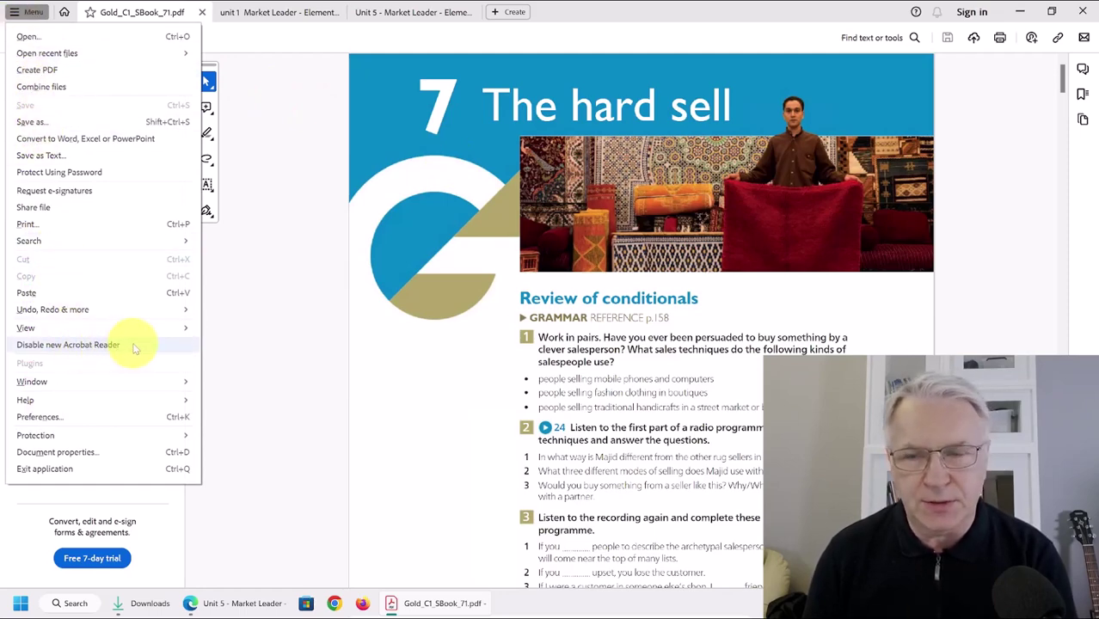
click(379, 322)
click(336, 327)
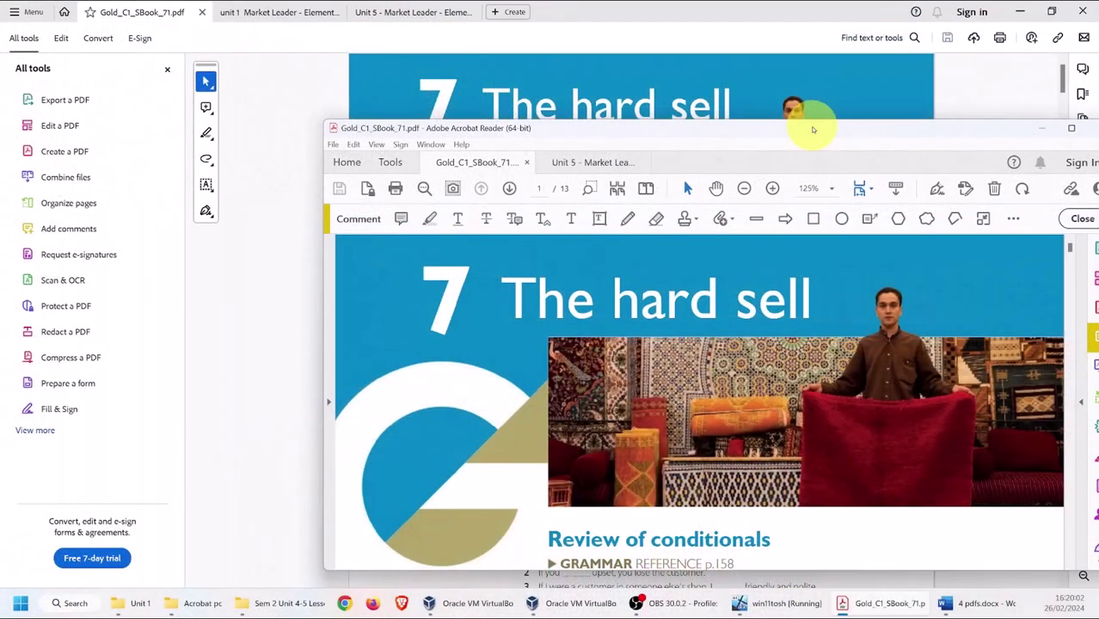
Reposition the older Reader window, switch to the Pan tool and open the drawing shape choices.
drag(813, 129, 753, 113)
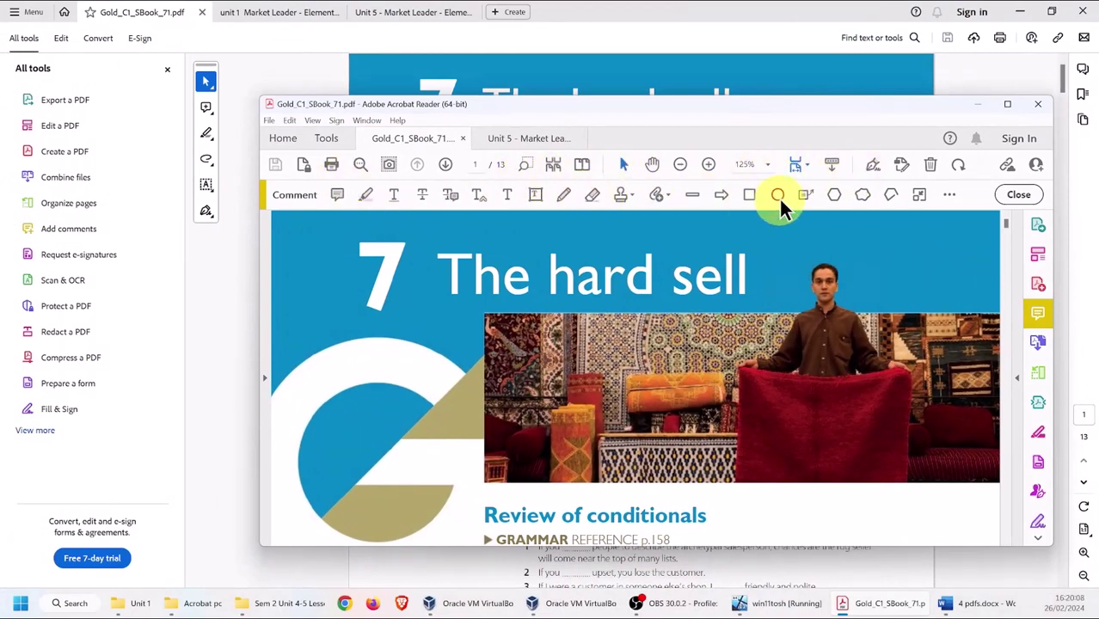
drag(633, 106, 701, 136)
click(206, 82)
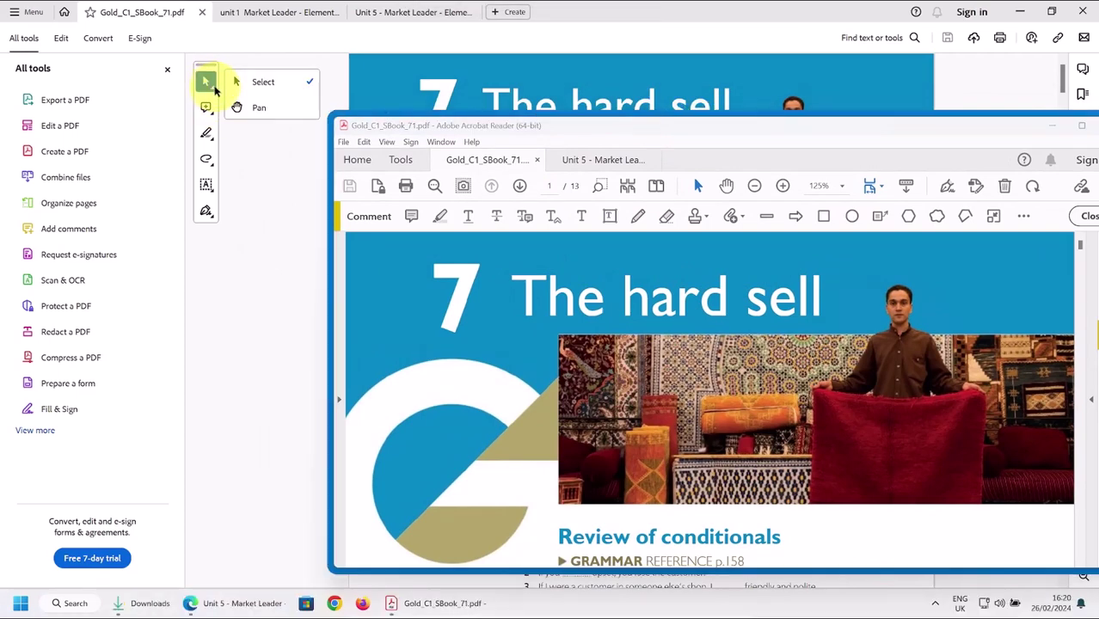
click(244, 107)
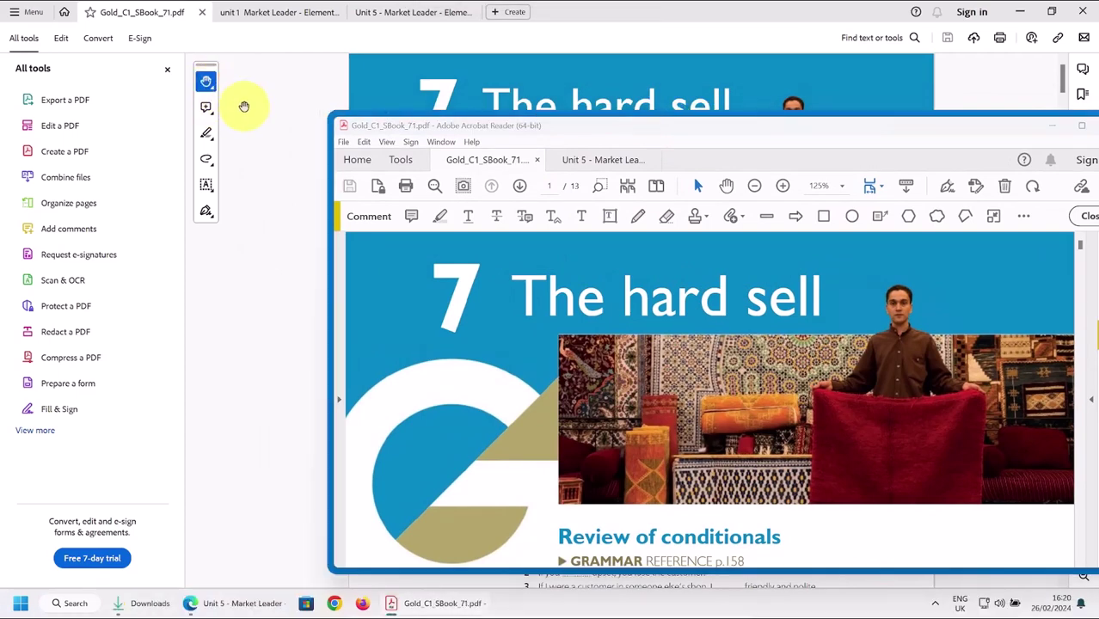
click(207, 108)
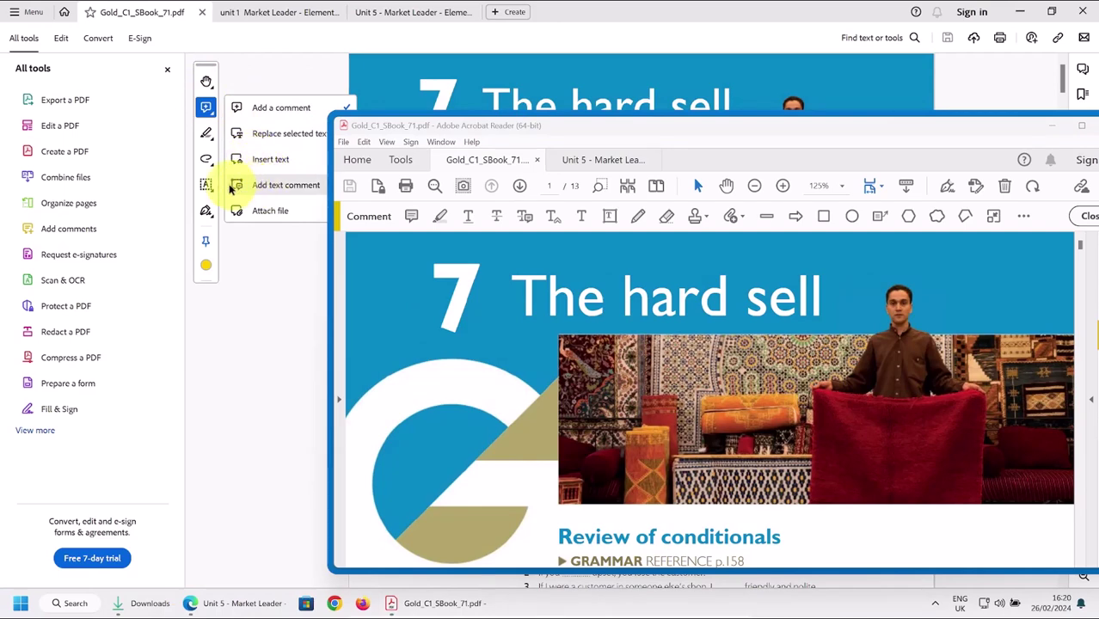
click(207, 159)
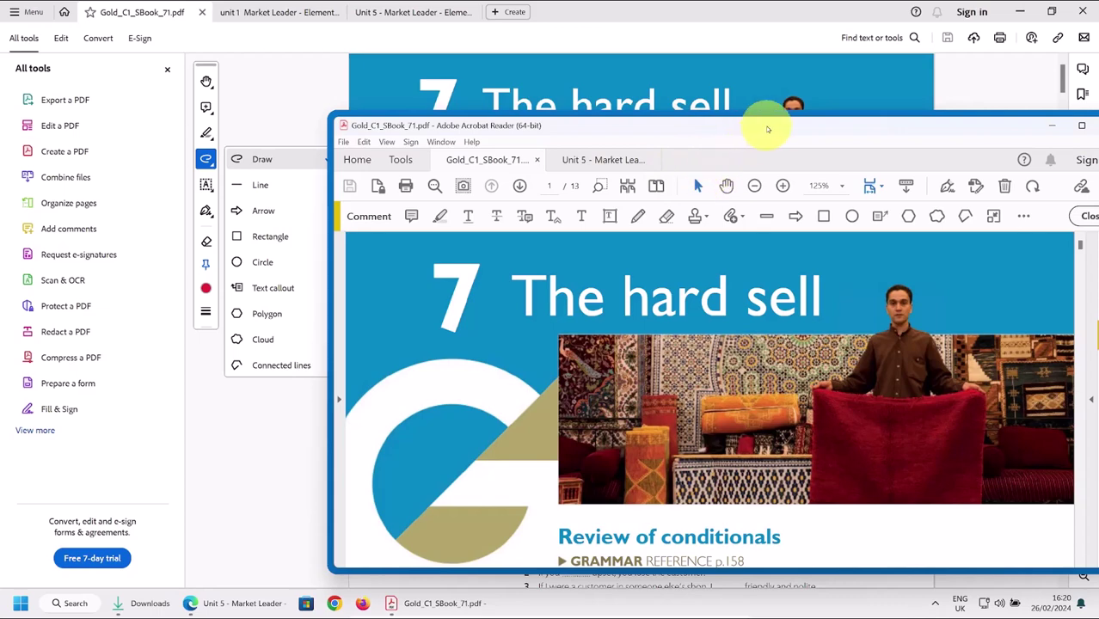
drag(768, 129, 488, 99)
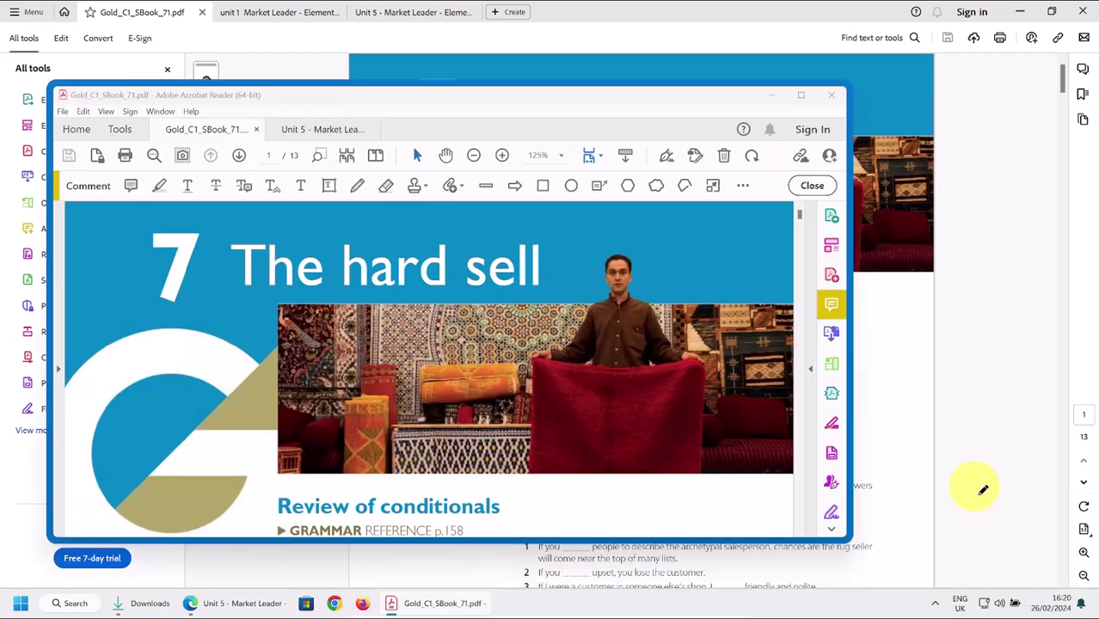
Show the coursebook in Two-page view fitted to the full page height.
click(1084, 530)
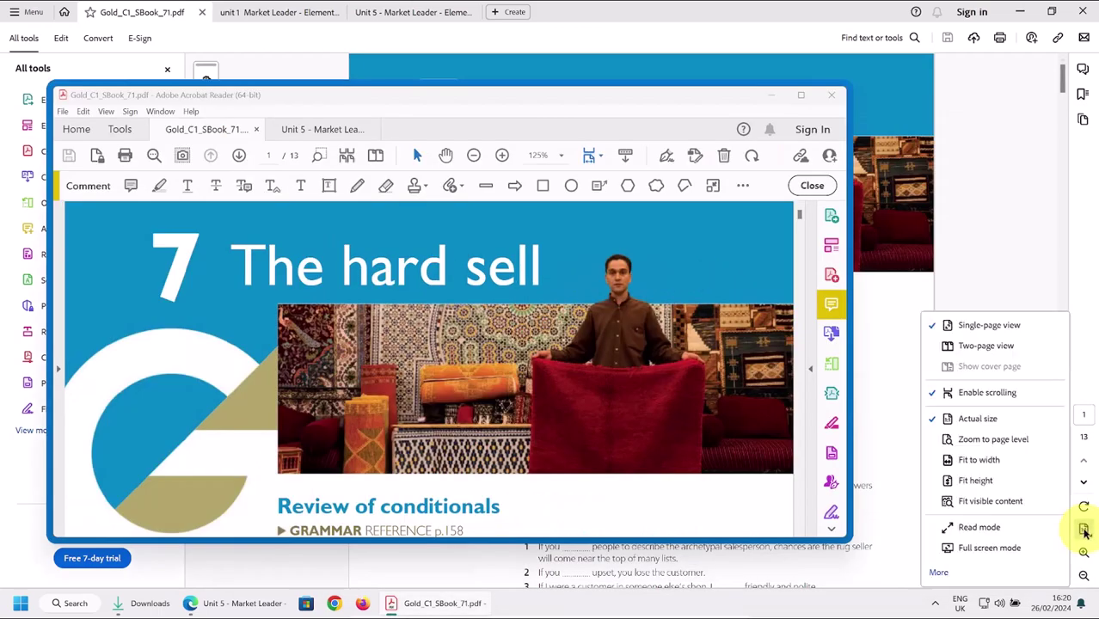
click(972, 347)
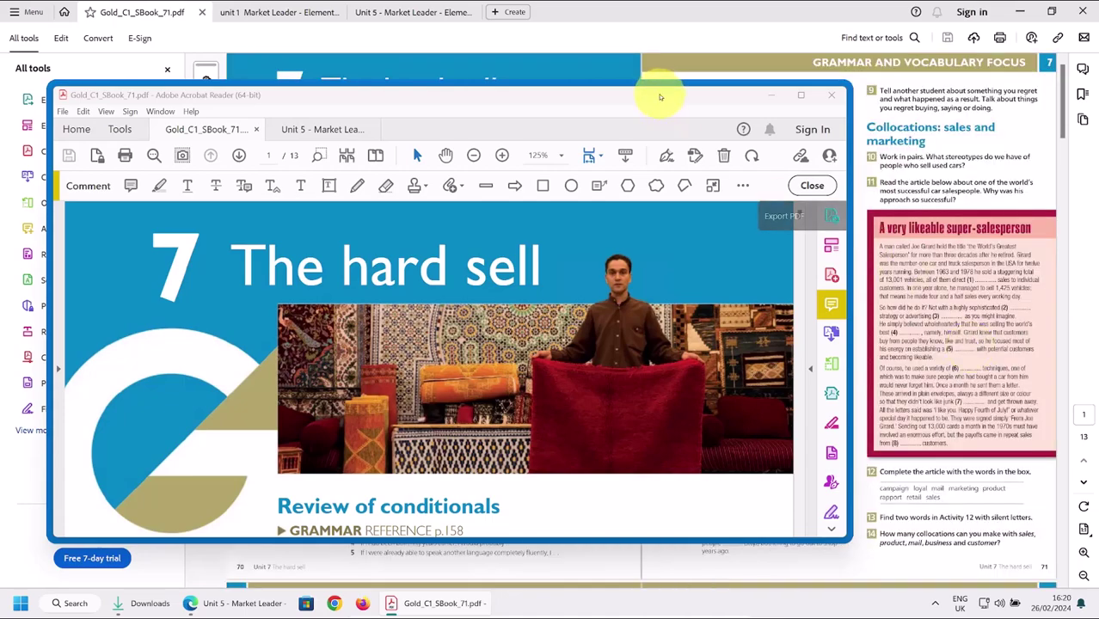
drag(662, 102, 715, 380)
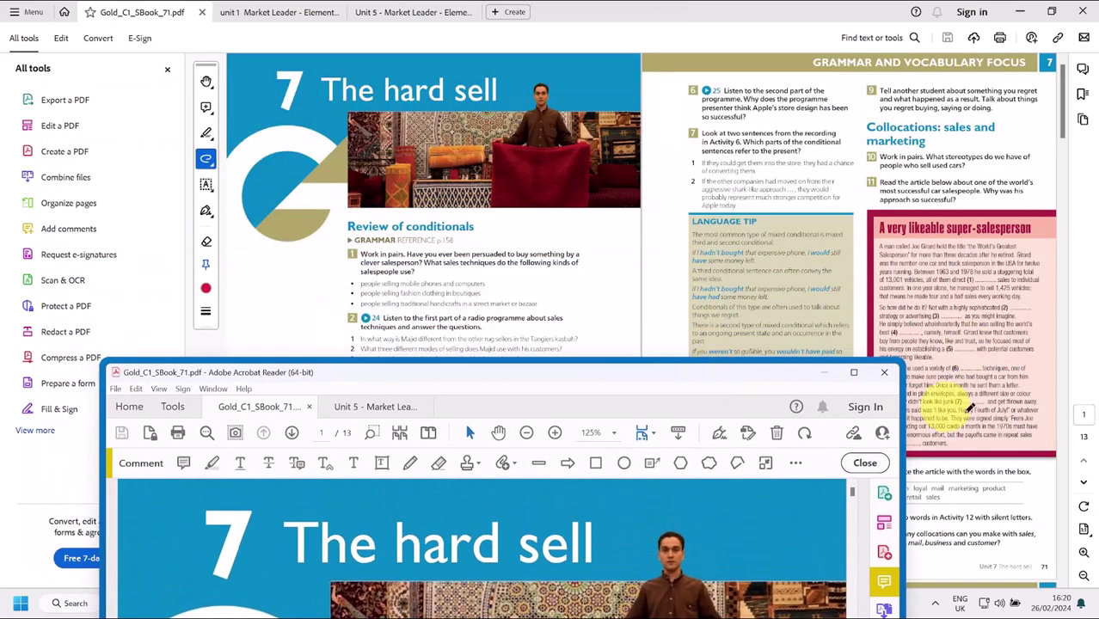
click(1084, 530)
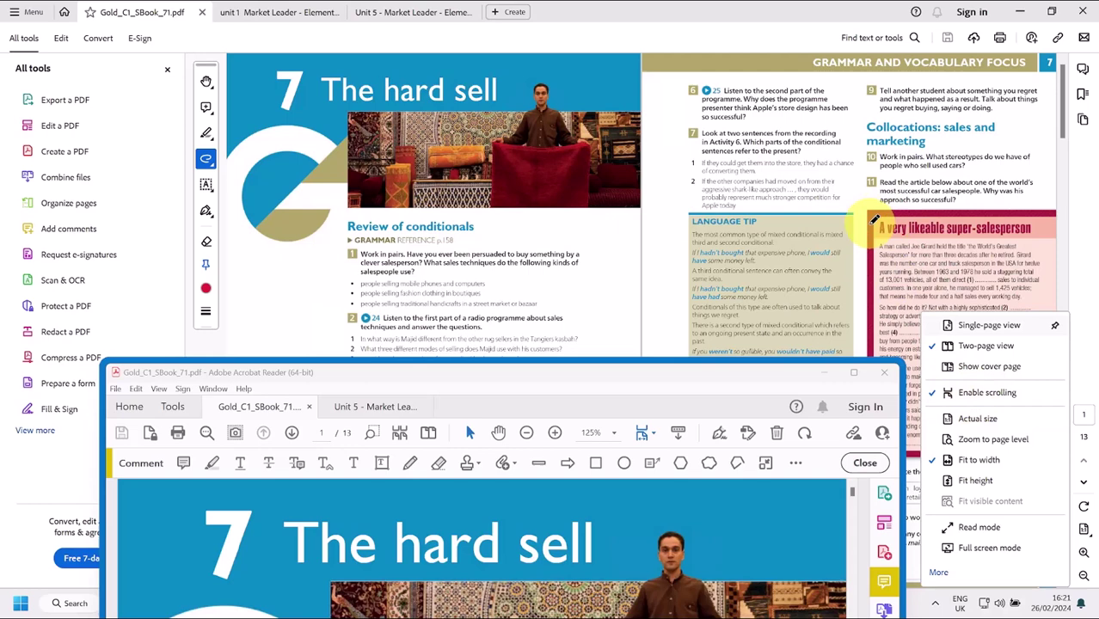
click(975, 480)
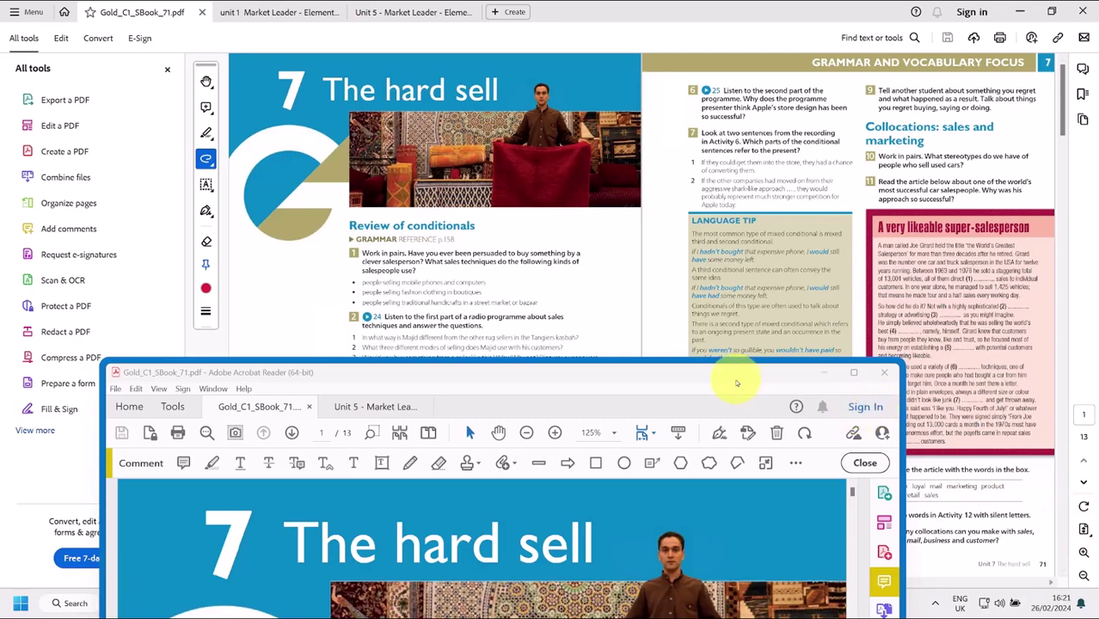
drag(732, 375, 875, 140)
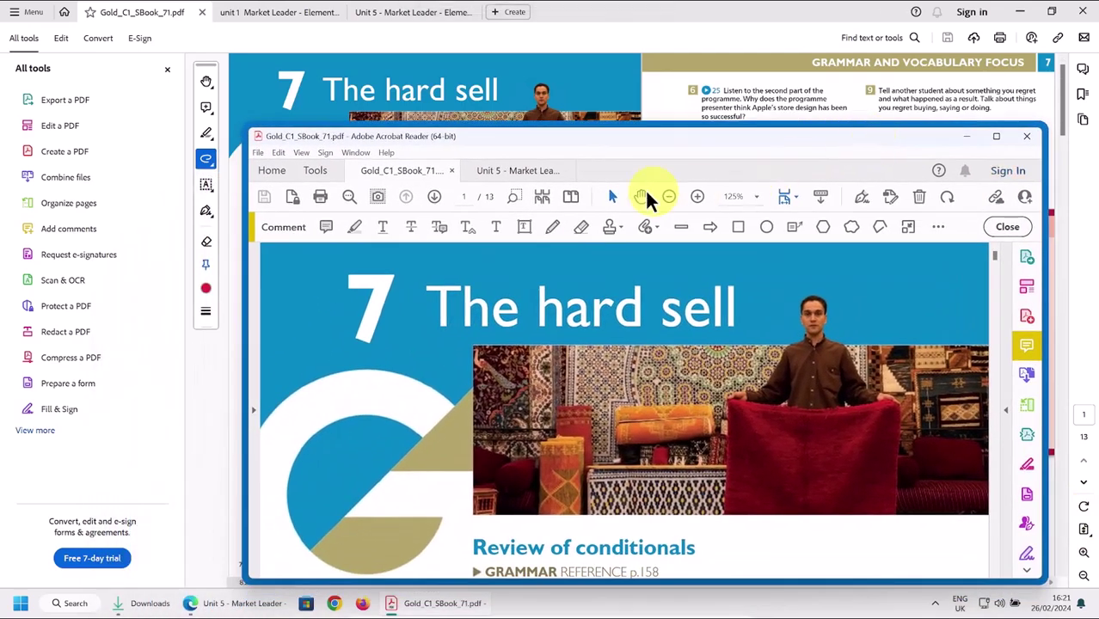
In the older Reader, zoom out to a scrolling layout fitted to page width.
click(571, 198)
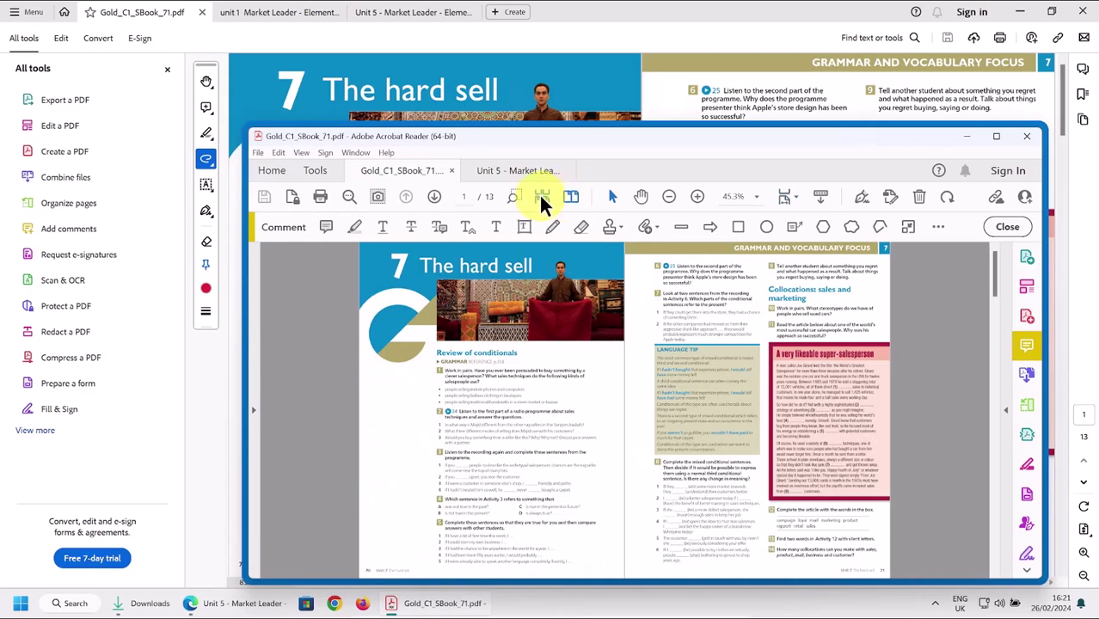
click(542, 198)
scroll(616, 353, down, 5)
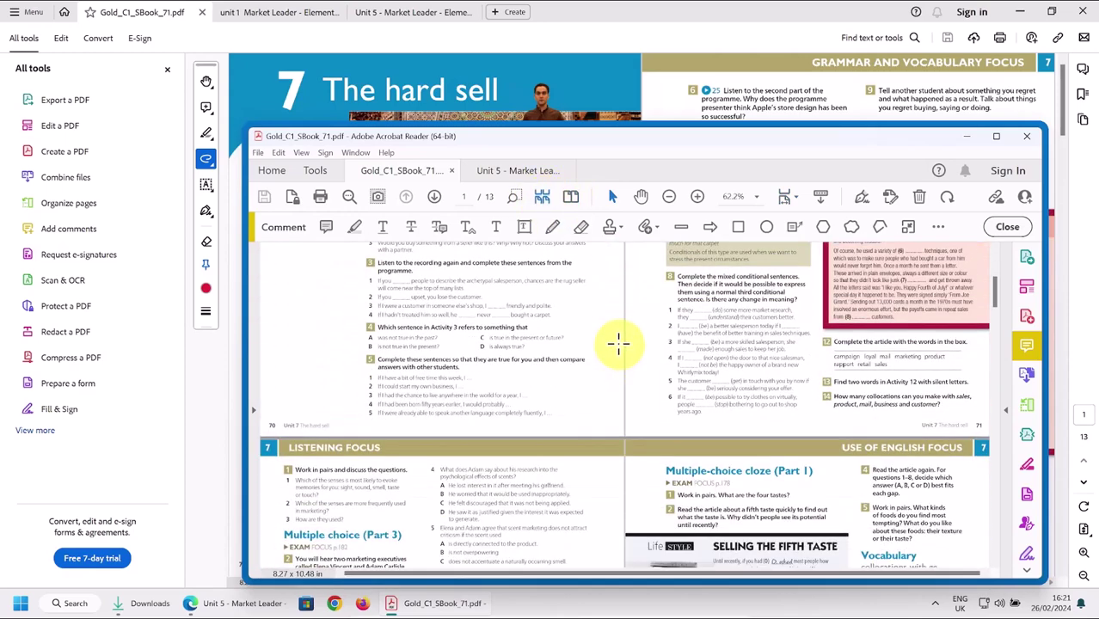
click(786, 197)
click(813, 217)
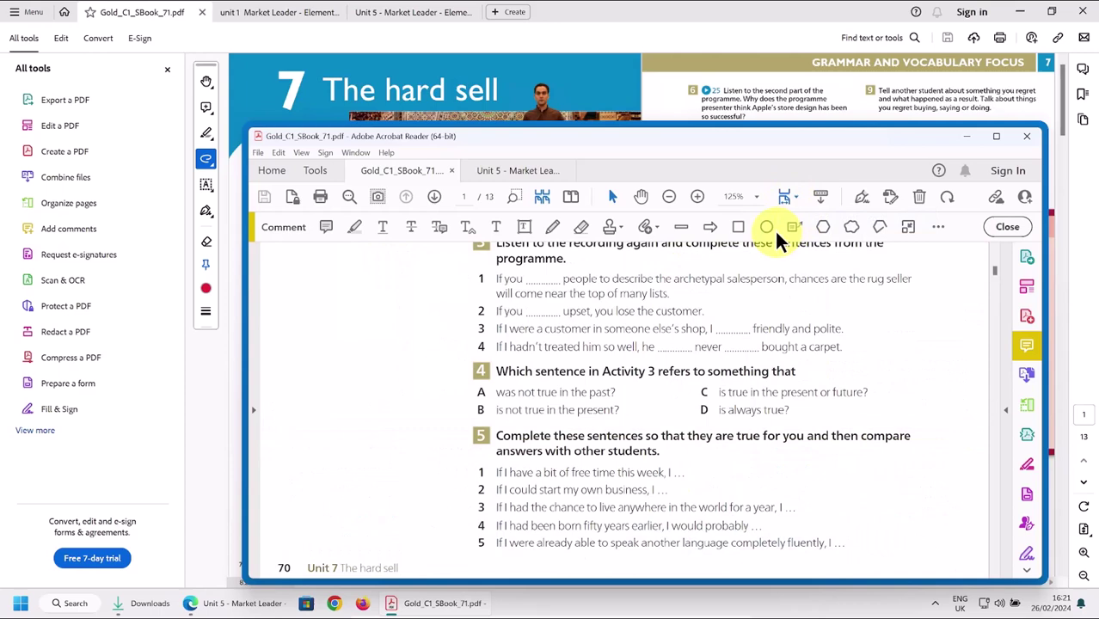
scroll(761, 356, up, 5)
scroll(761, 356, up, 2)
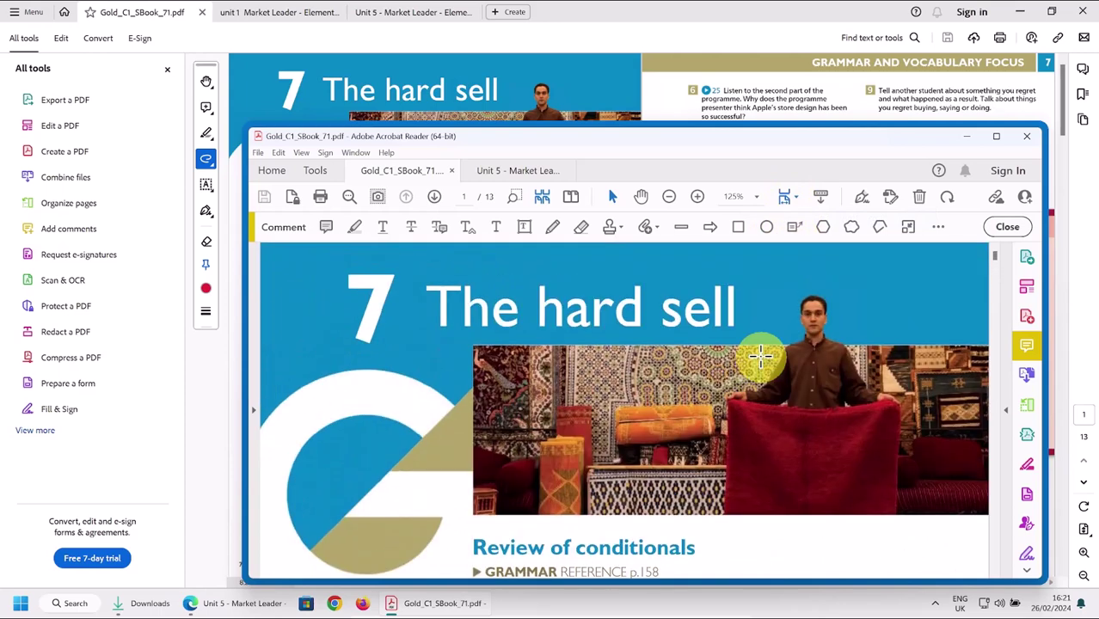
Draw an arrow beside the big 7, a red squiggle over The, and a white text box over its T.
click(710, 228)
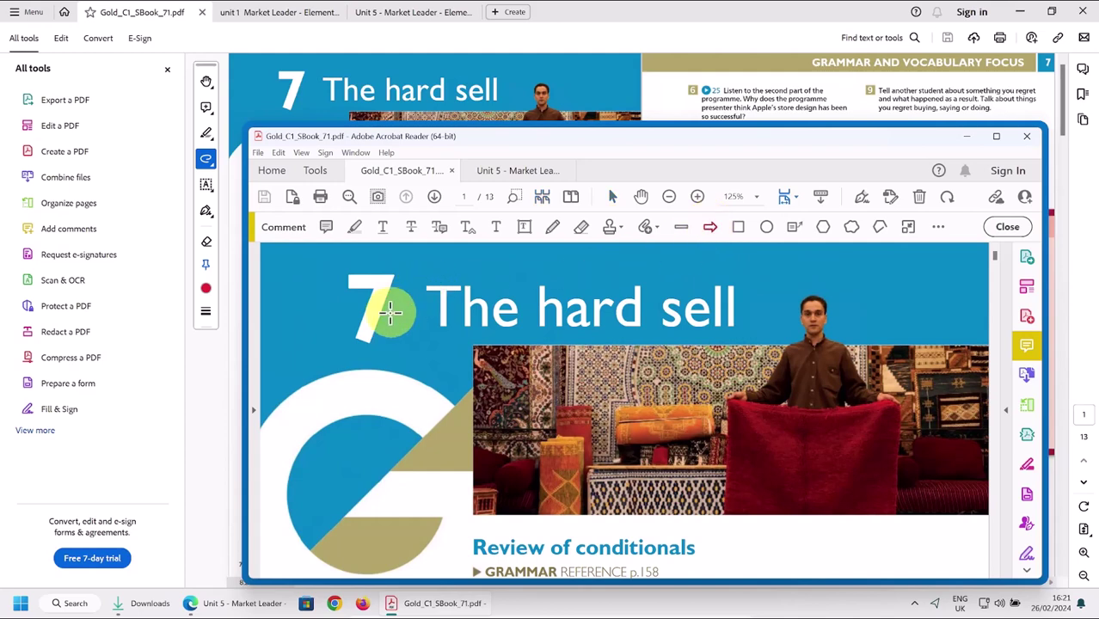
drag(395, 314, 423, 376)
click(553, 228)
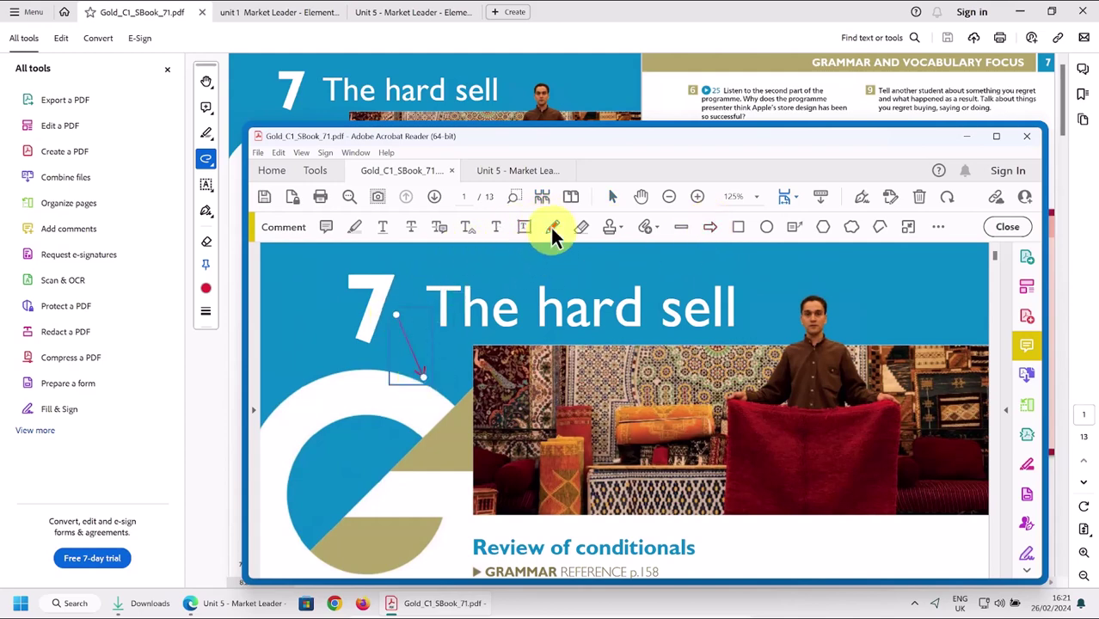
mouse_move(528, 263)
mouse_down()
mouse_move(508, 285)
mouse_move(503, 317)
mouse_up()
click(524, 227)
drag(401, 284, 461, 338)
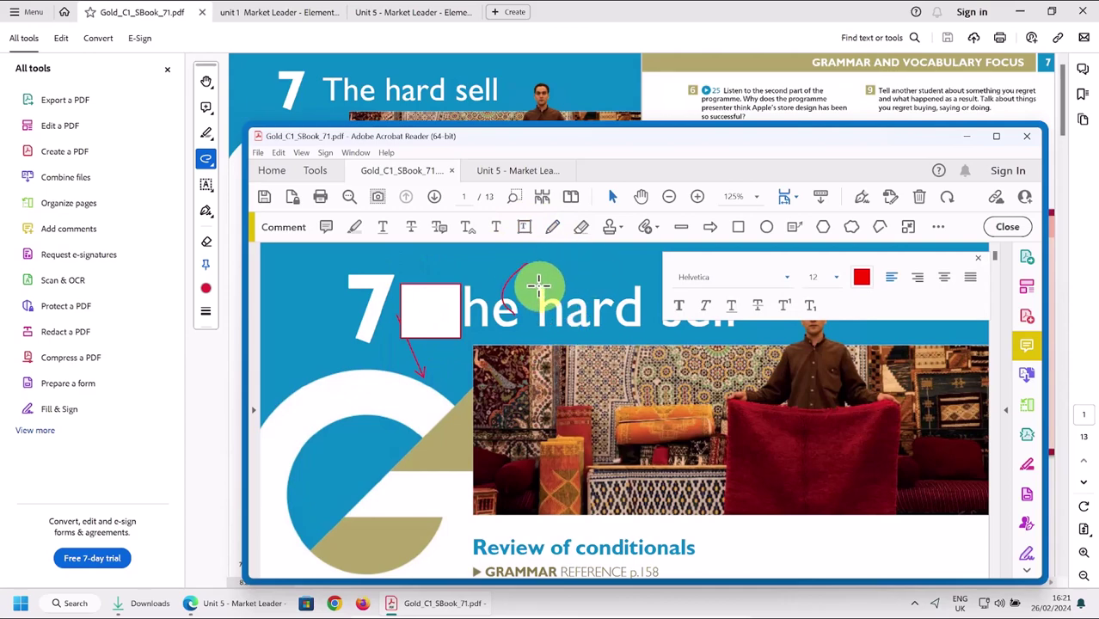
Drag the older Reader window aside, then close it to reveal pages 70 and 71 side by side.
mouse_move(507, 140)
mouse_down()
mouse_move(567, 145)
mouse_move(614, 120)
mouse_move(642, 174)
mouse_up()
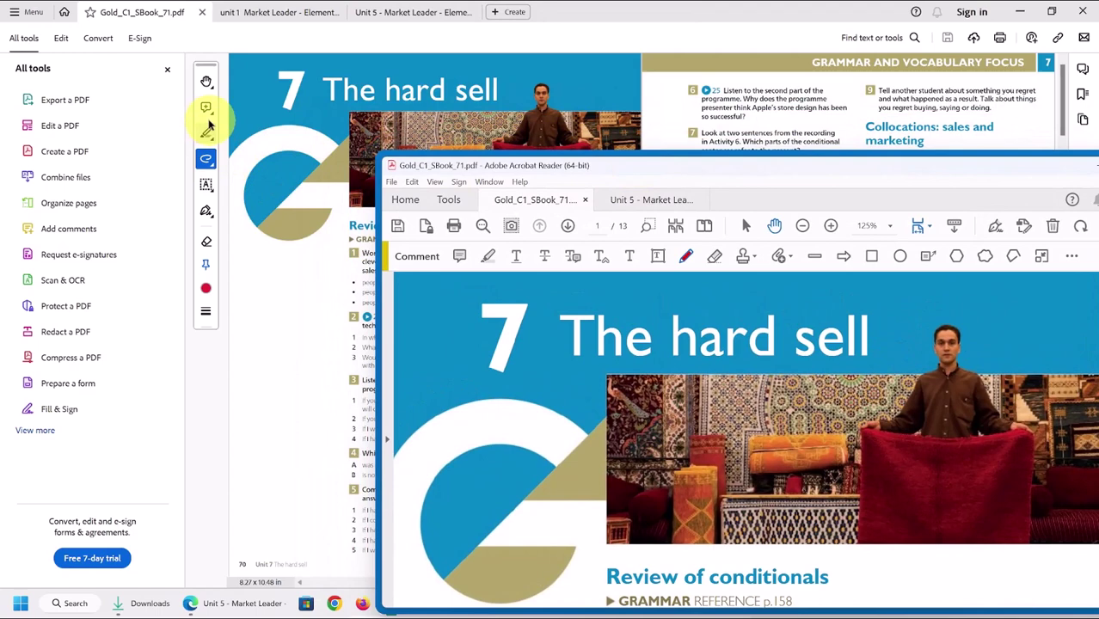
drag(709, 167, 647, 132)
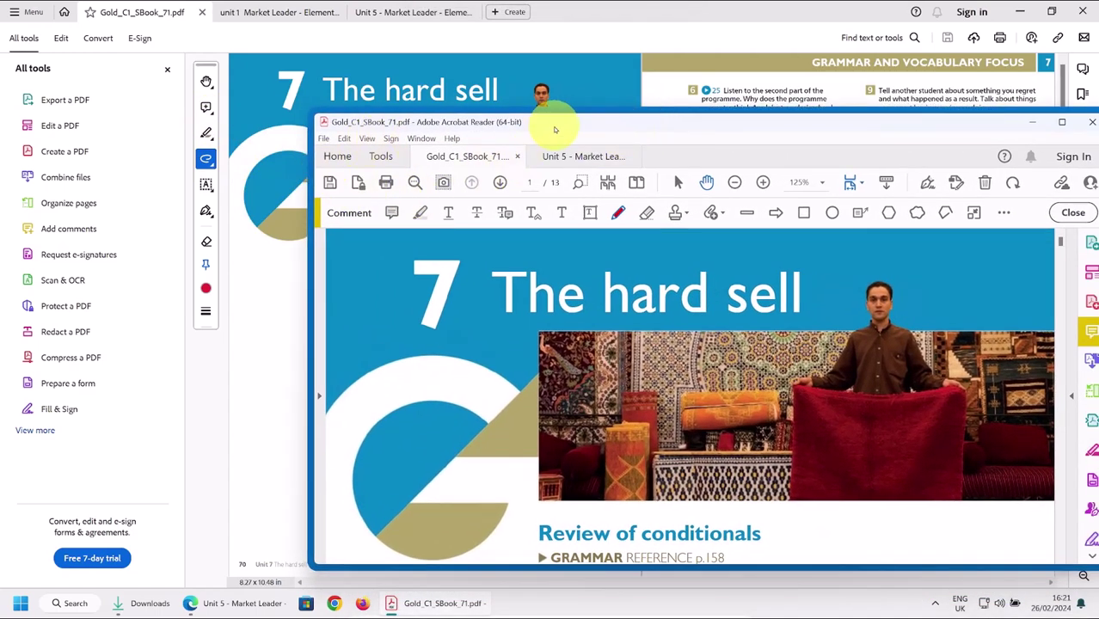
drag(577, 127, 530, 111)
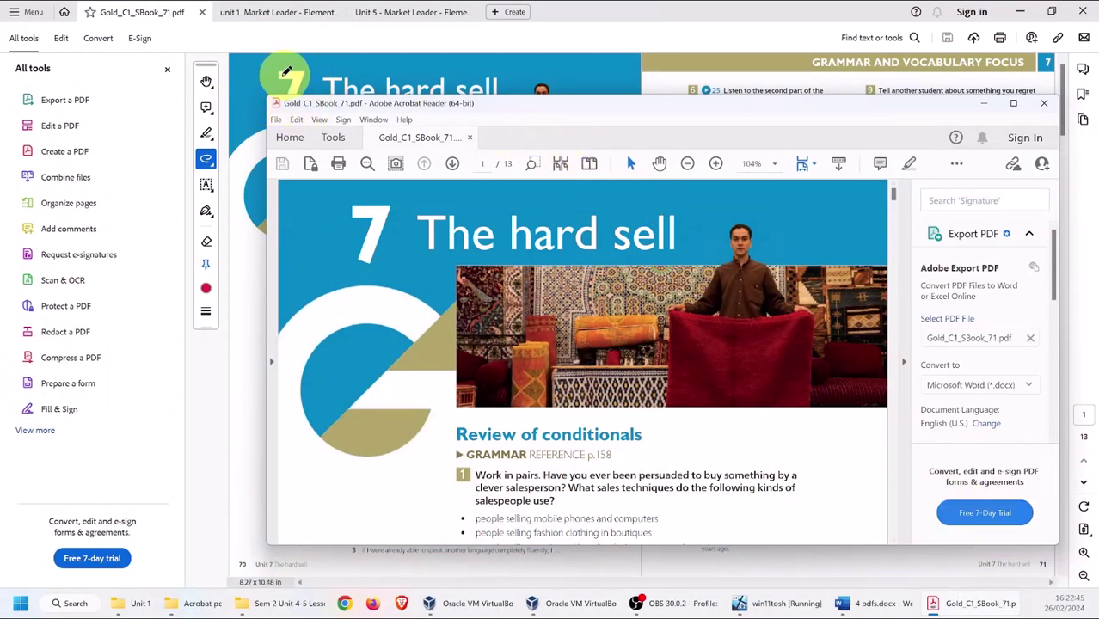
click(984, 103)
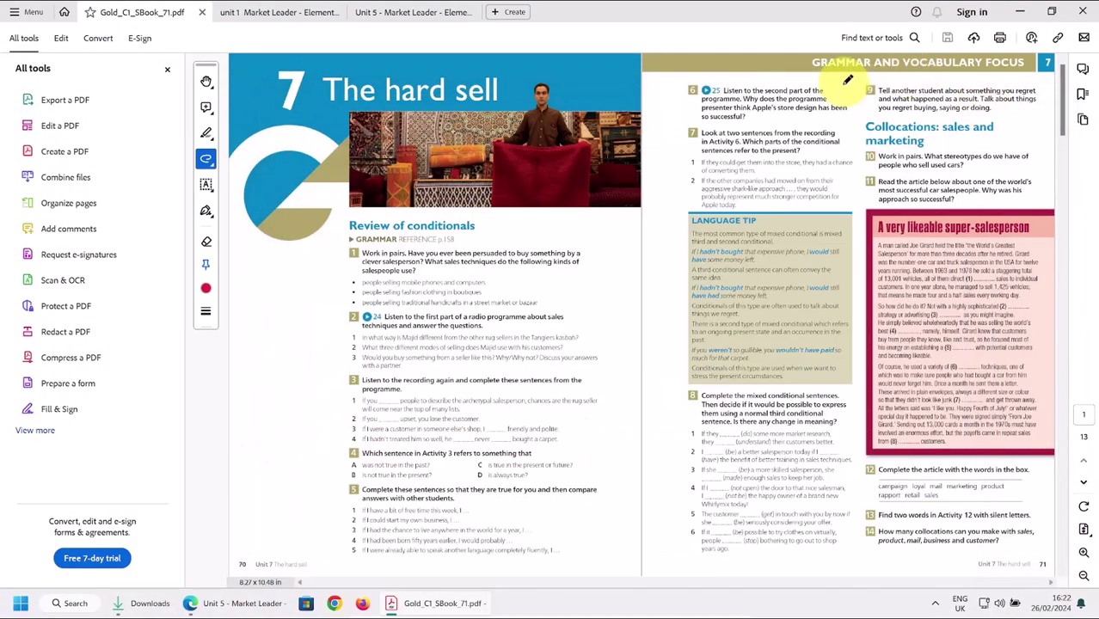
Close Acrobat and reopen the copied coursebook PDF from the desktop.
click(1084, 13)
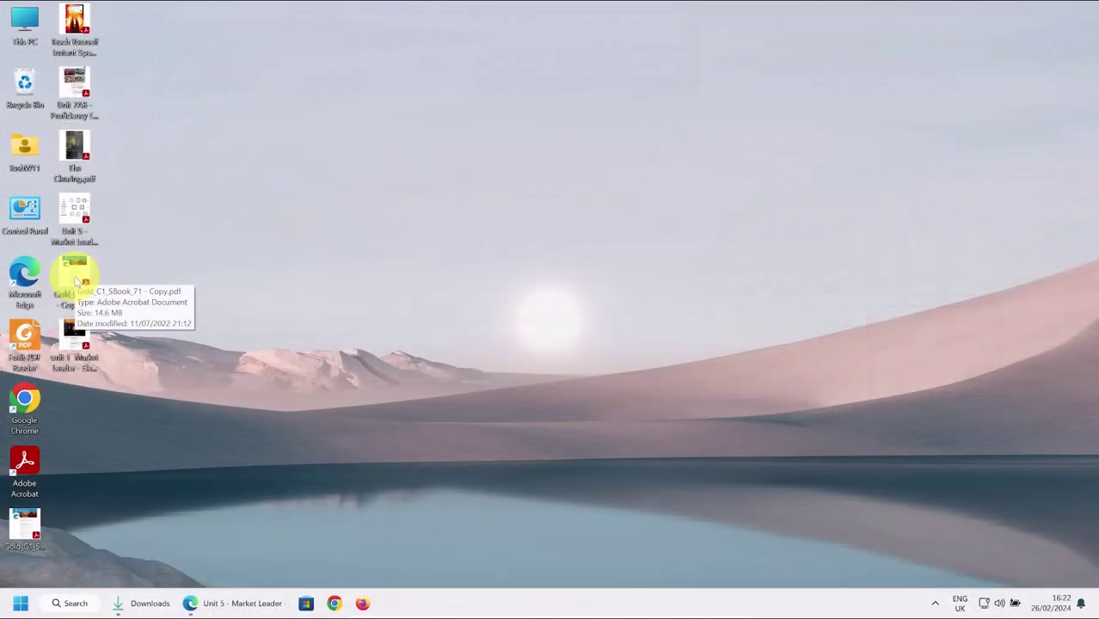
click(75, 280)
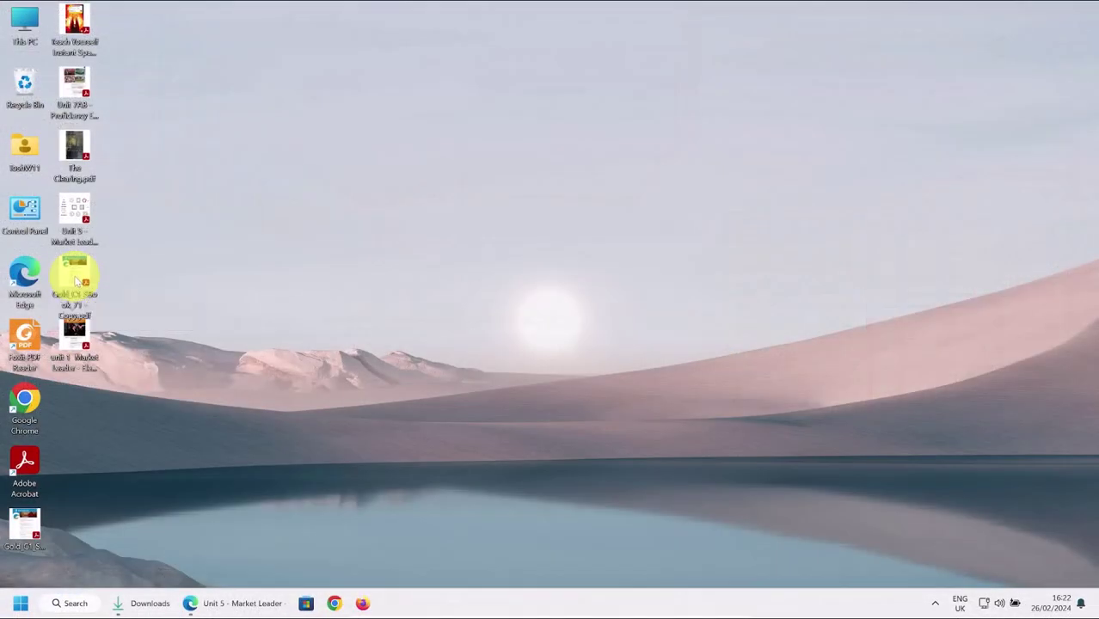
double_click(75, 277)
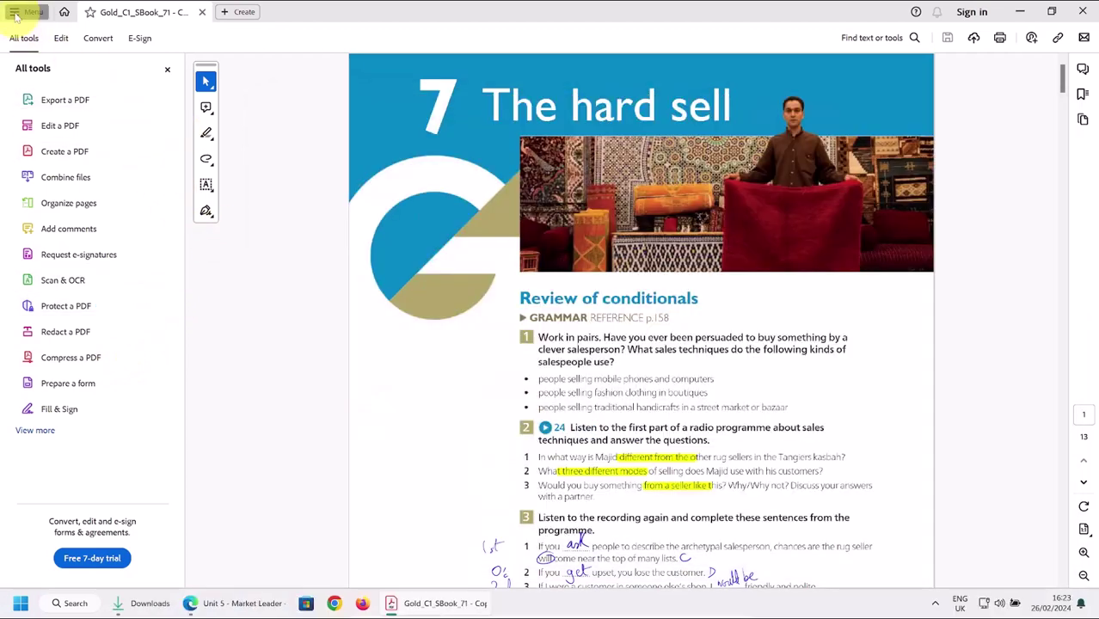
Turn on 'Remember current state of Tools Pane' in Documents preferences and save it.
click(15, 13)
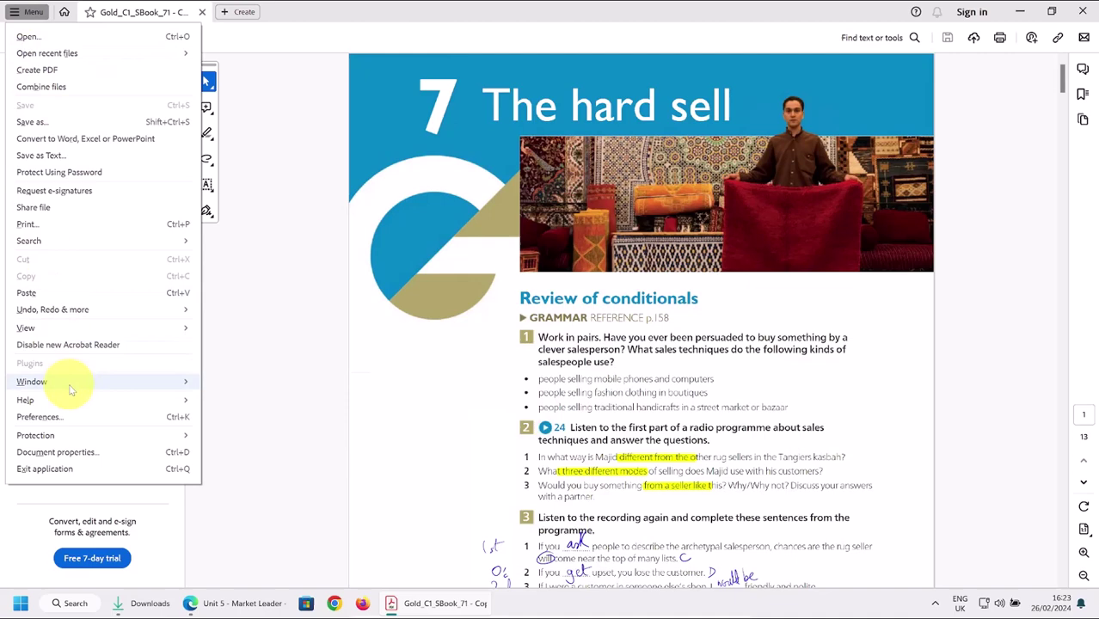
click(73, 420)
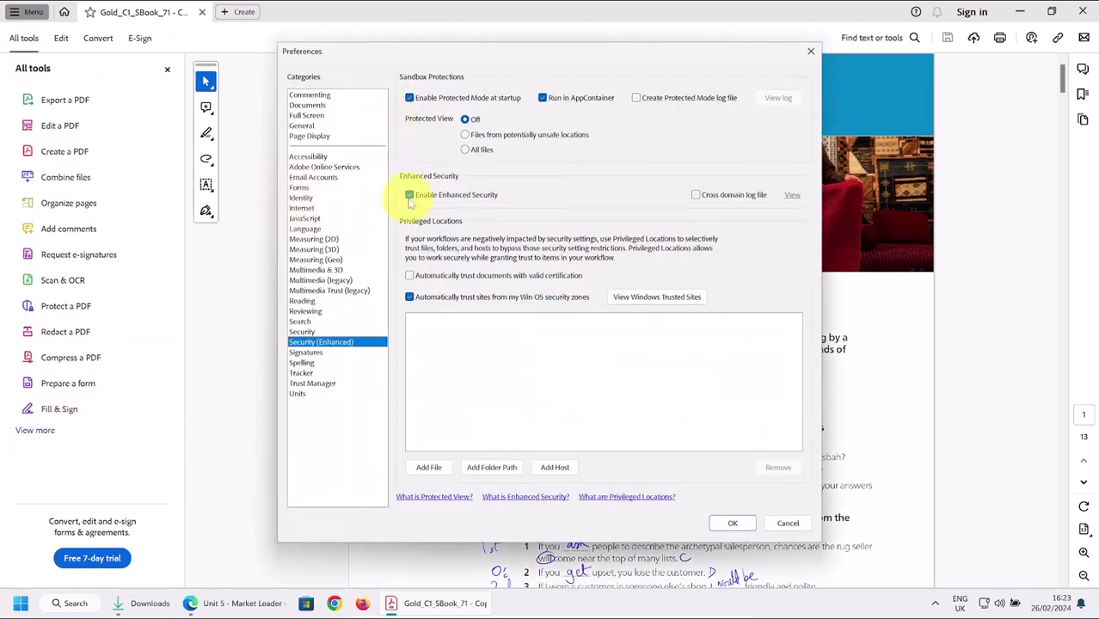
click(314, 105)
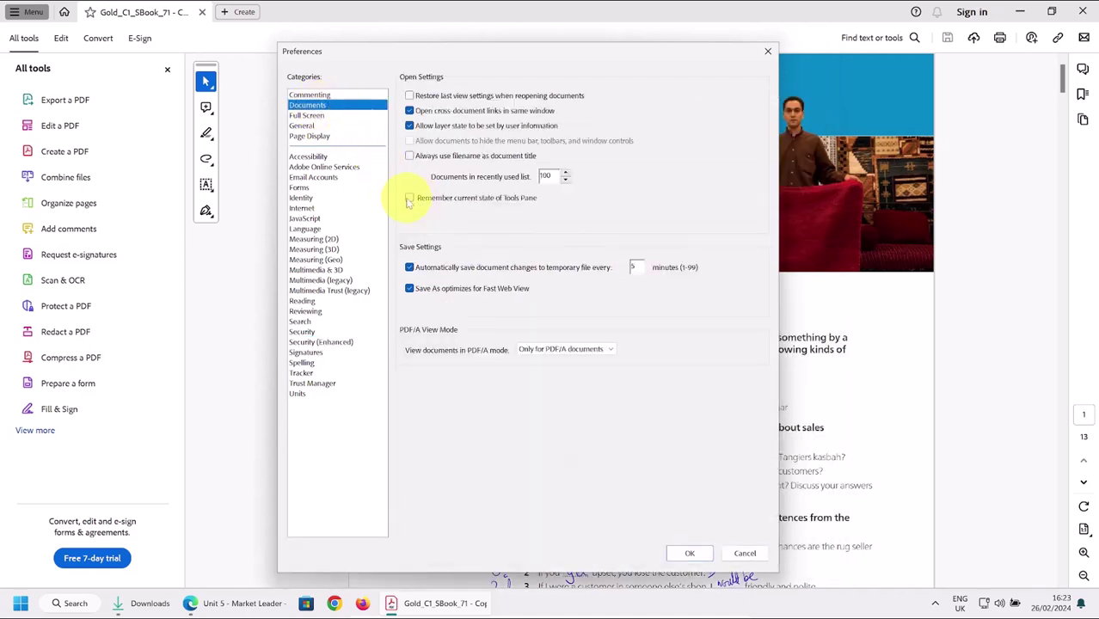
click(410, 199)
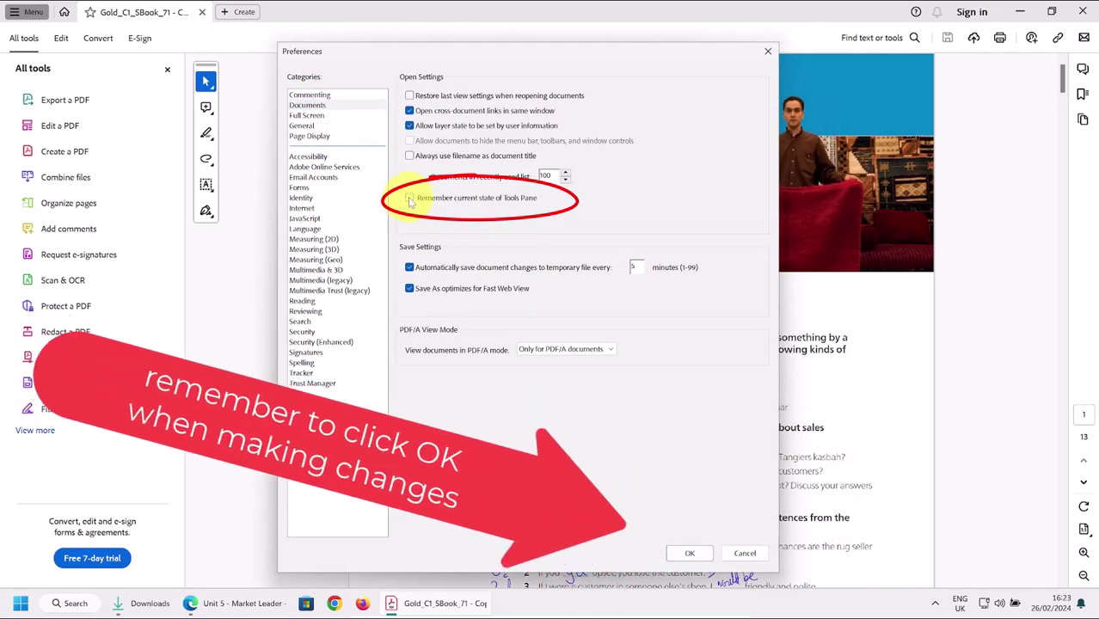
click(694, 555)
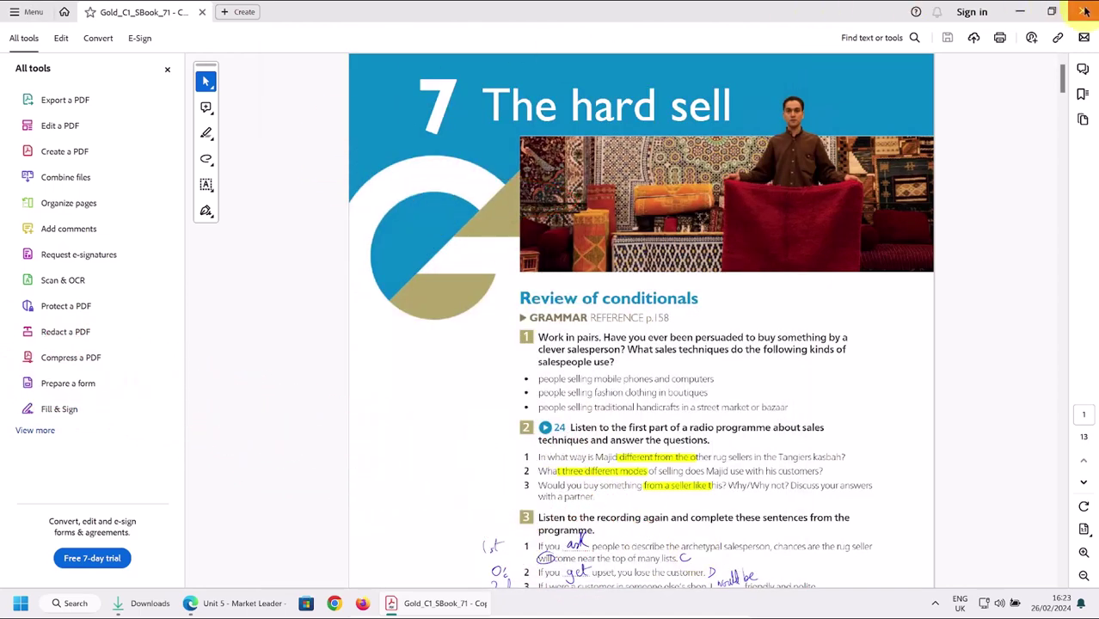
Reopen Gold_C1_SBook_71.pdf, close the All tools pane, then close and reopen the PDF to confirm.
click(1084, 10)
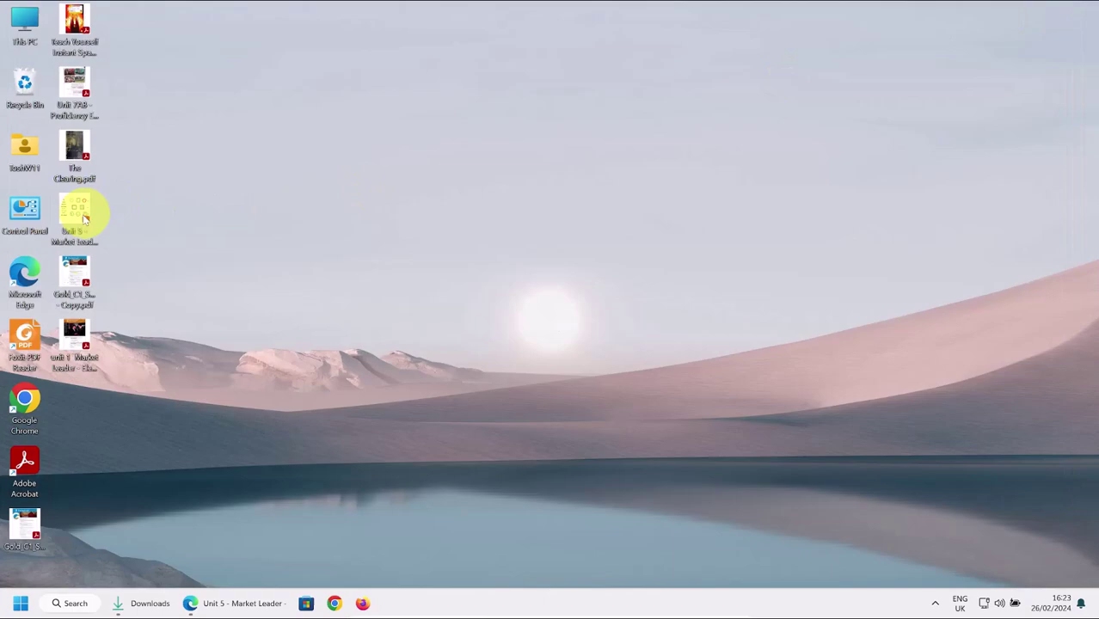
double_click(74, 269)
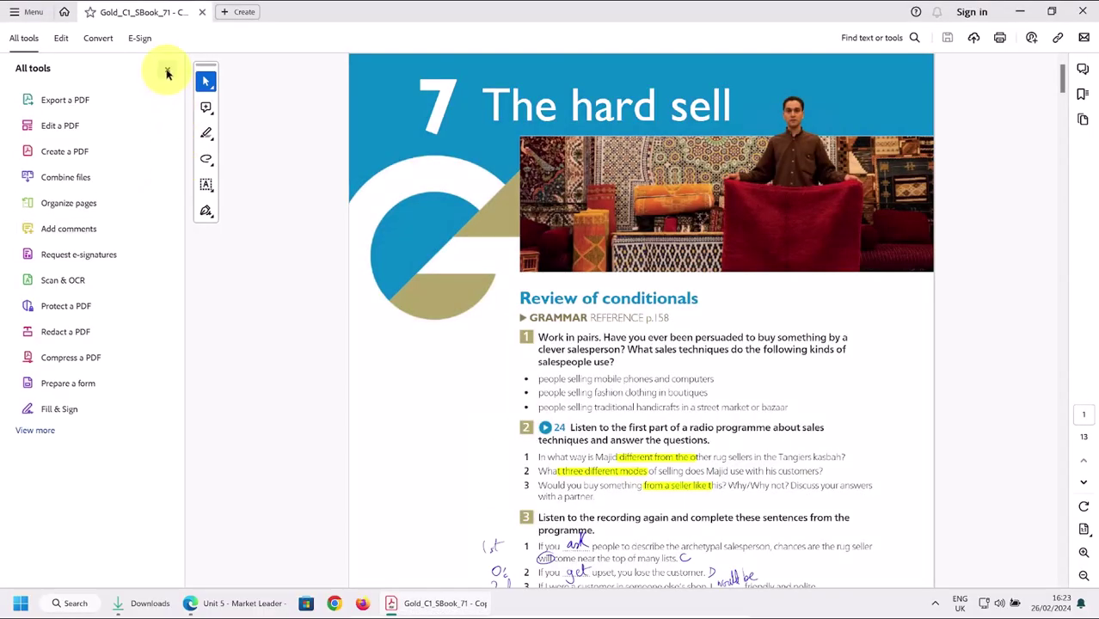
click(168, 73)
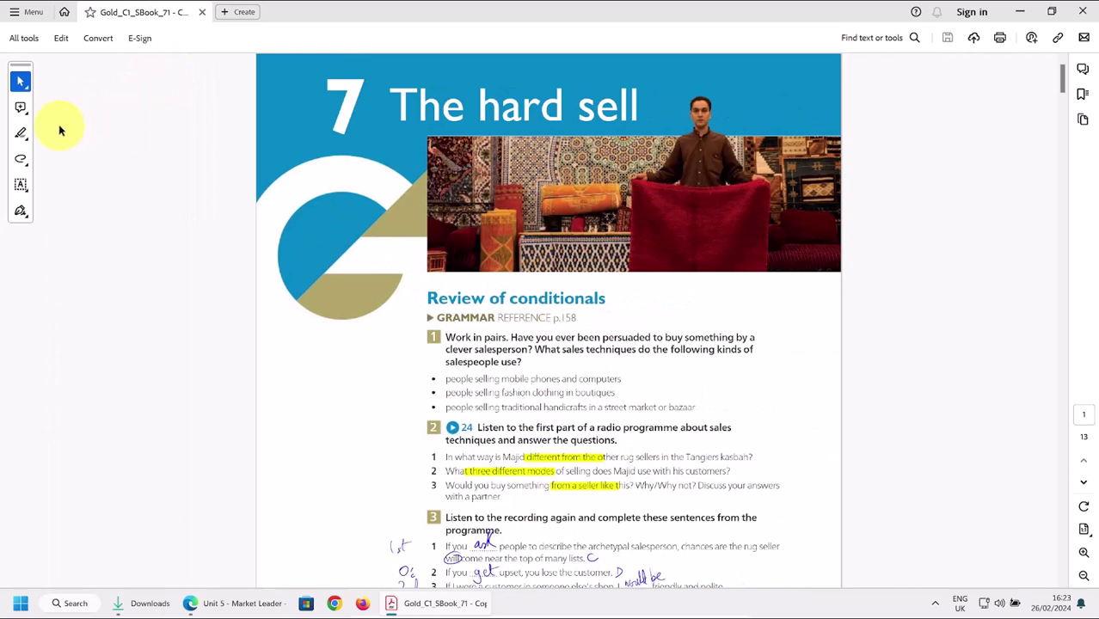
click(1084, 12)
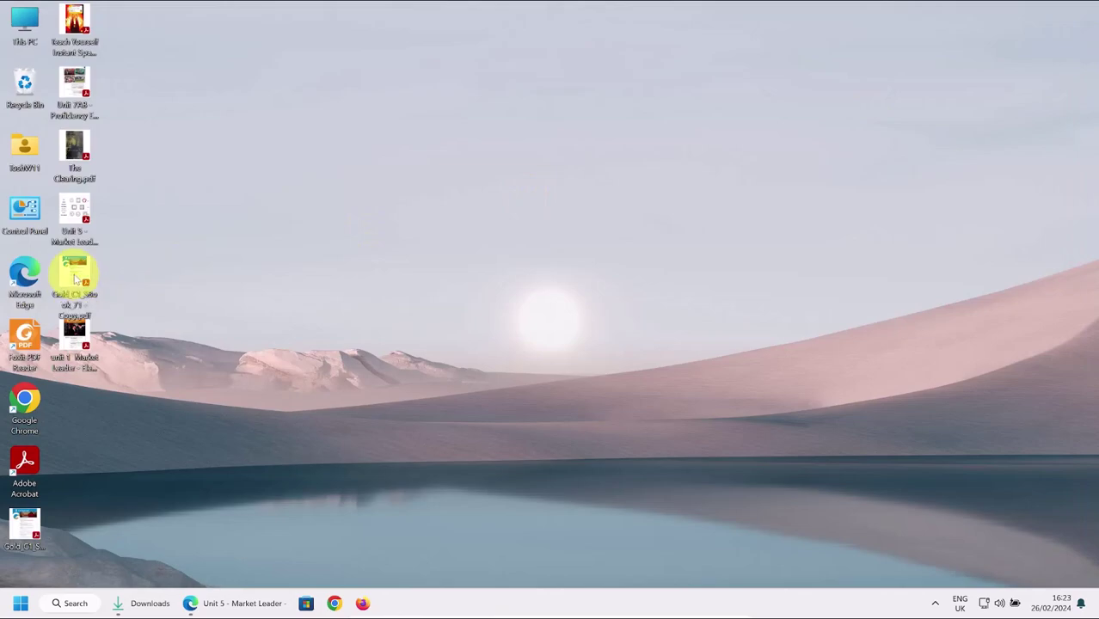
double_click(76, 278)
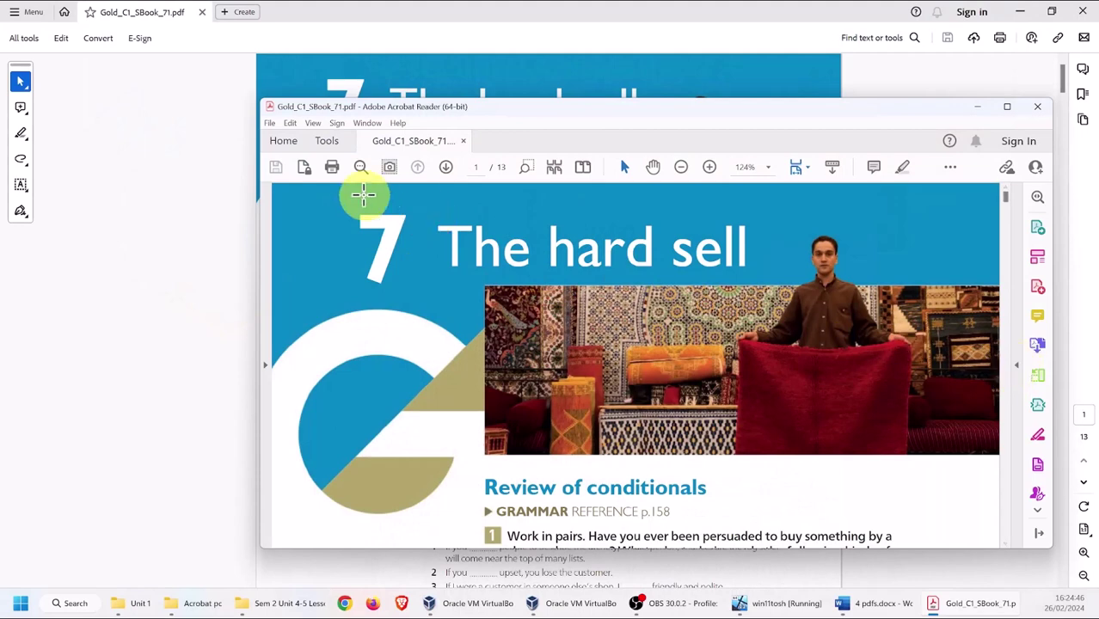
Review the General and Documents preferences unchanged, then close Gold_C1_SBook_71 to show the Home screen.
click(290, 123)
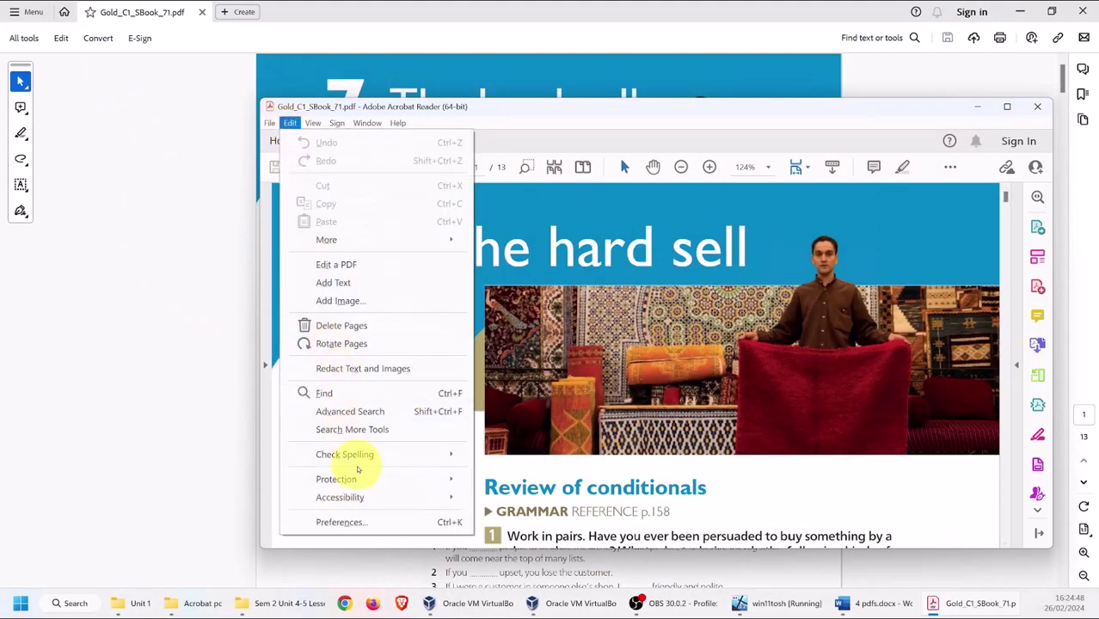
mouse_move(355, 479)
click(344, 520)
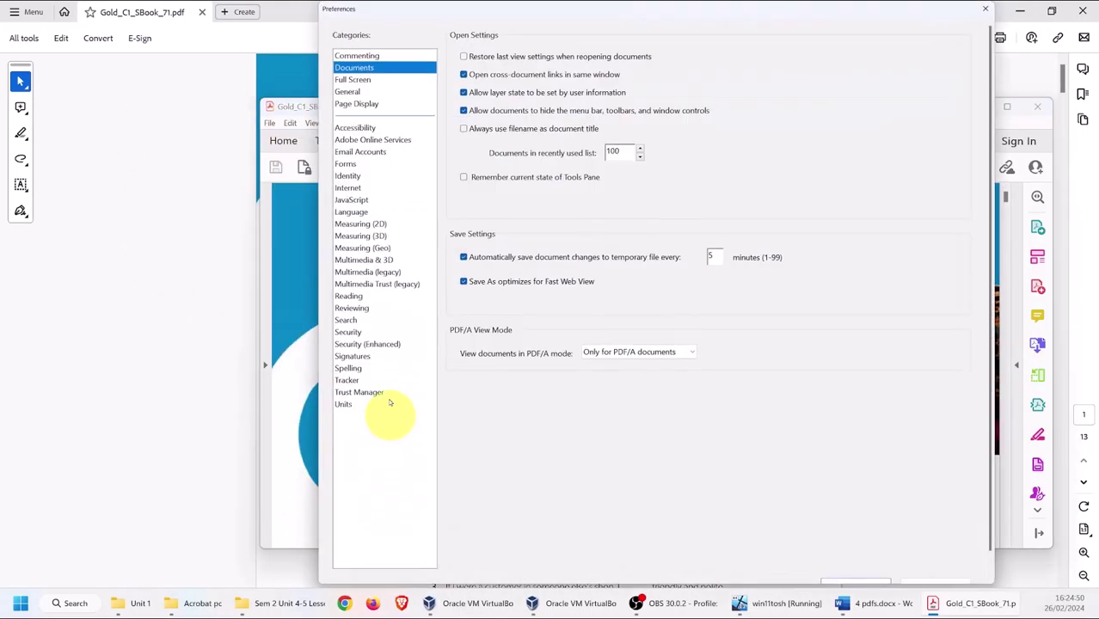
click(354, 90)
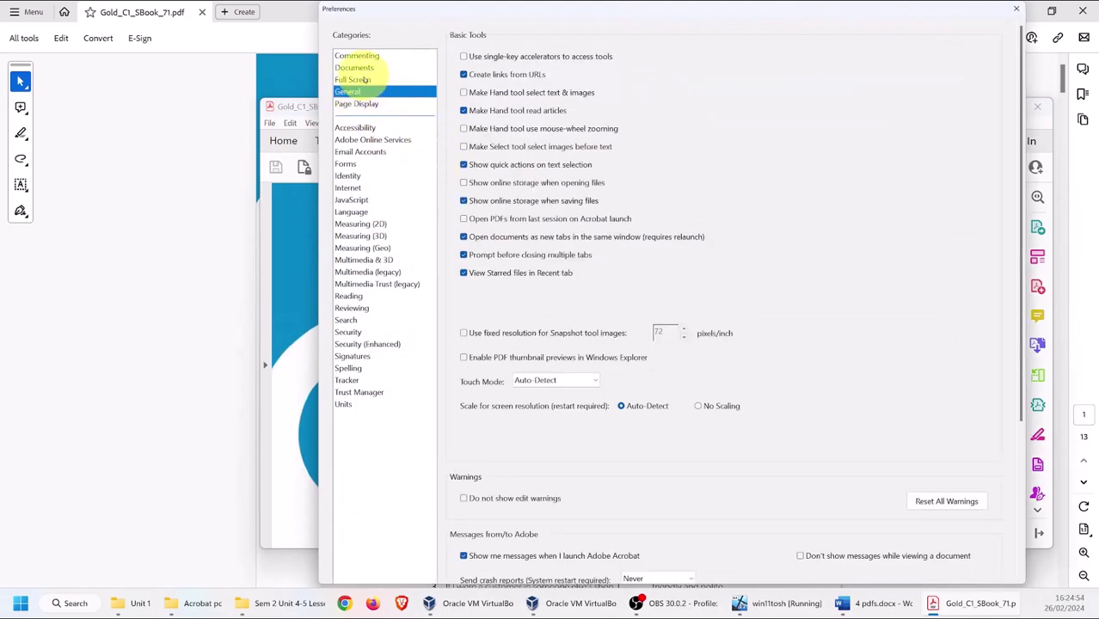
click(354, 67)
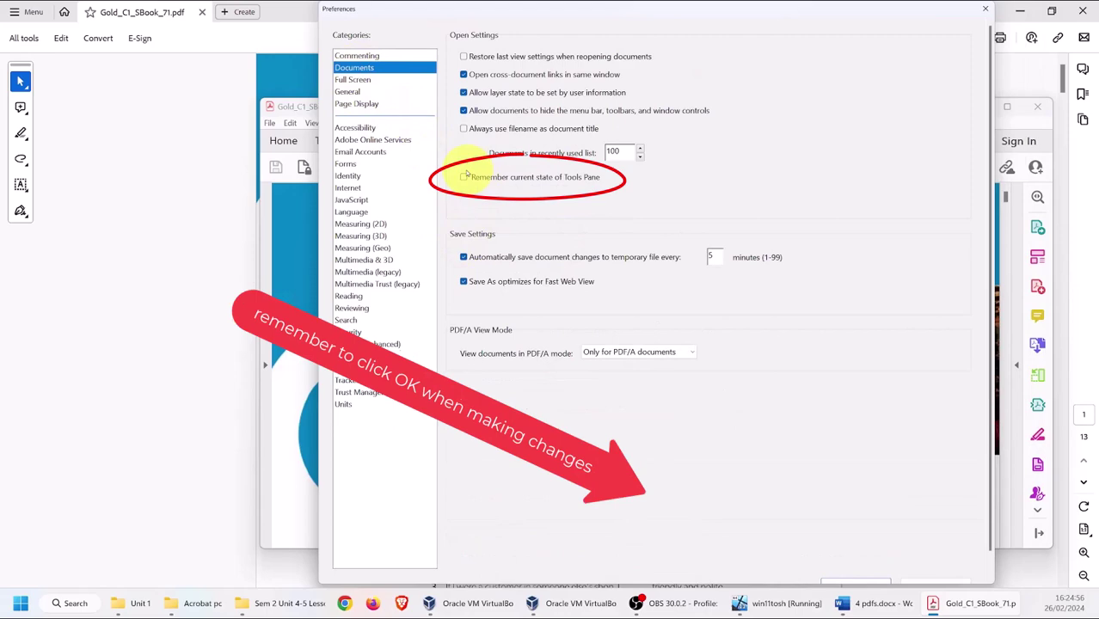
click(985, 8)
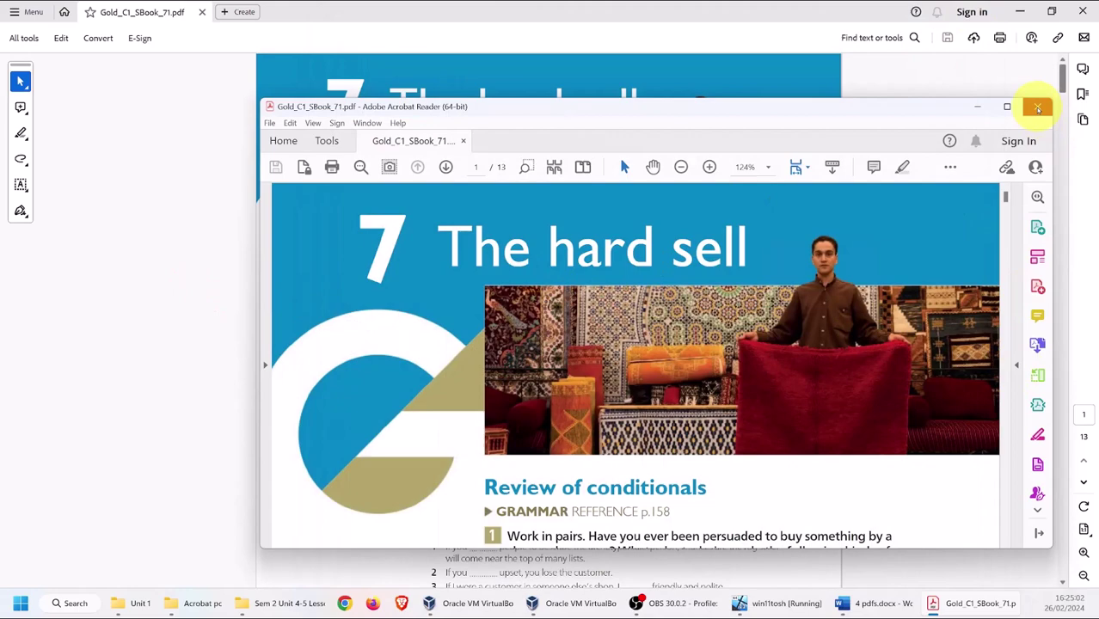
click(1039, 108)
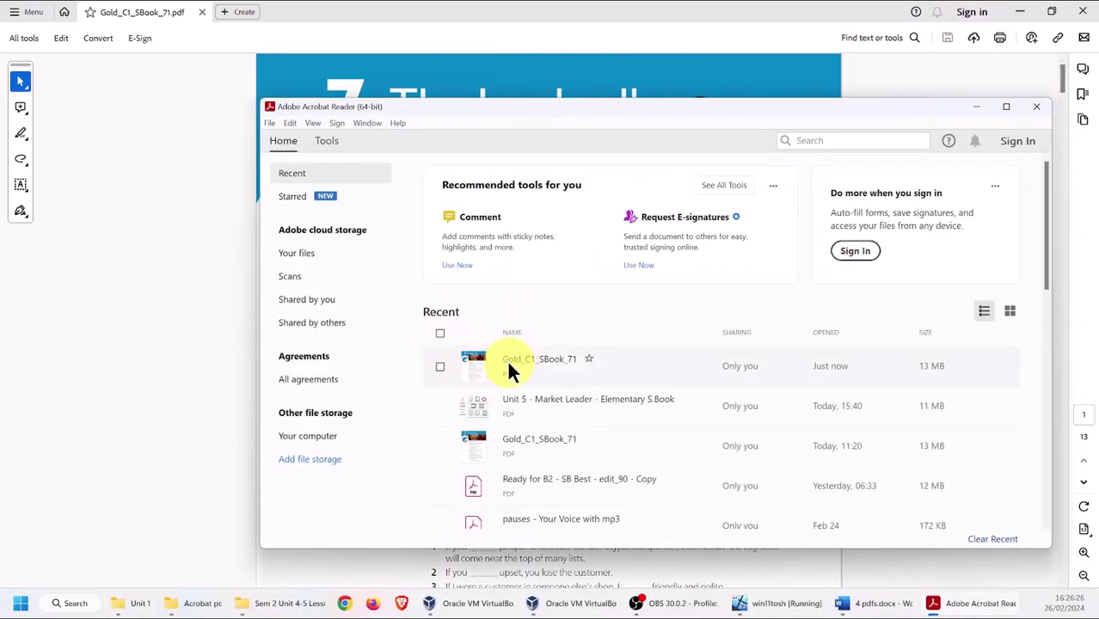
Reopen Gold_C1_SBook_71 from Recent with the Comment tools active and the comments list collapsed.
click(509, 365)
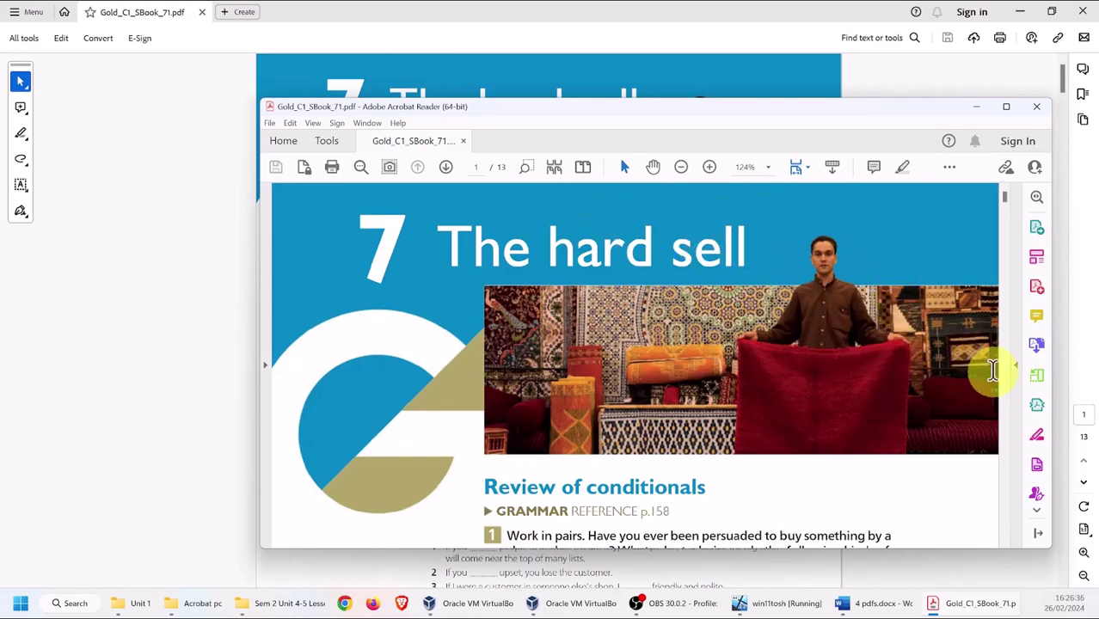
click(1038, 319)
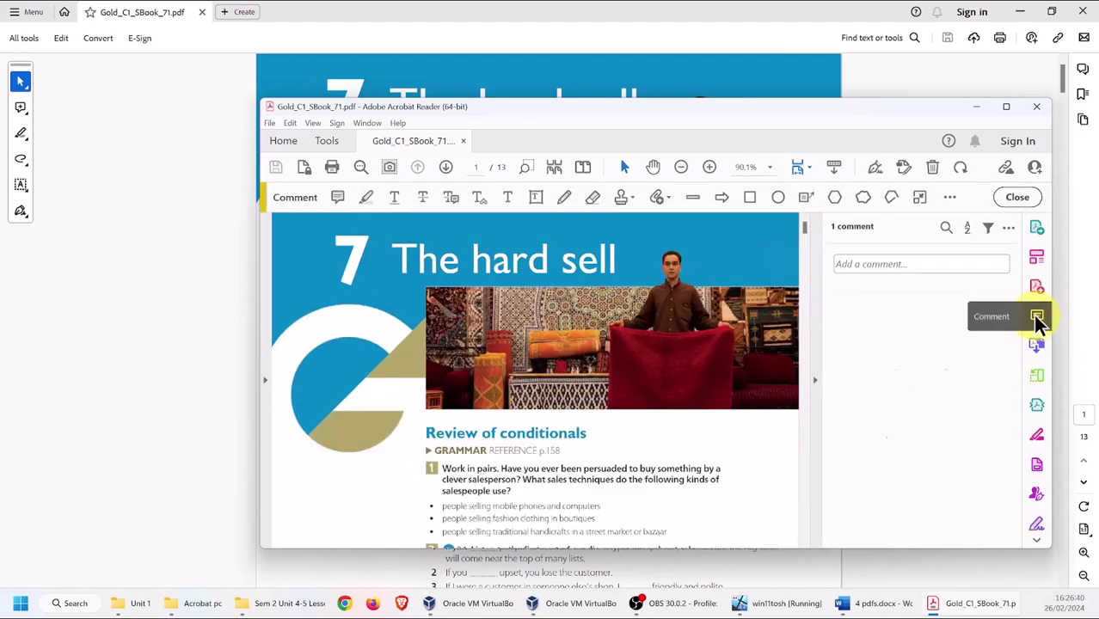
click(816, 381)
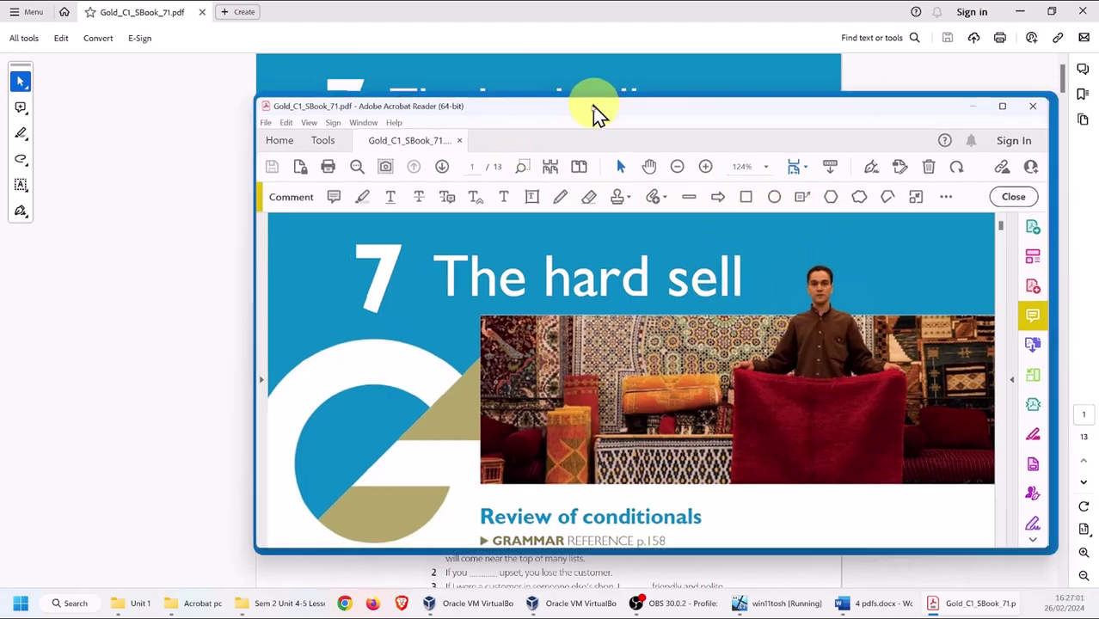
Draw a red freehand line beside the bullet list.
drag(603, 105, 523, 250)
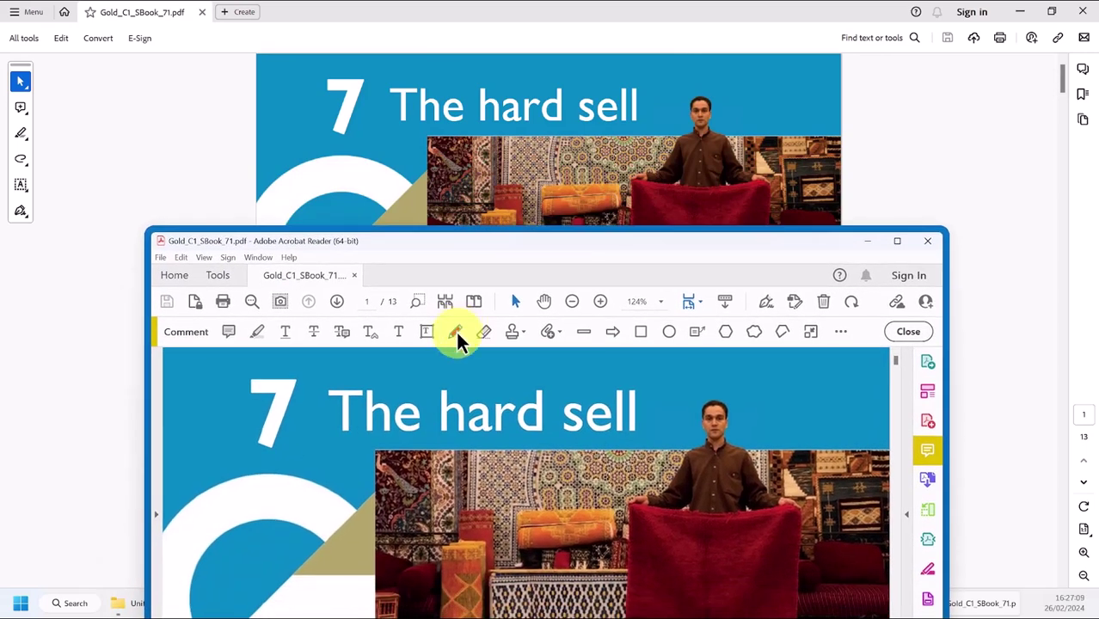
scroll(481, 418, down, 5)
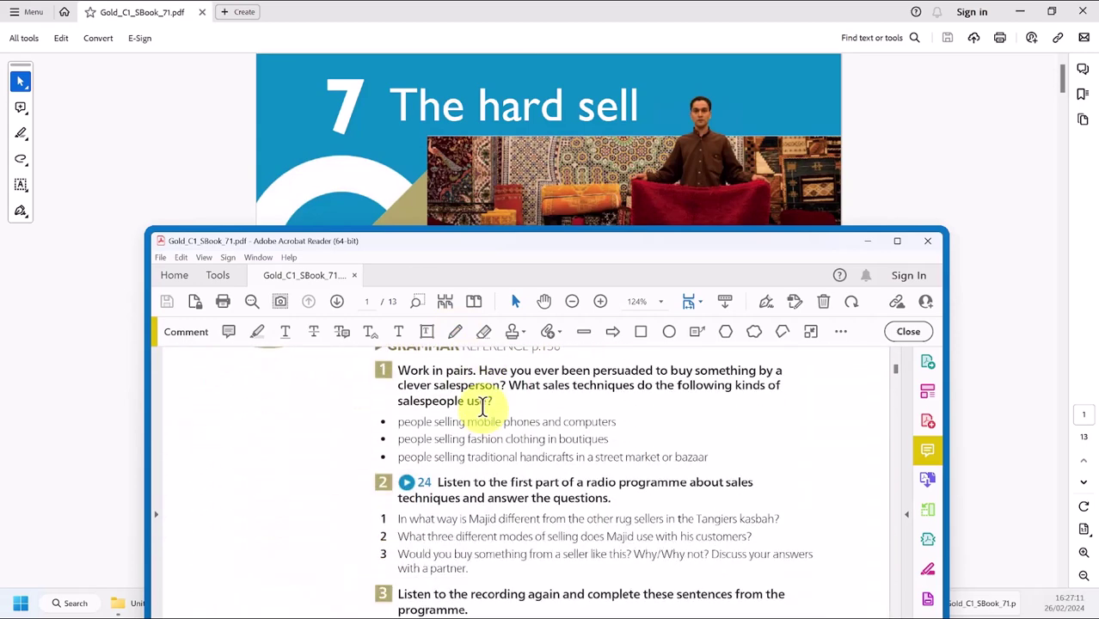
click(455, 328)
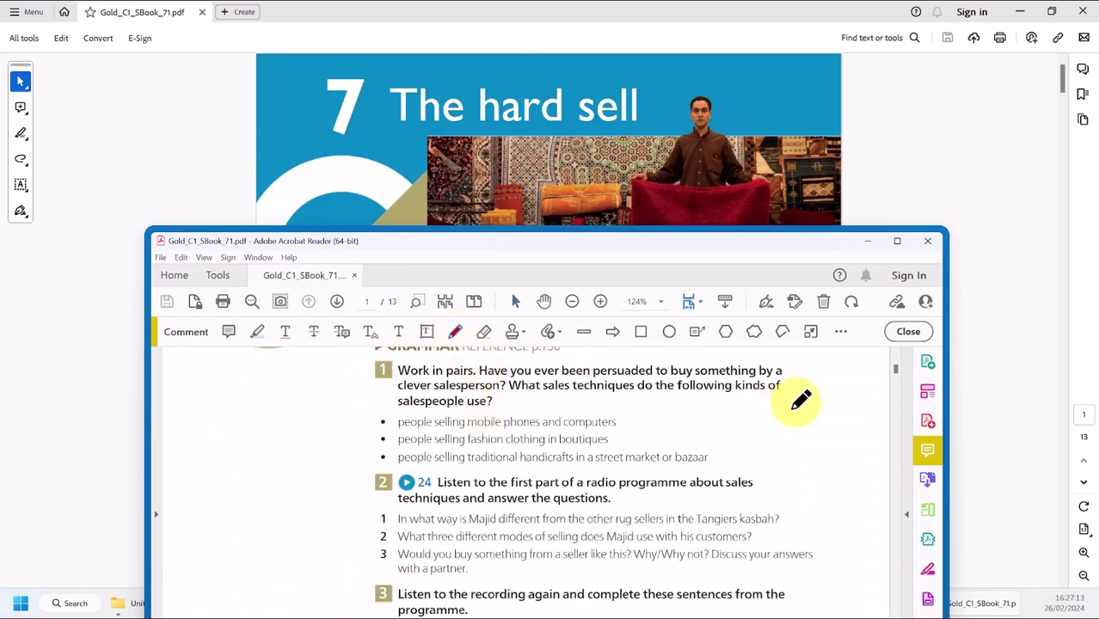
drag(798, 399, 744, 453)
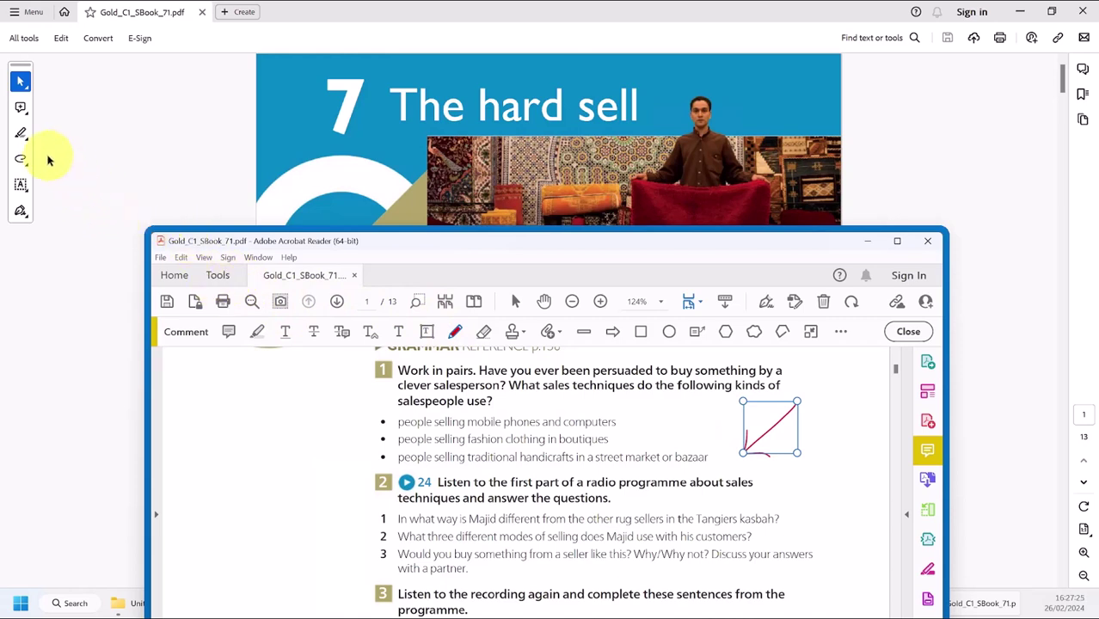
Draw a red freehand arrow pointing at exercise 3 and circle the words 'from the'.
click(22, 160)
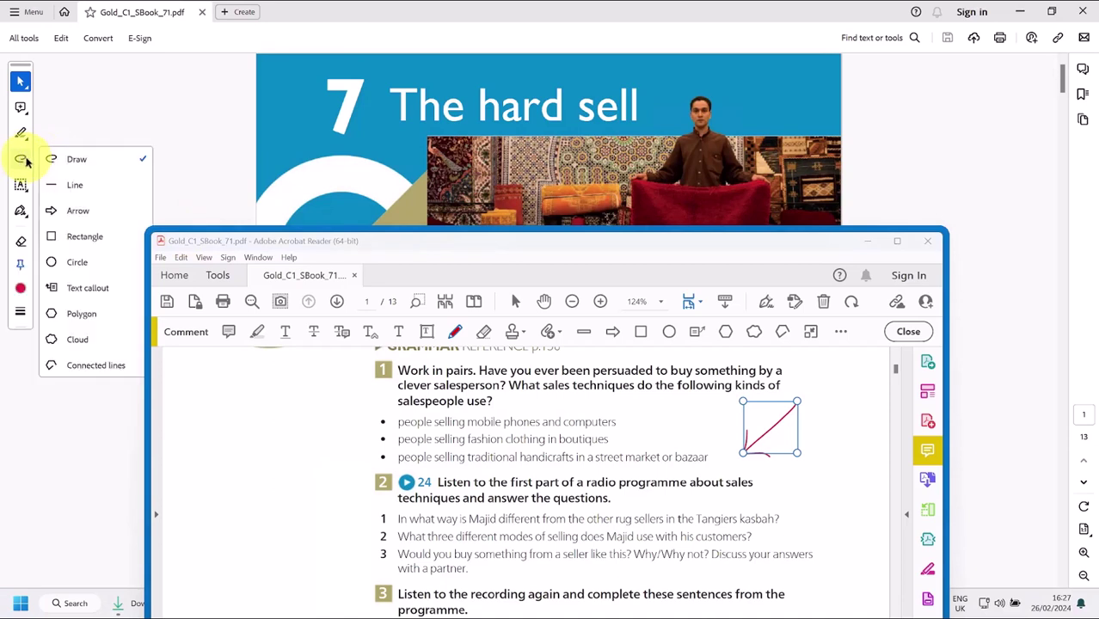
click(387, 156)
scroll(396, 142, down, 10)
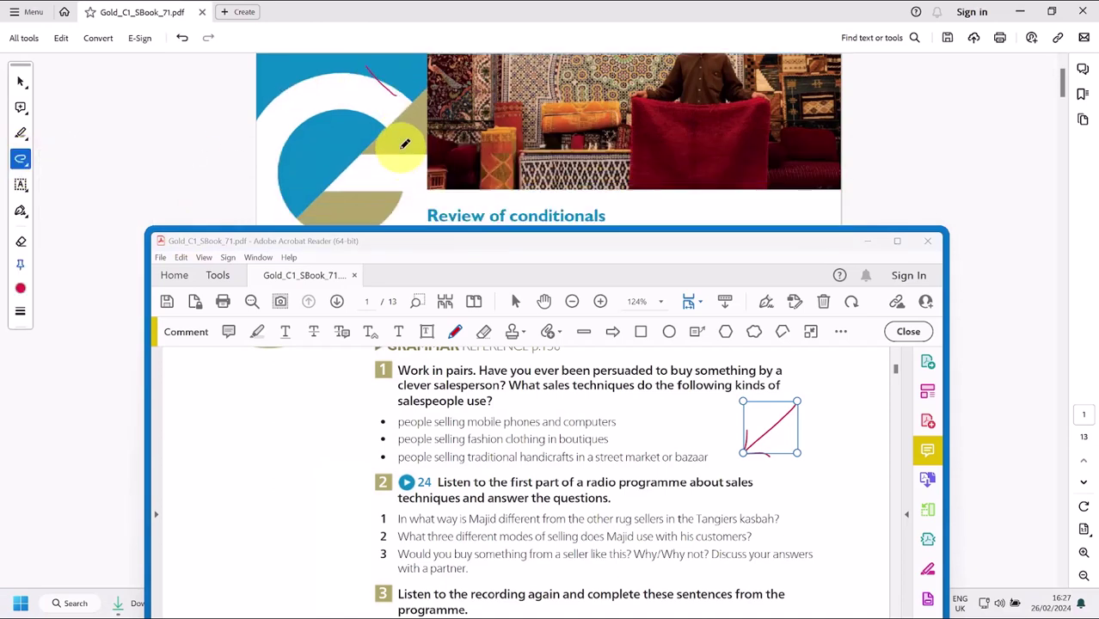
scroll(402, 138, down, 5)
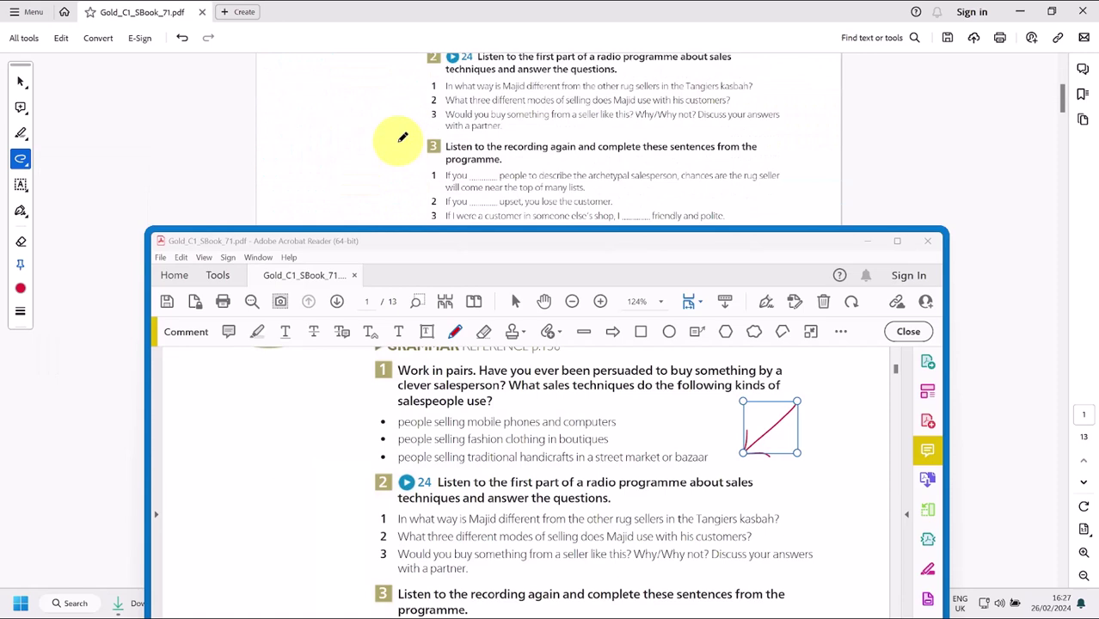
click(20, 159)
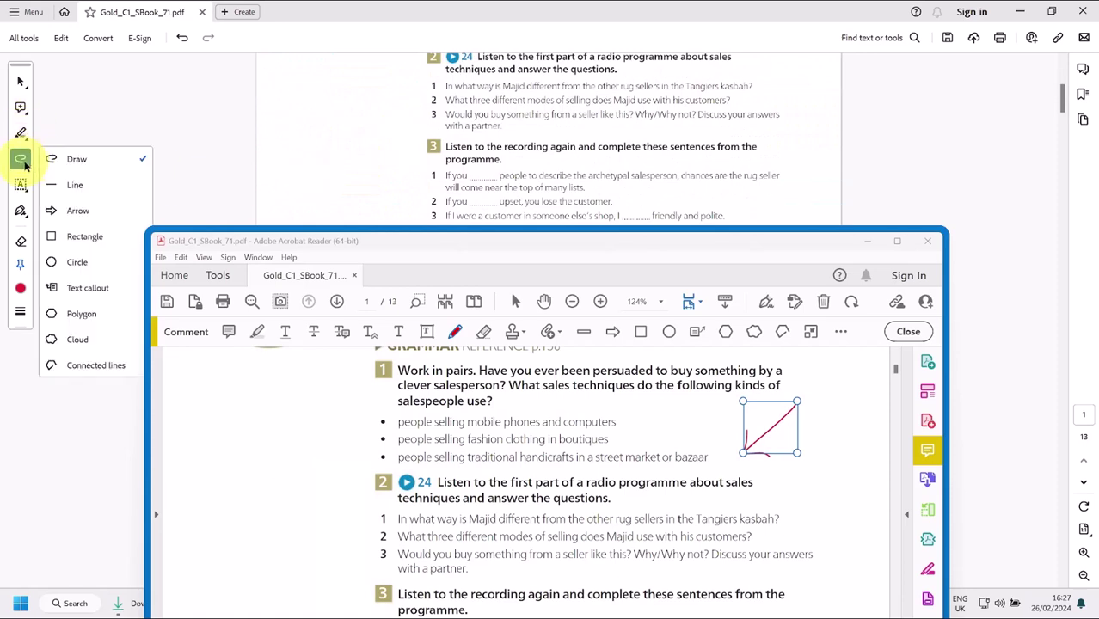
drag(367, 135, 392, 152)
mouse_move(374, 104)
mouse_down()
mouse_move(400, 110)
mouse_move(404, 129)
mouse_up()
mouse_move(760, 135)
mouse_down()
mouse_move(749, 152)
mouse_move(719, 146)
mouse_up()
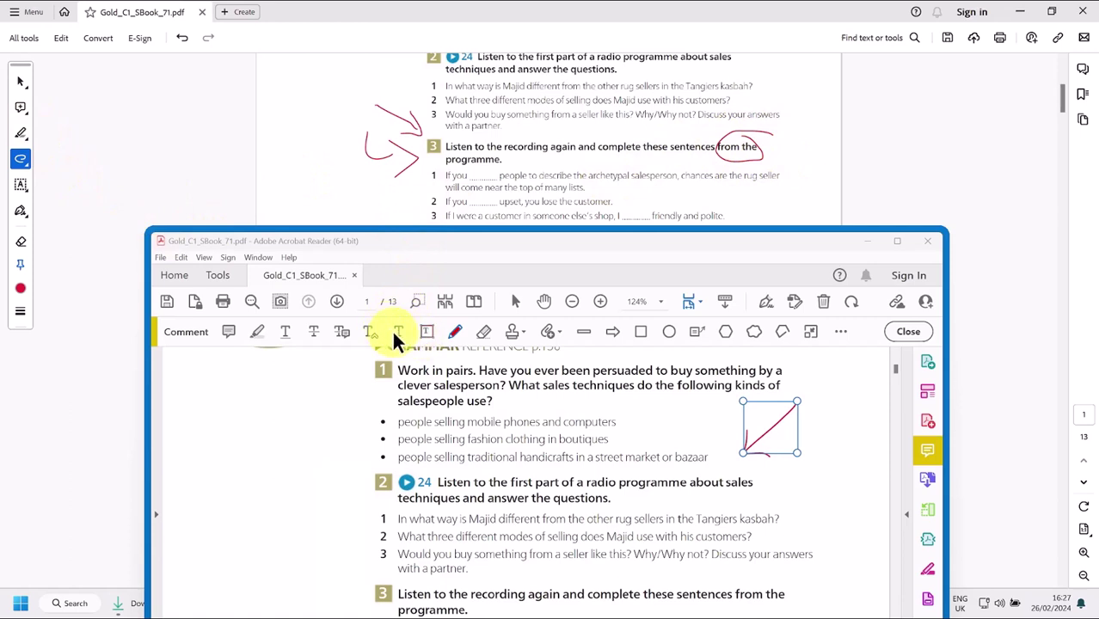
Highlight 'people selling mobile phones and' in yellow and the question 'Would you buy something from a seller'.
click(258, 331)
drag(399, 422, 561, 422)
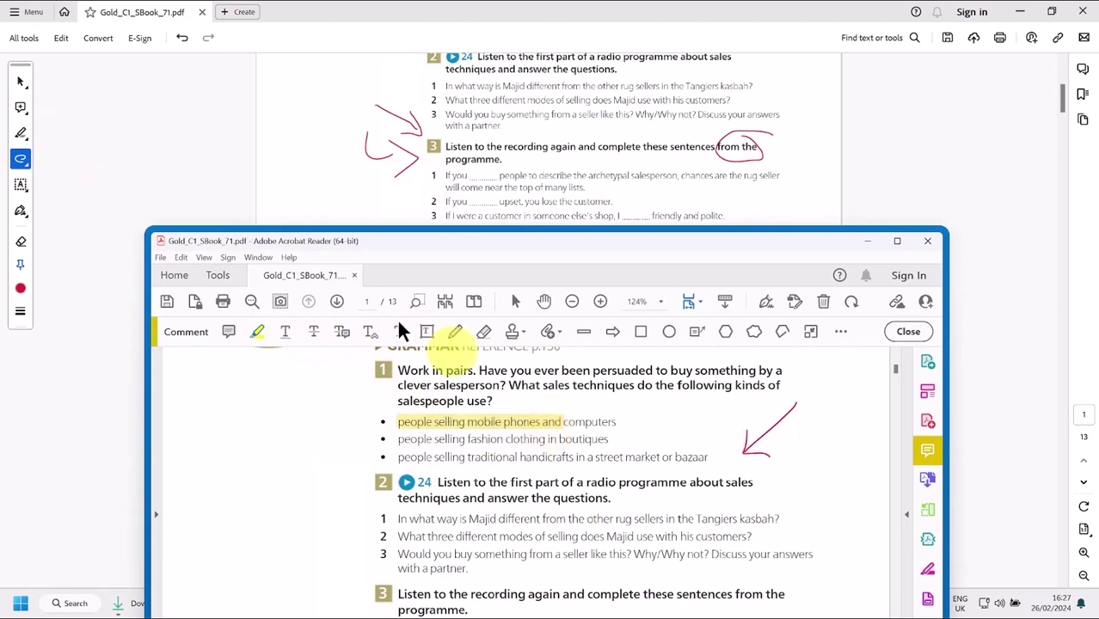
click(21, 135)
click(82, 129)
drag(445, 114, 600, 114)
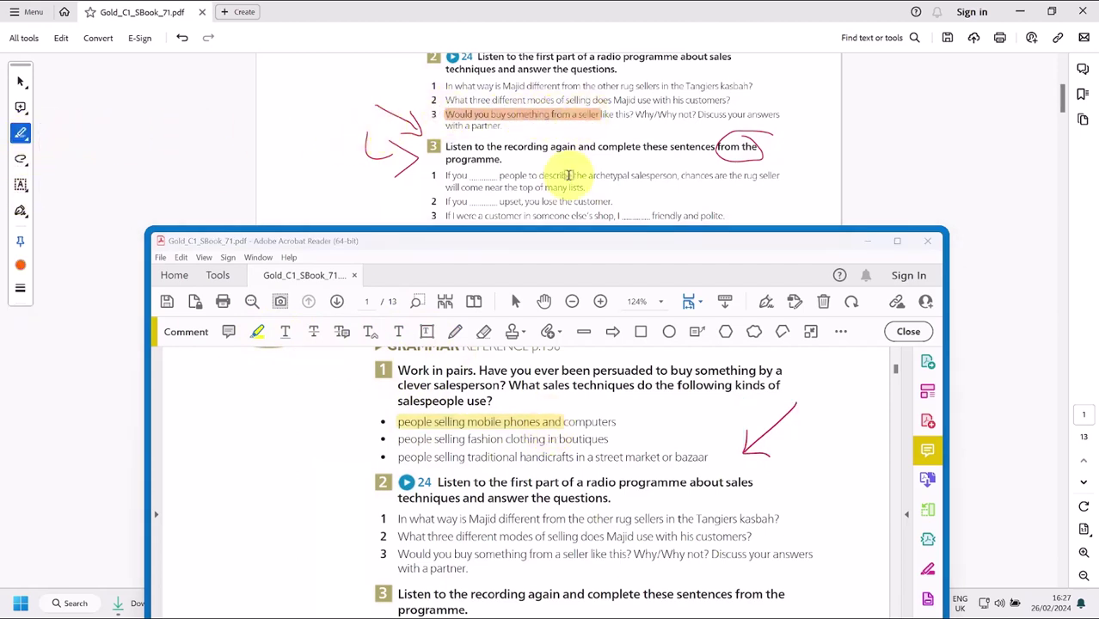
Highlight 'Listen to the recording again and complete' in light orange.
click(21, 269)
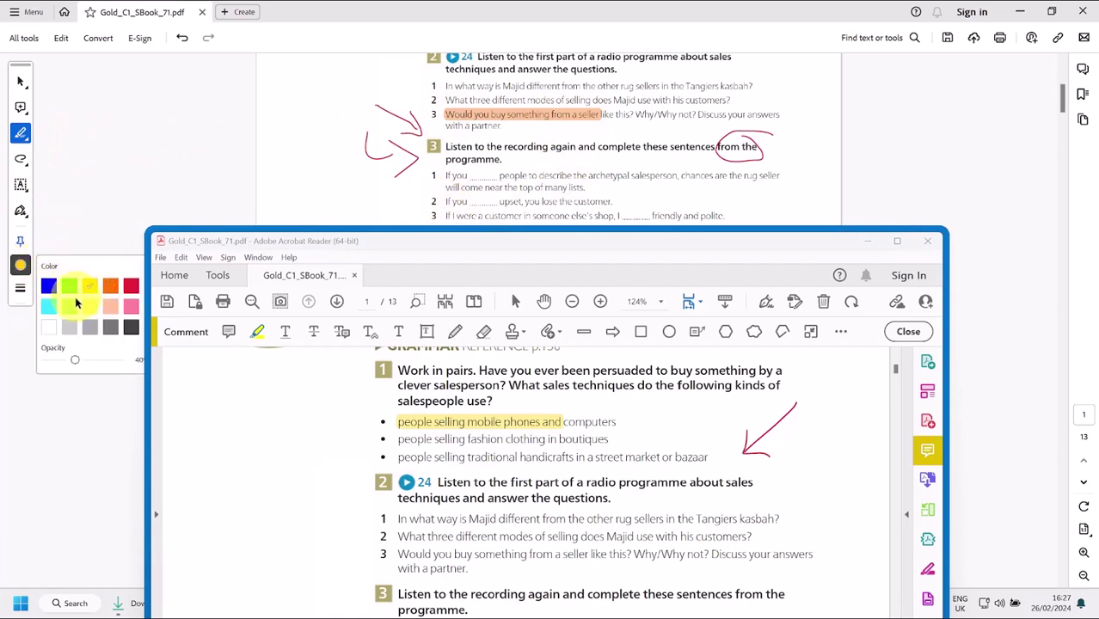
click(111, 306)
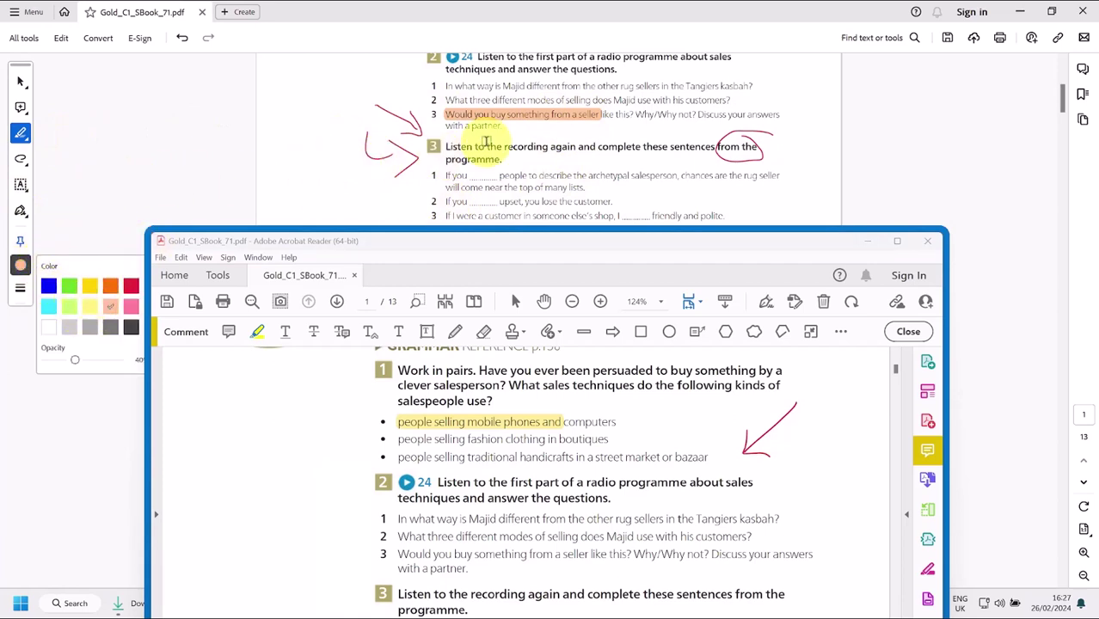
drag(447, 148, 641, 148)
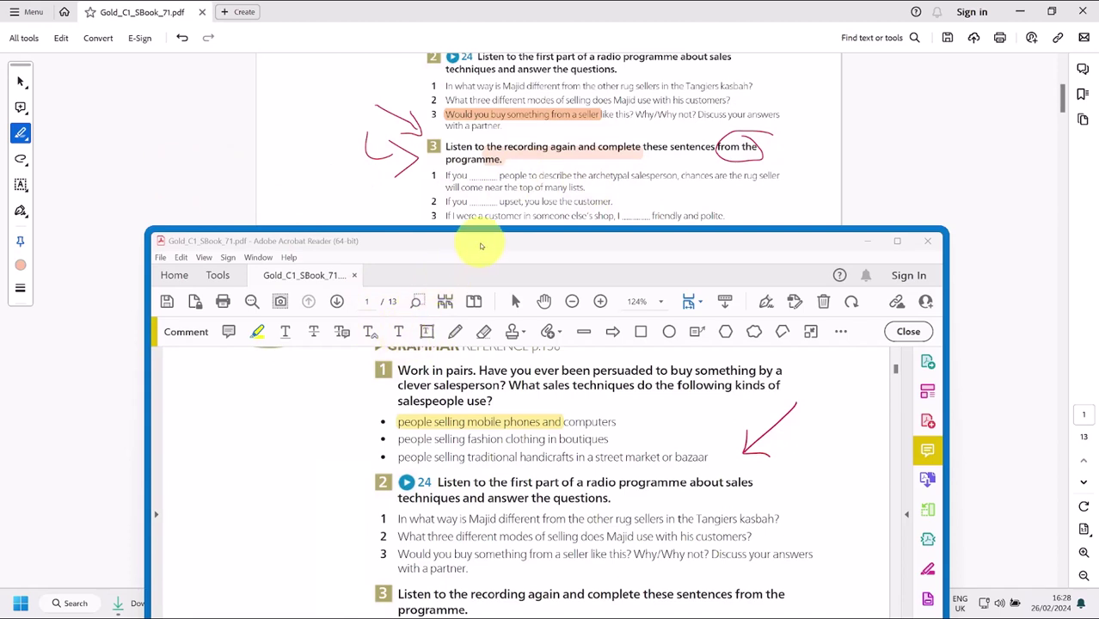
drag(486, 242, 539, 230)
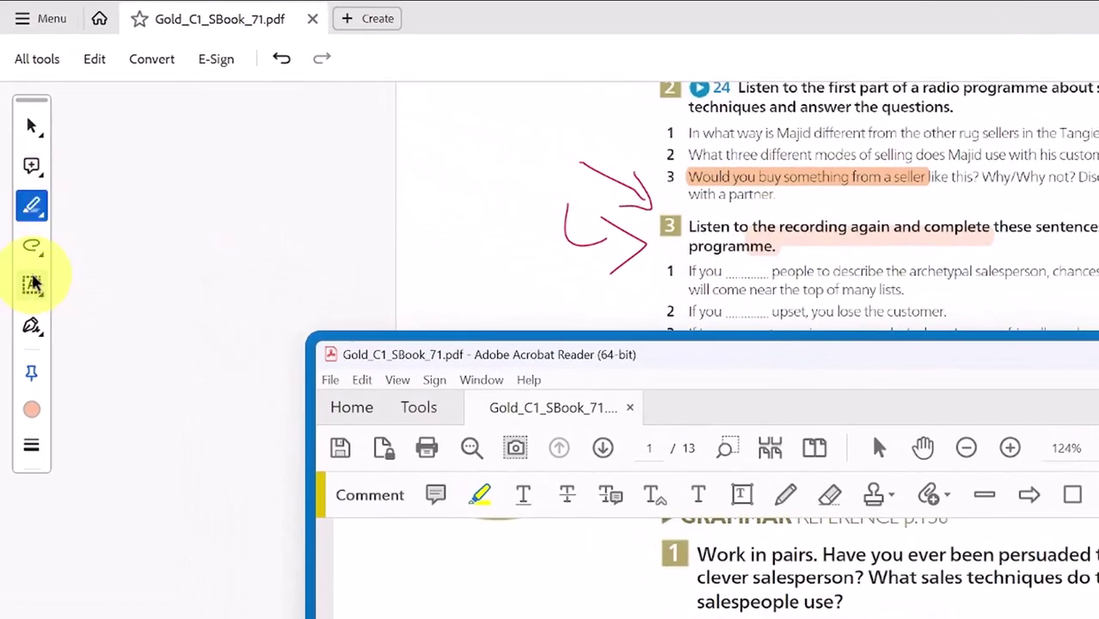
Place a typed text box reading 'sdasdsads' at the top-left of the page, replacing a first attempt.
click(32, 166)
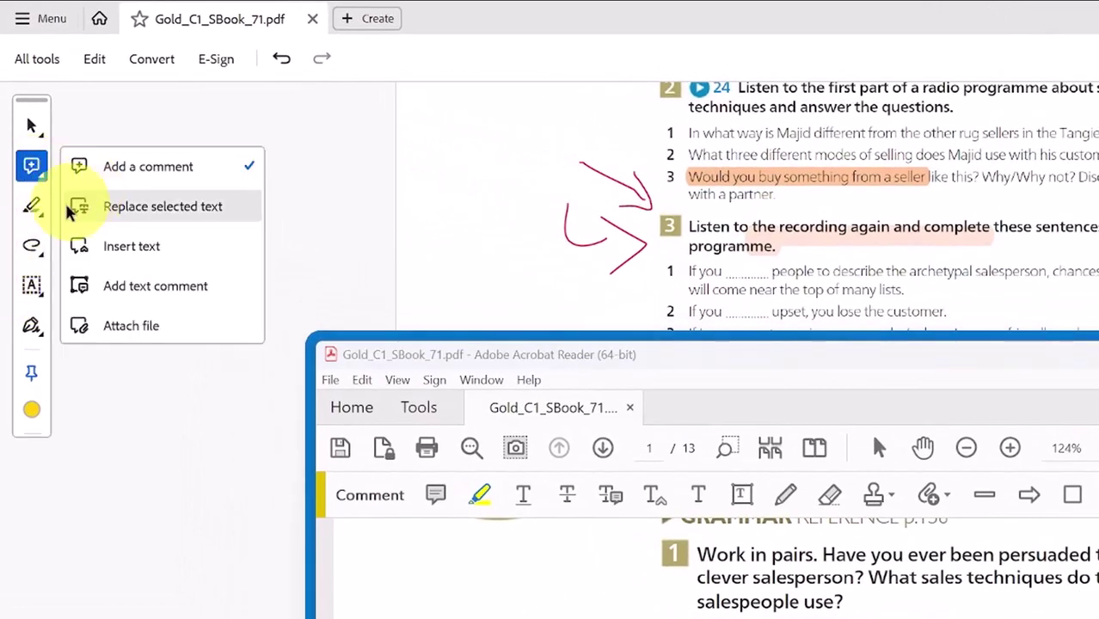
click(31, 288)
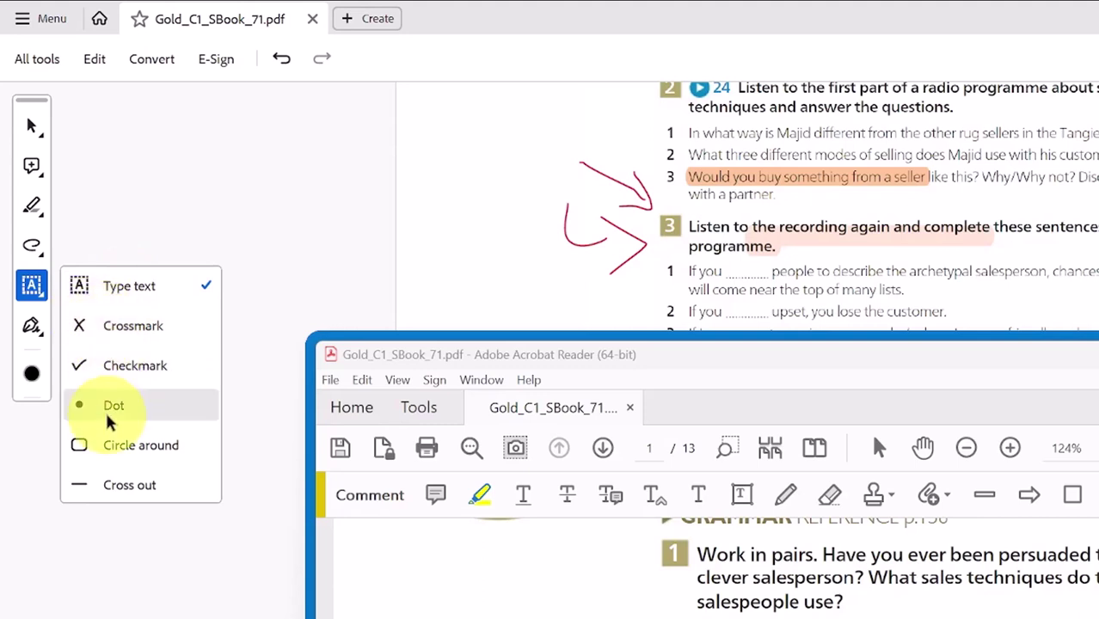
click(422, 155)
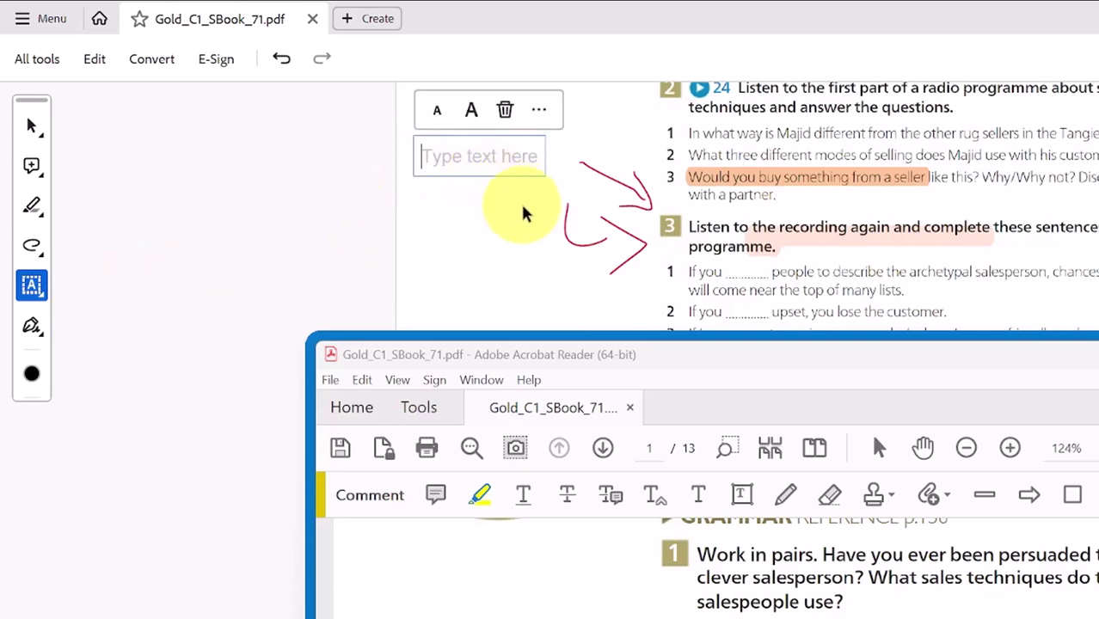
text(dfdfdsfsdfds)
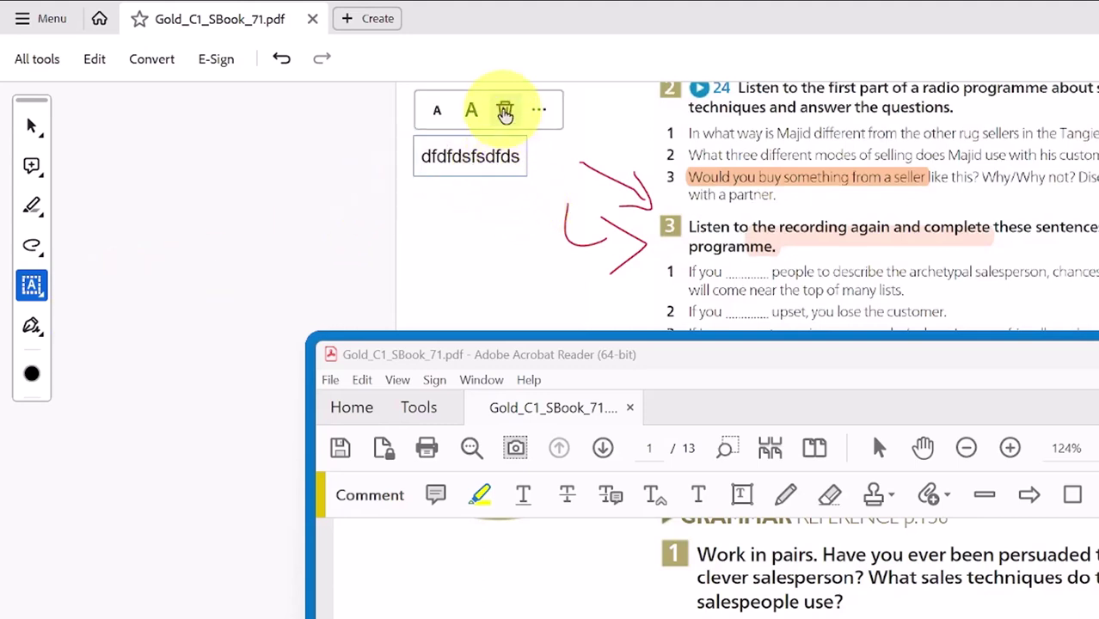
click(505, 112)
click(458, 136)
text(sdas)
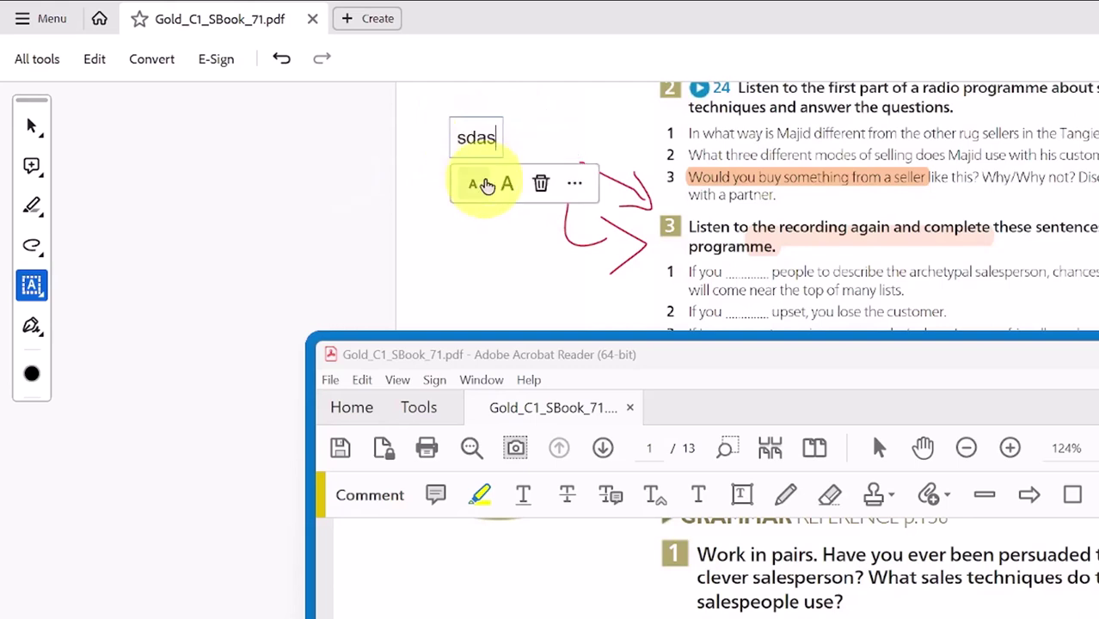
text(dsadsa)
Enlarge the text box lettering three sizes and colour it orange.
double_click(474, 138)
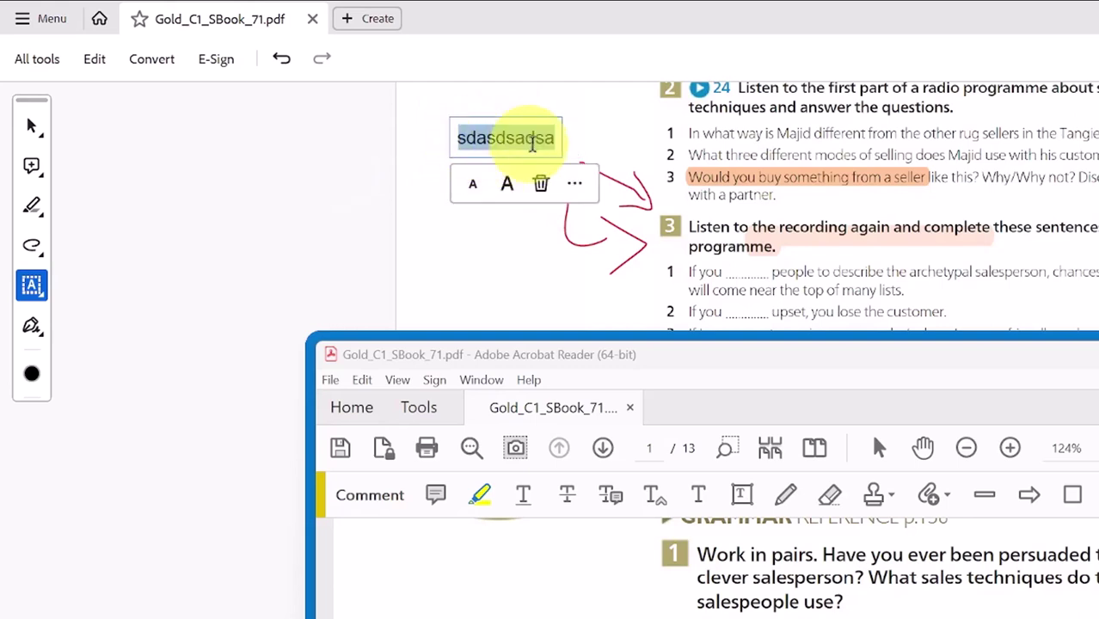
click(550, 138)
drag(547, 138, 434, 145)
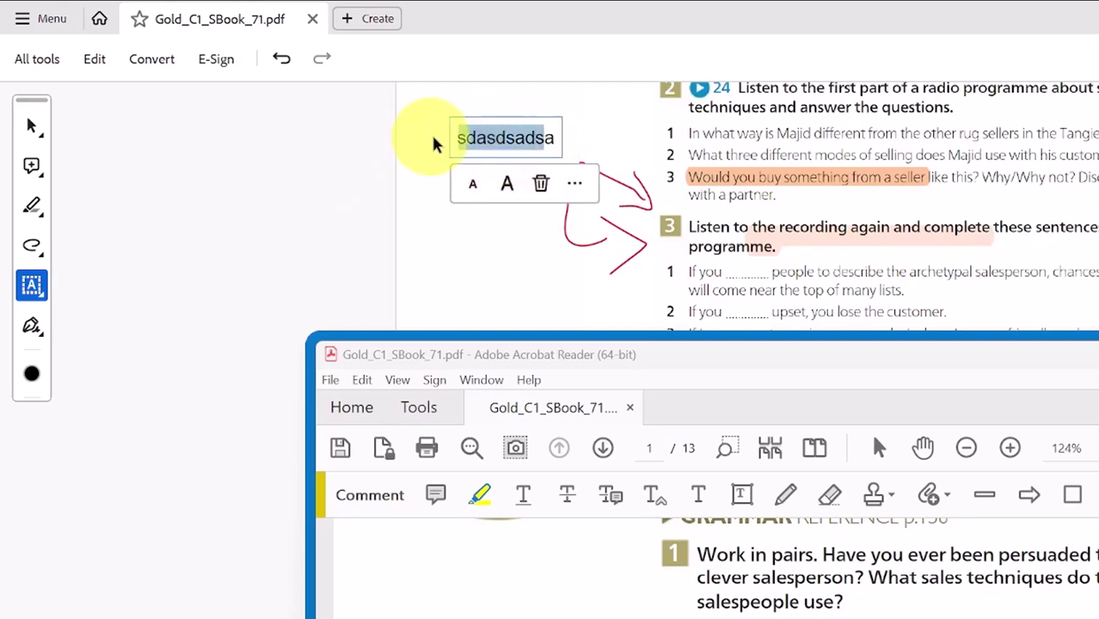
click(506, 182)
click(506, 183)
click(506, 188)
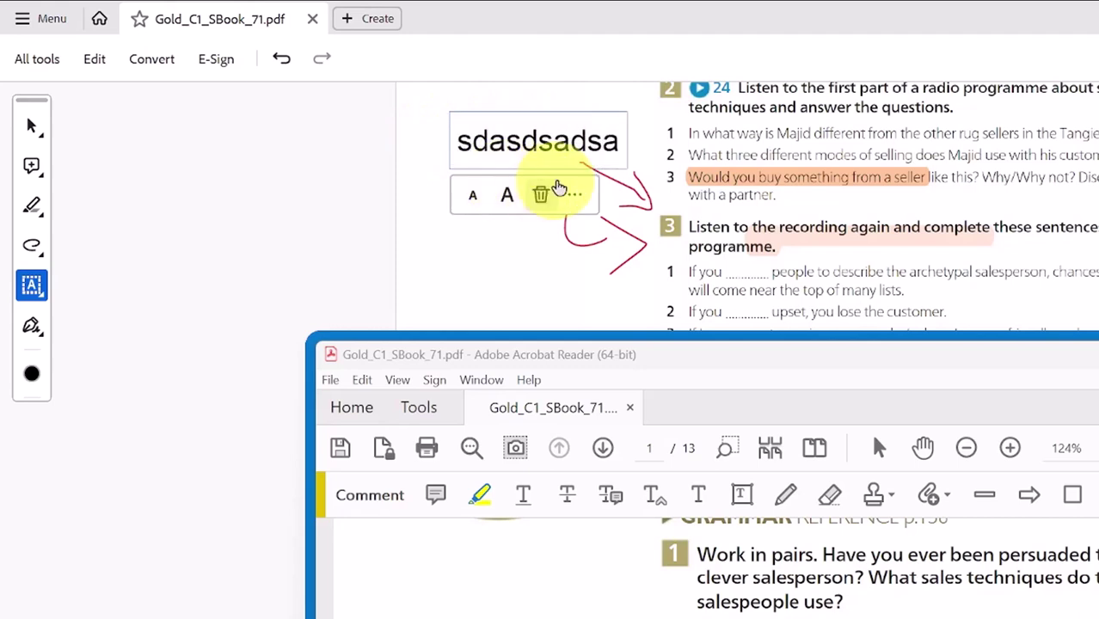
click(31, 378)
click(170, 406)
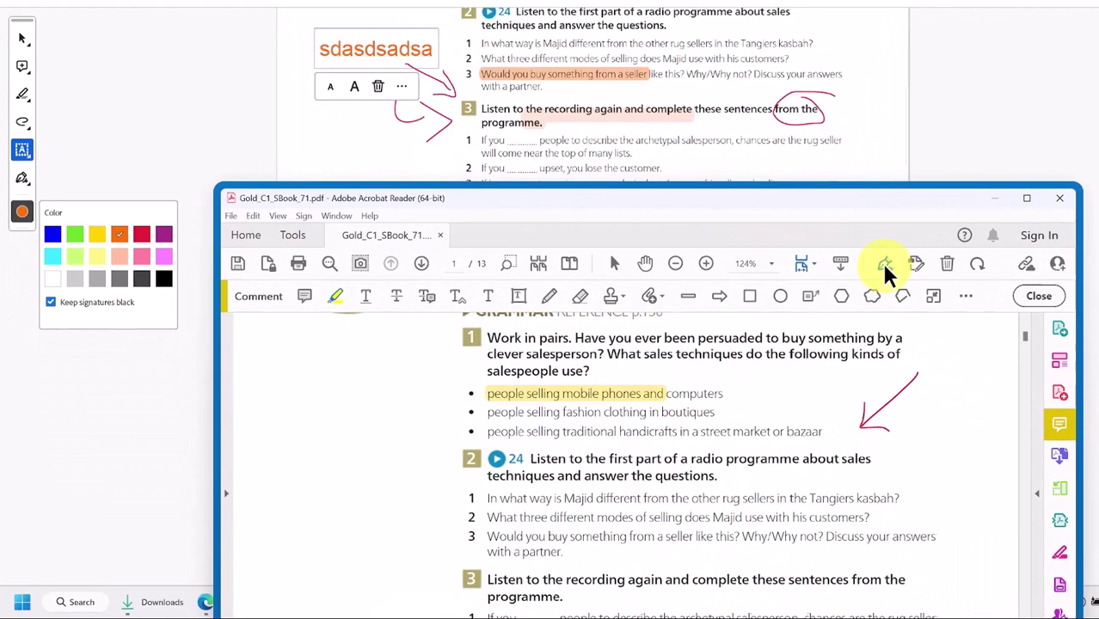
Add 'dfsadasdsa' text in the left margin with check marks beside it and a cross above.
click(818, 293)
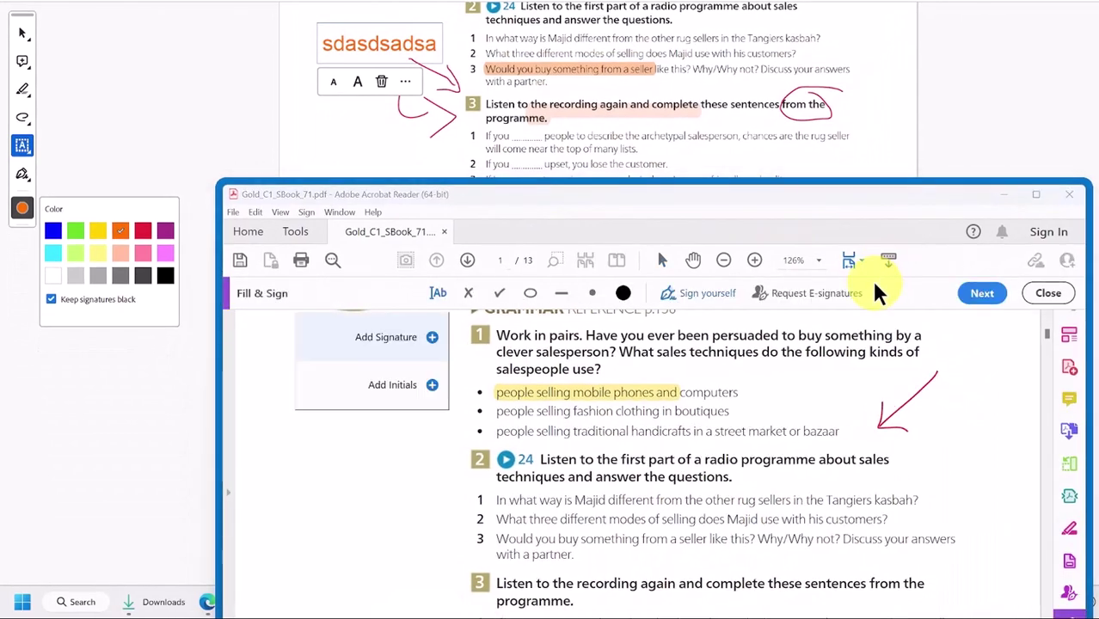
click(439, 295)
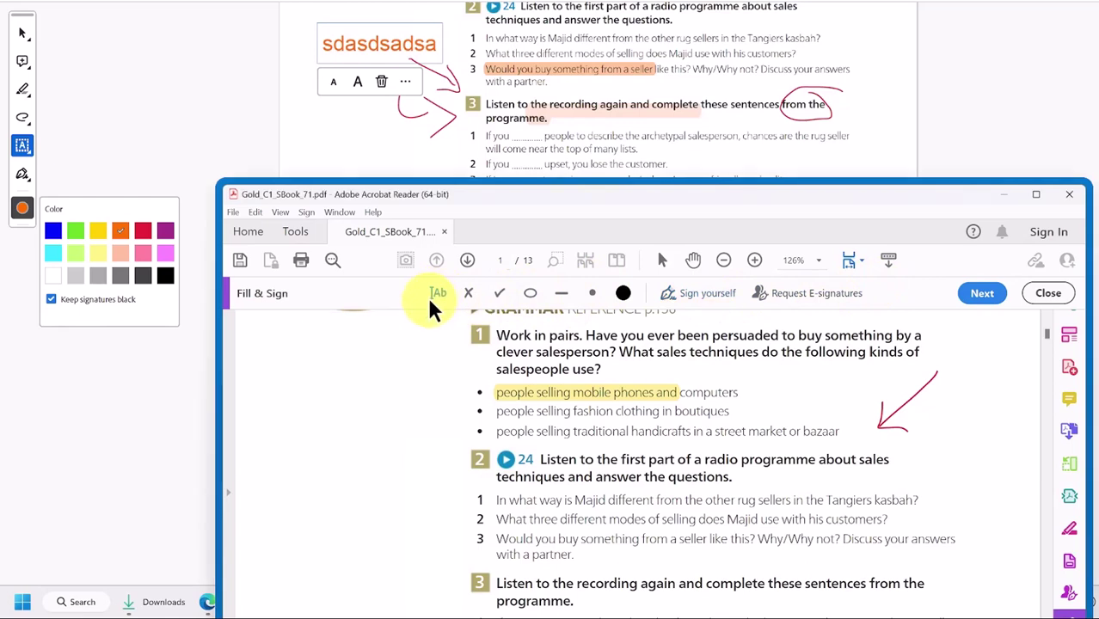
click(342, 376)
text(dfsadasdsa)
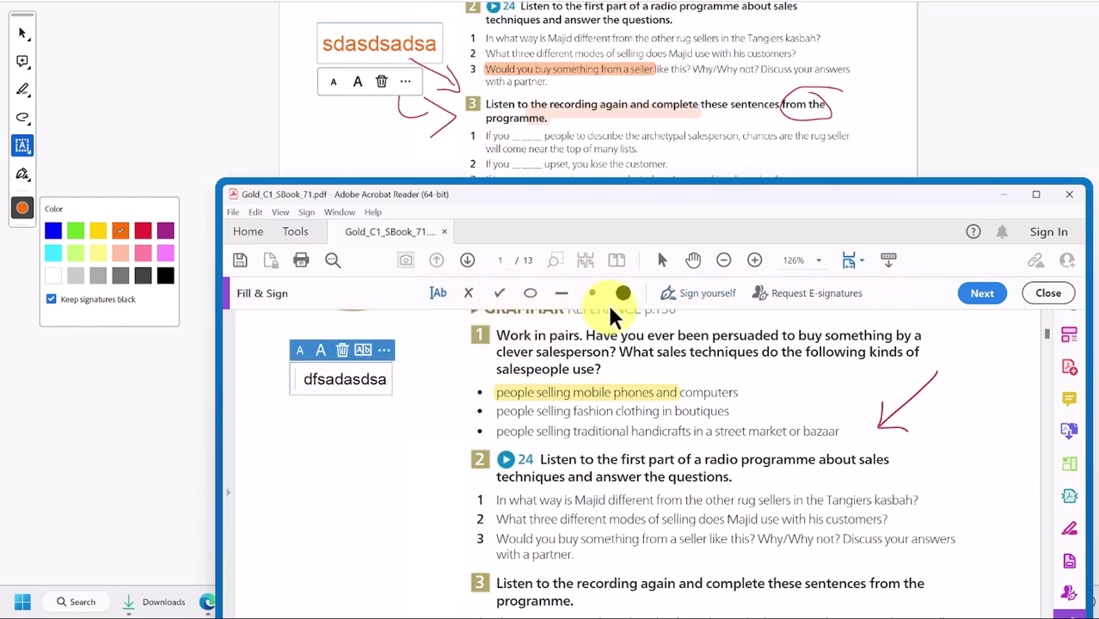
click(499, 293)
click(424, 389)
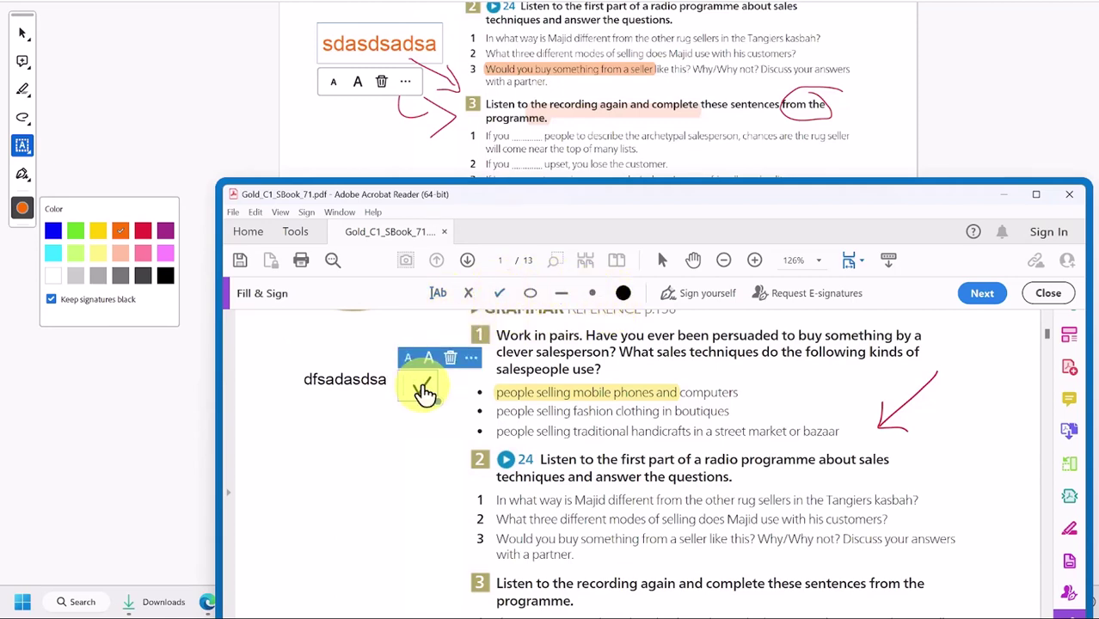
click(499, 293)
click(358, 437)
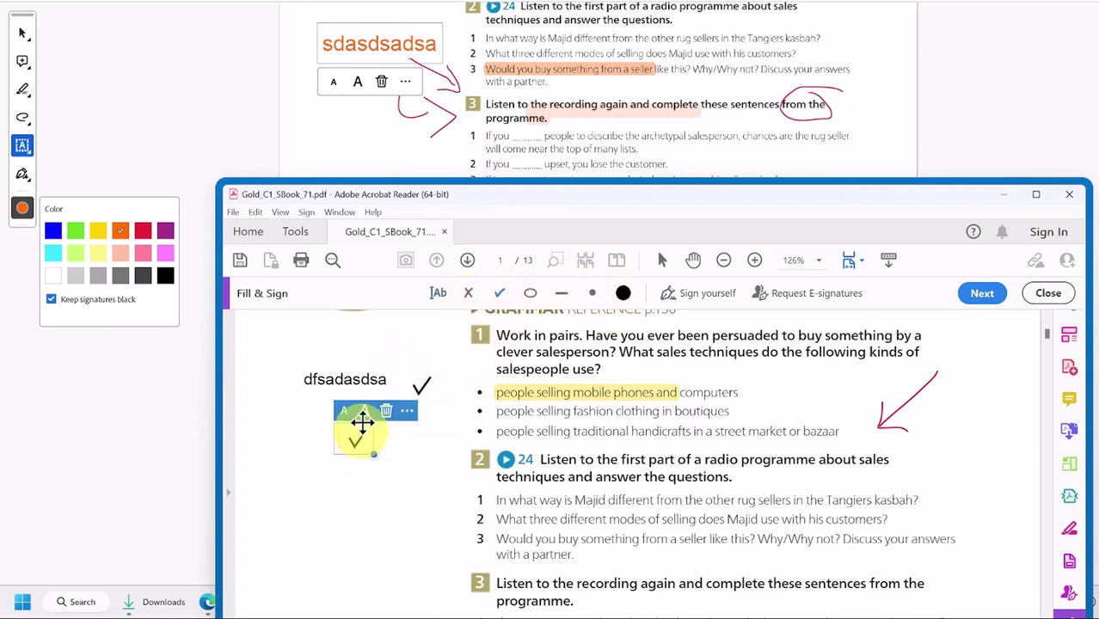
click(468, 293)
click(291, 348)
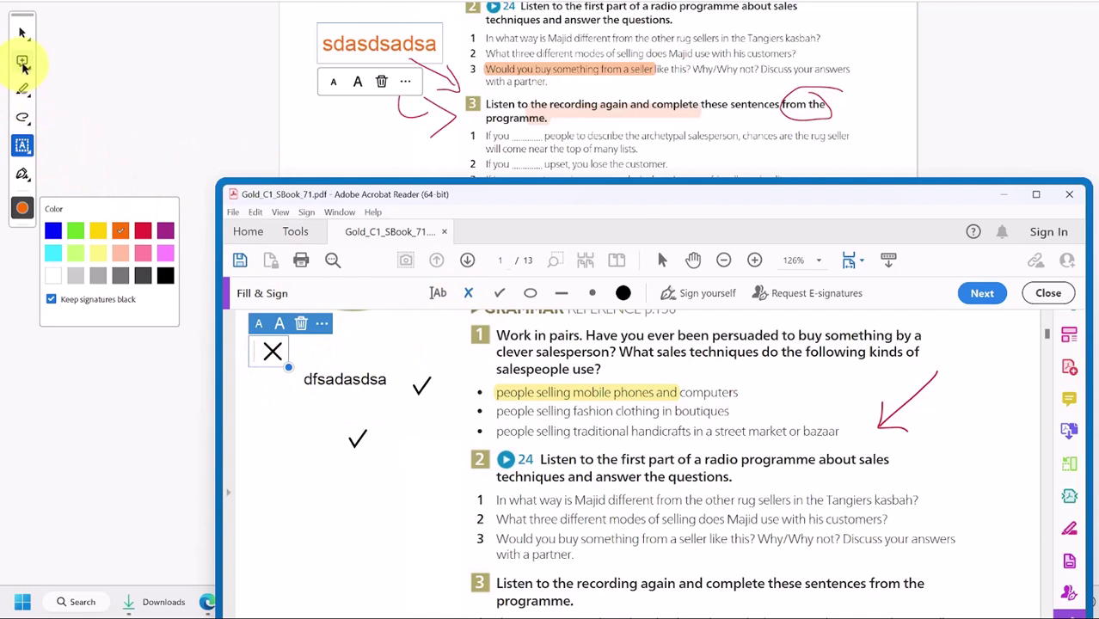
Place an orange cross and an orange check mark beside the orange text.
click(22, 145)
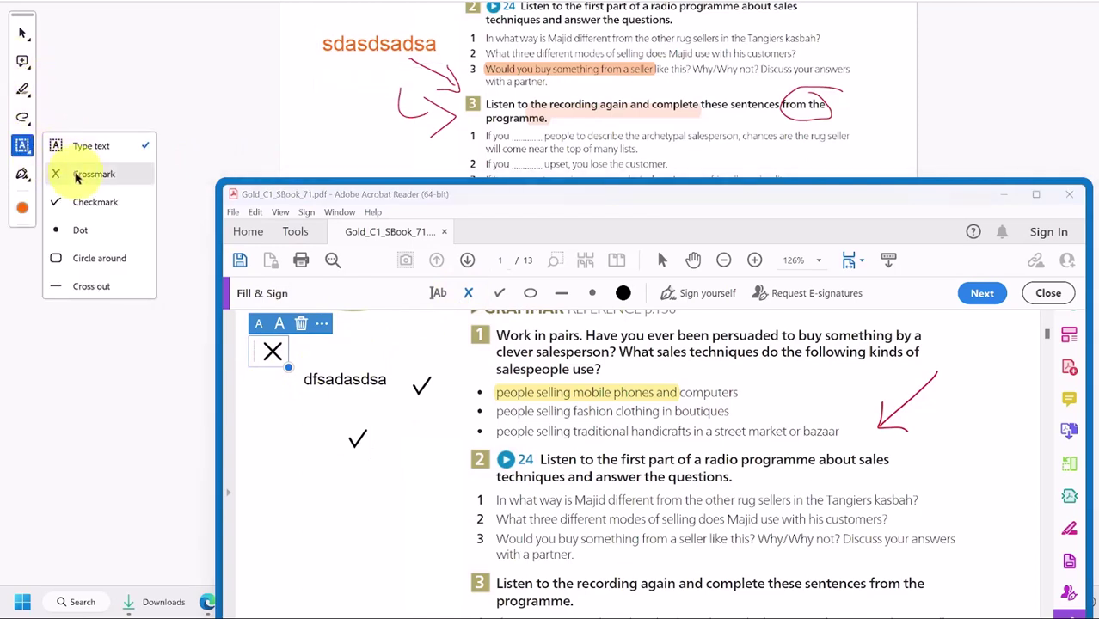
click(73, 172)
click(318, 97)
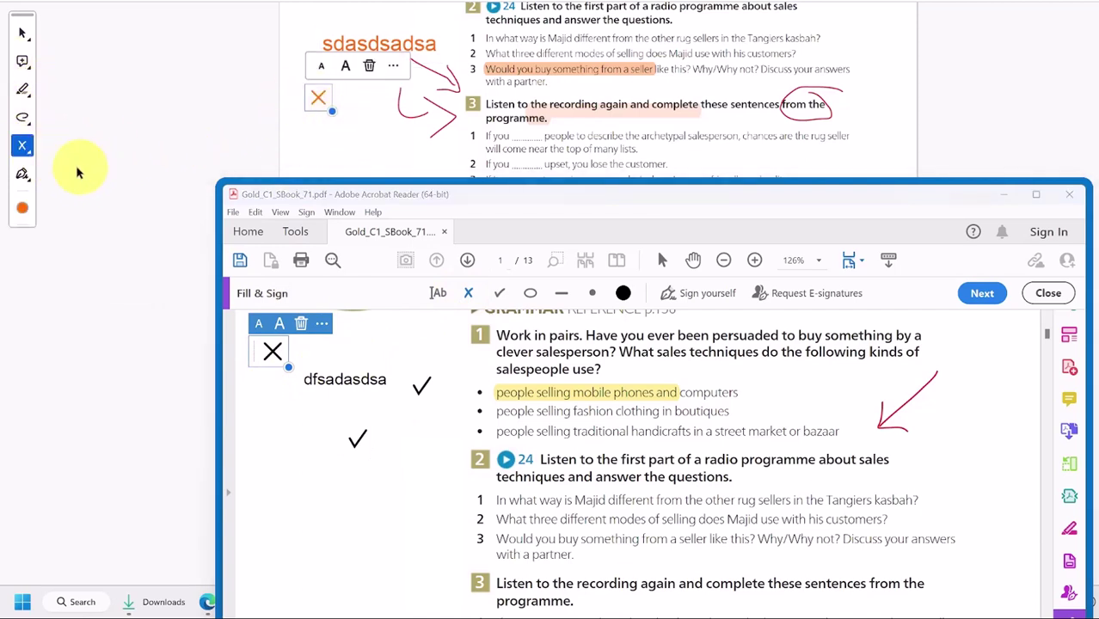
click(22, 145)
click(73, 201)
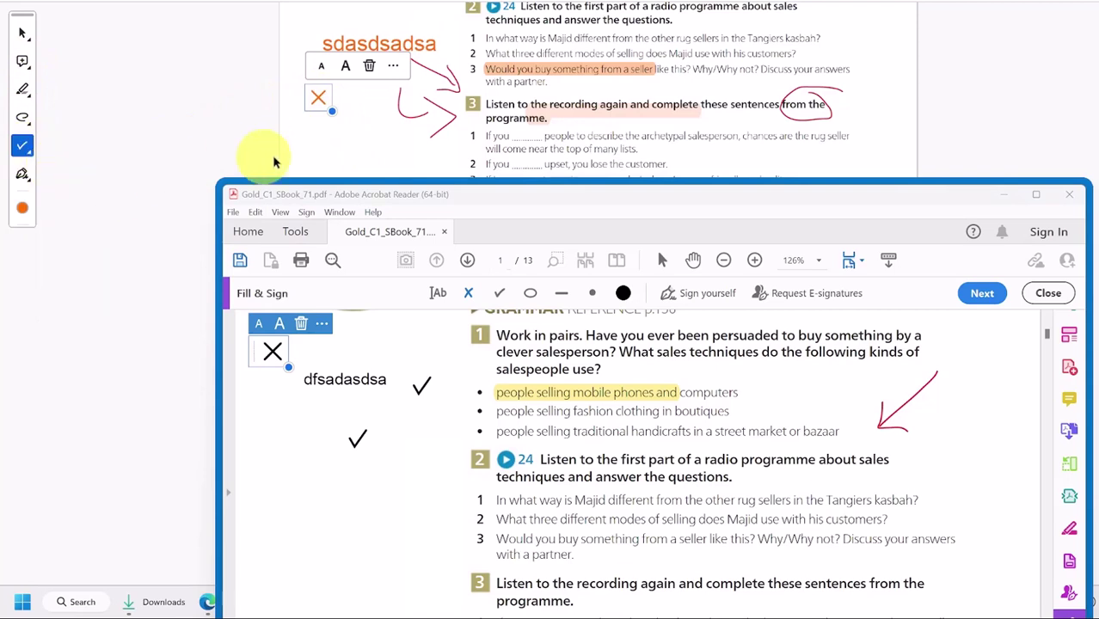
click(368, 133)
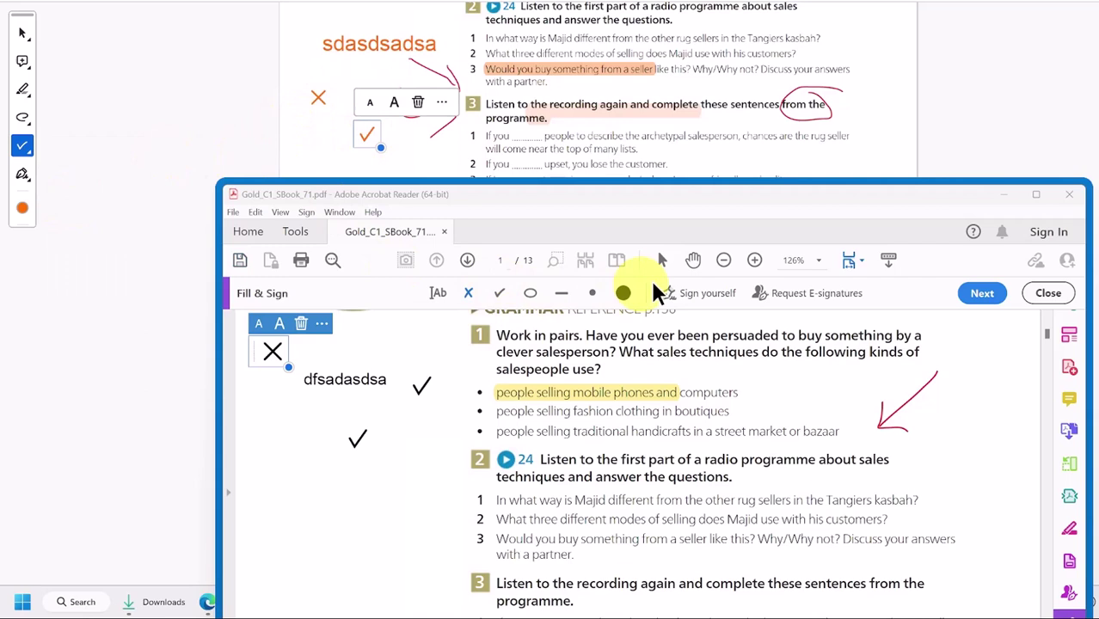
Switch from Fill & Sign to the Comment tools with the comments list hidden.
click(1042, 293)
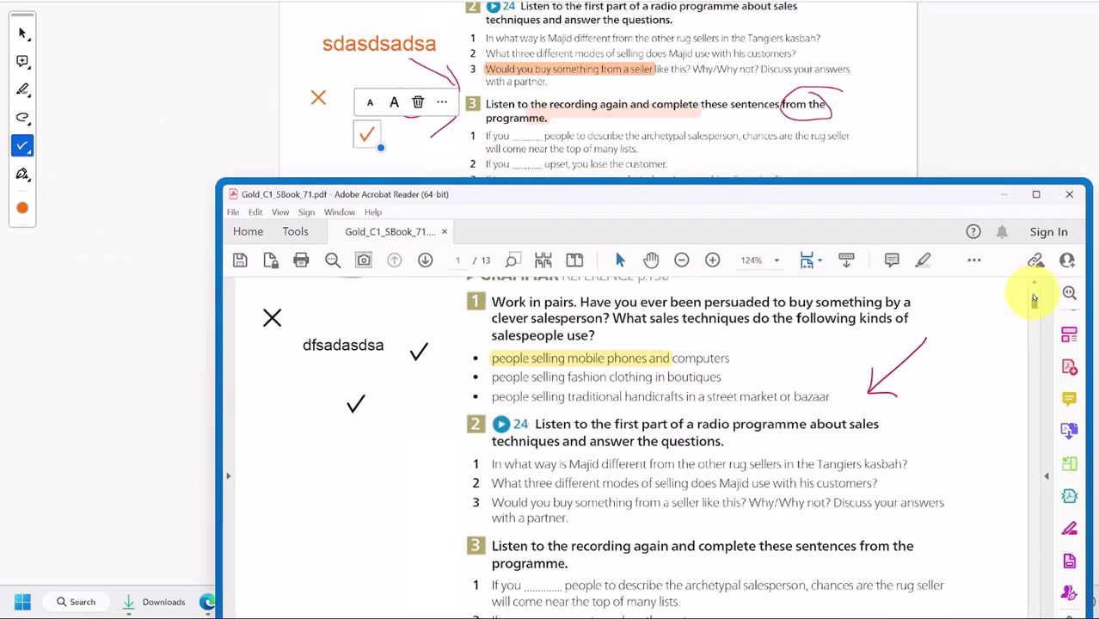
click(1070, 401)
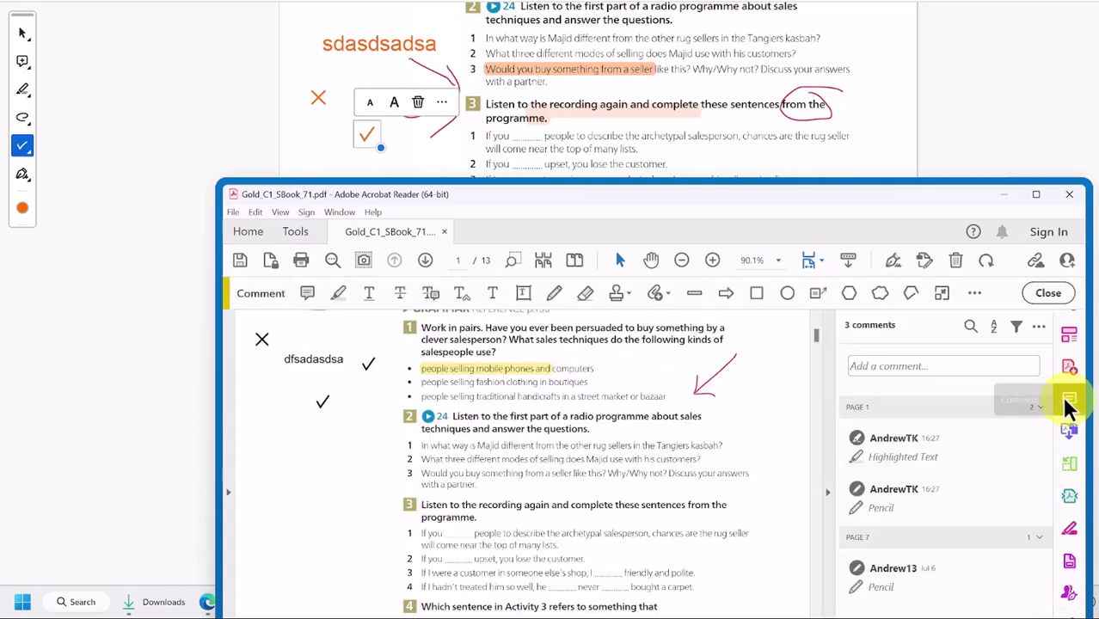
click(824, 492)
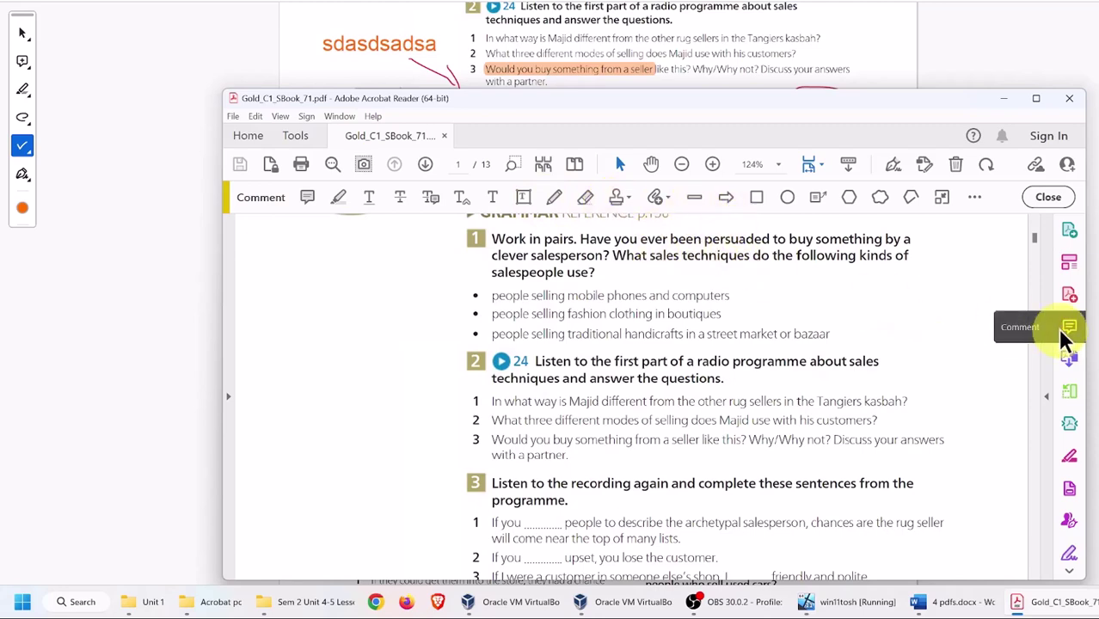
click(1065, 328)
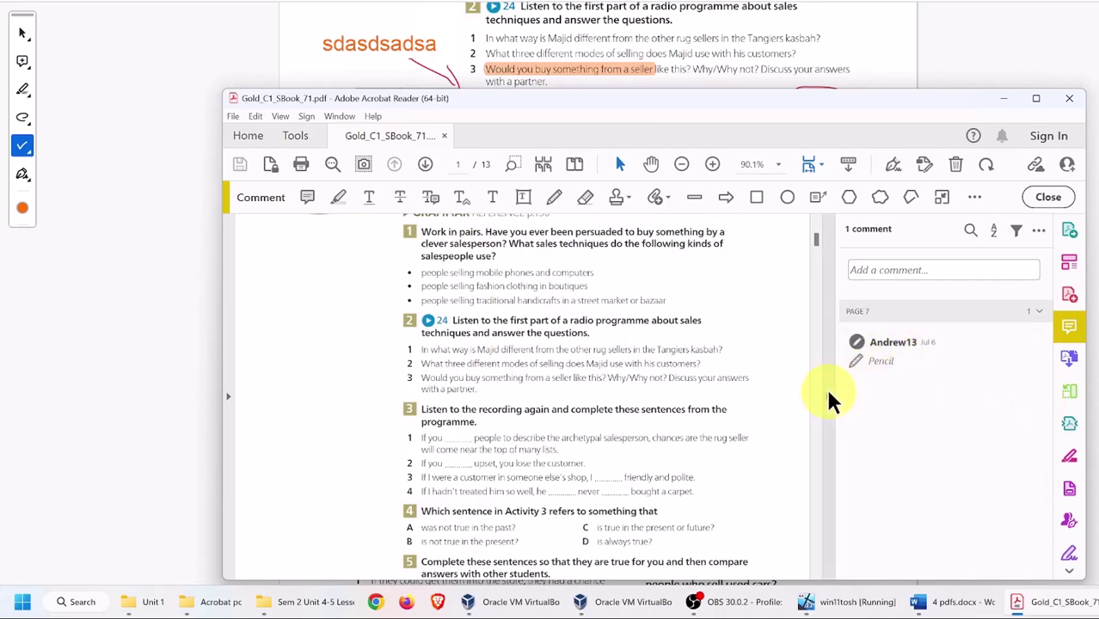
click(826, 398)
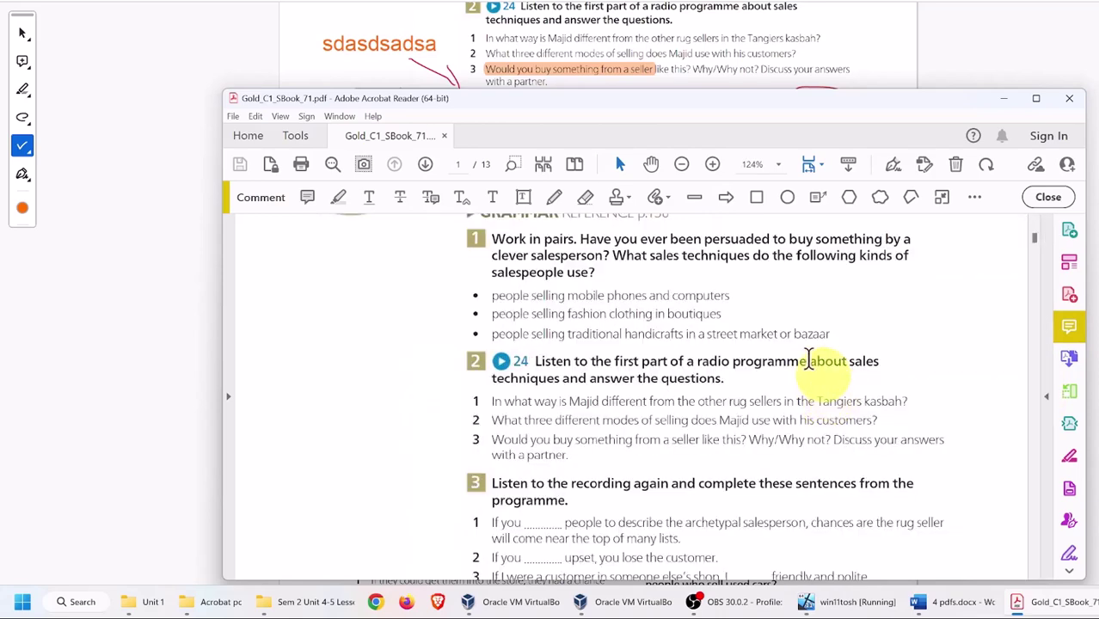
Add 24 pt Helvetica text comment 'fdsfdsfsdf' in the left margin.
click(492, 199)
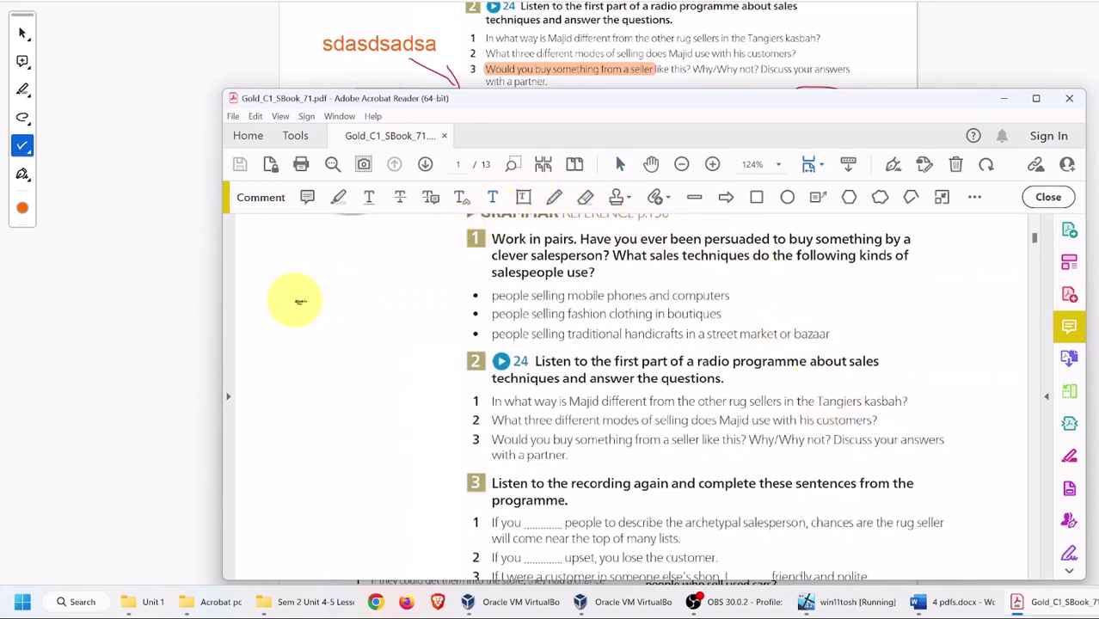
click(296, 303)
text(fdsfdsfsdf)
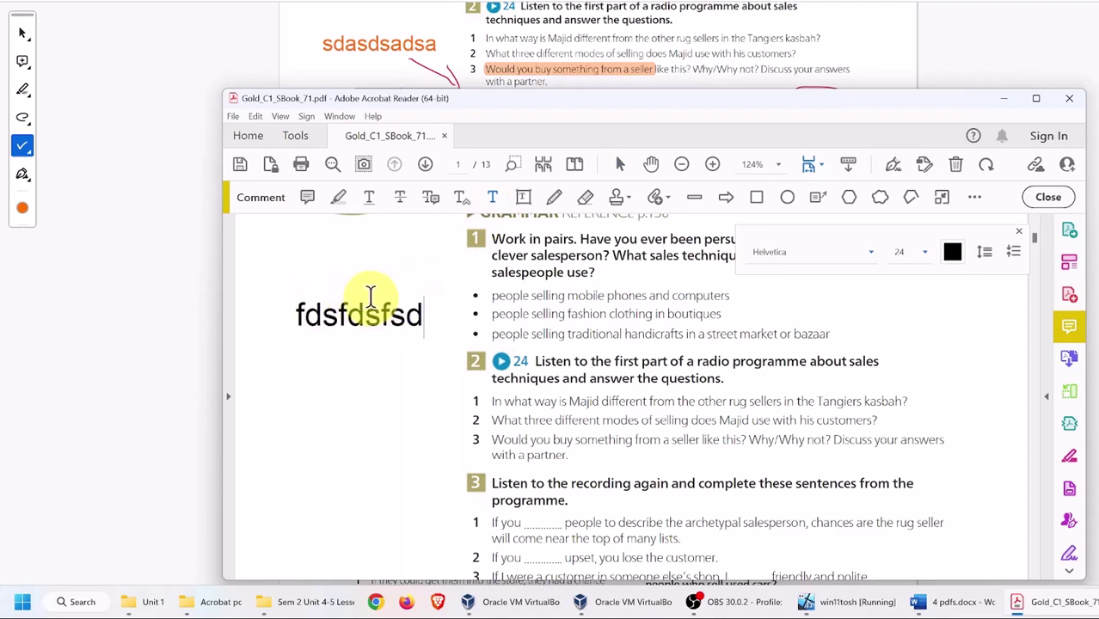
click(953, 254)
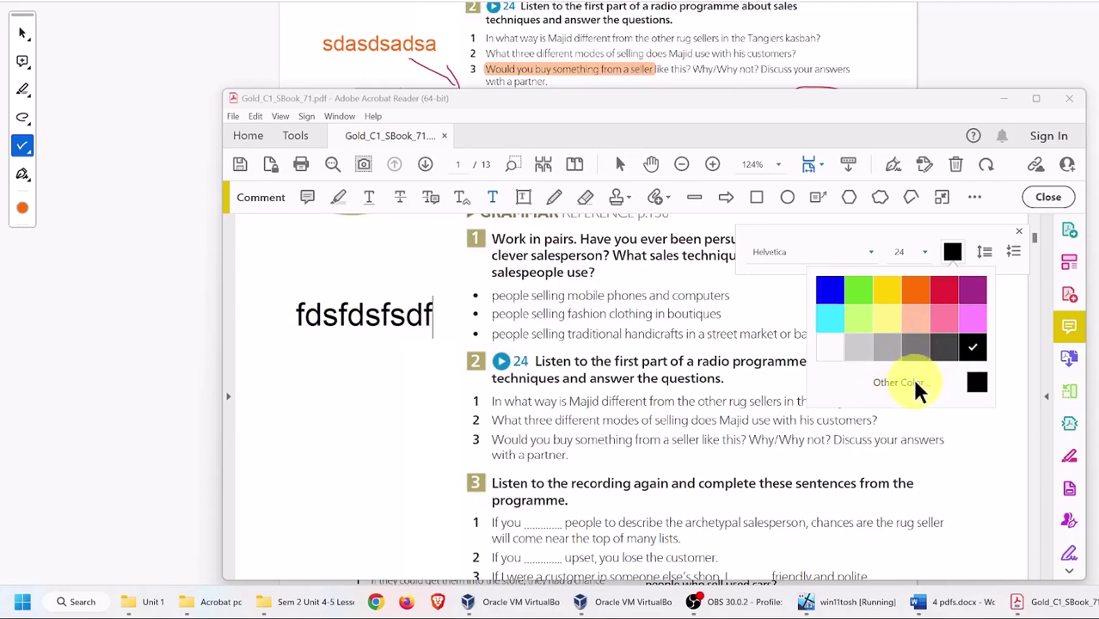
Recolour the 'fdsfdsfsdf' margin text light blue using the custom colour spectrum.
click(965, 384)
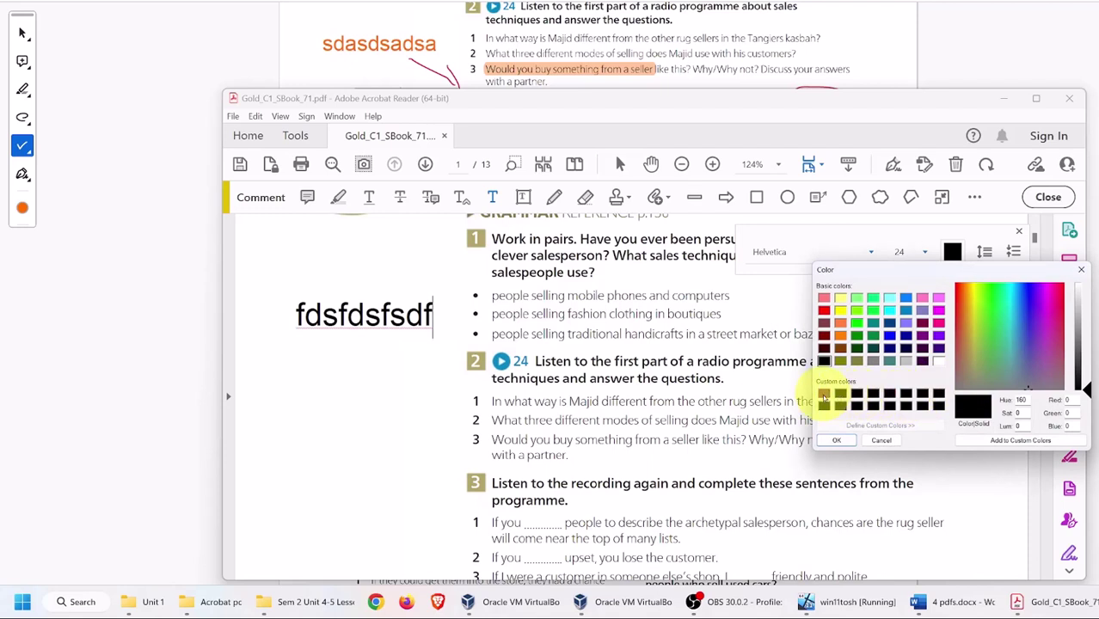
drag(1019, 368, 1051, 350)
click(1082, 336)
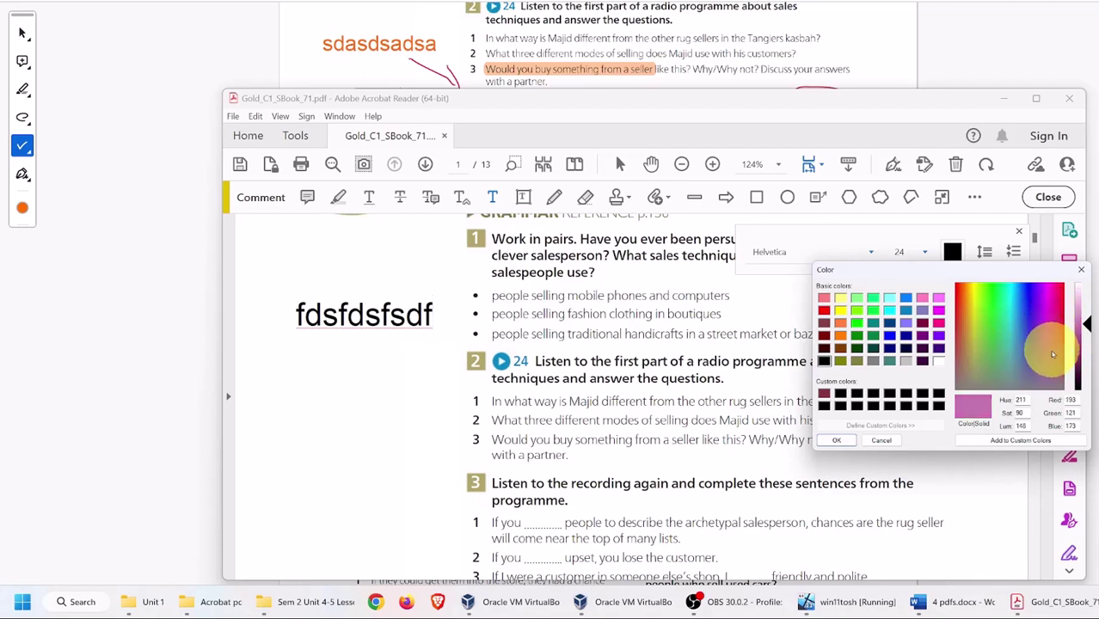
drag(1015, 270, 738, 258)
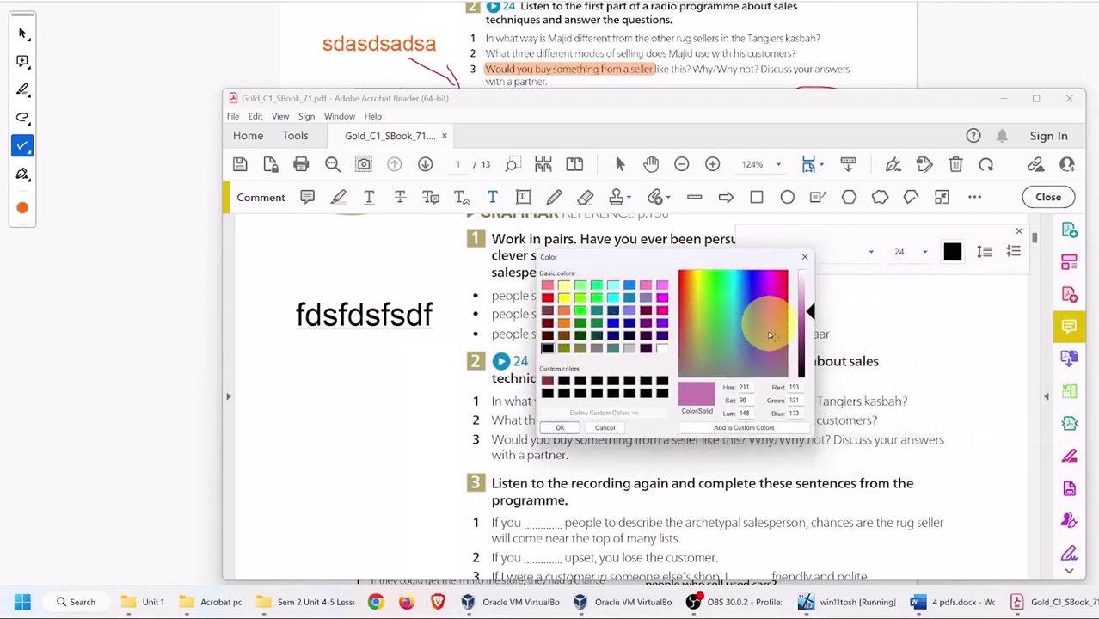
drag(776, 338, 742, 318)
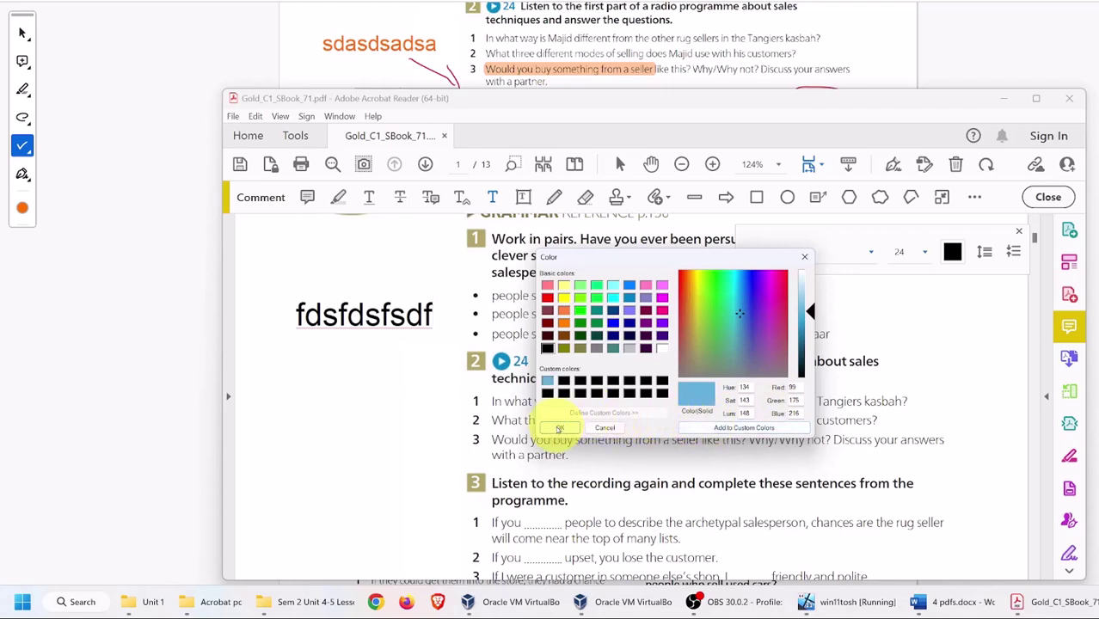
click(559, 428)
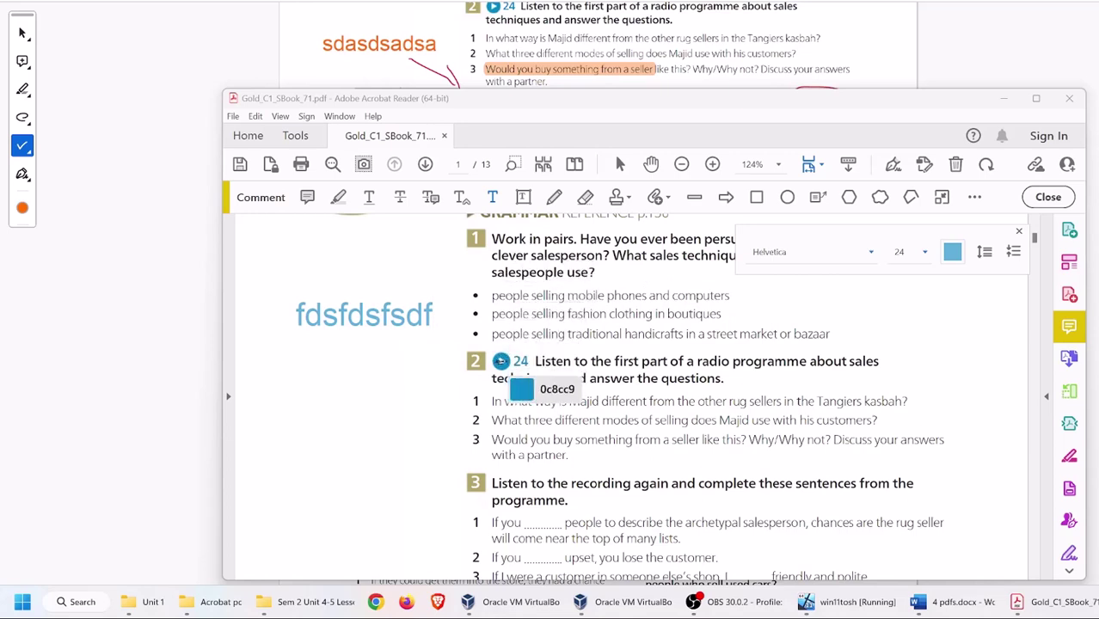
Sample the audio icon's blue (HEX 138cb5) and apply custom colour RGB 19, 140, 181 to 'fdsfdsfsdf'.
click(502, 361)
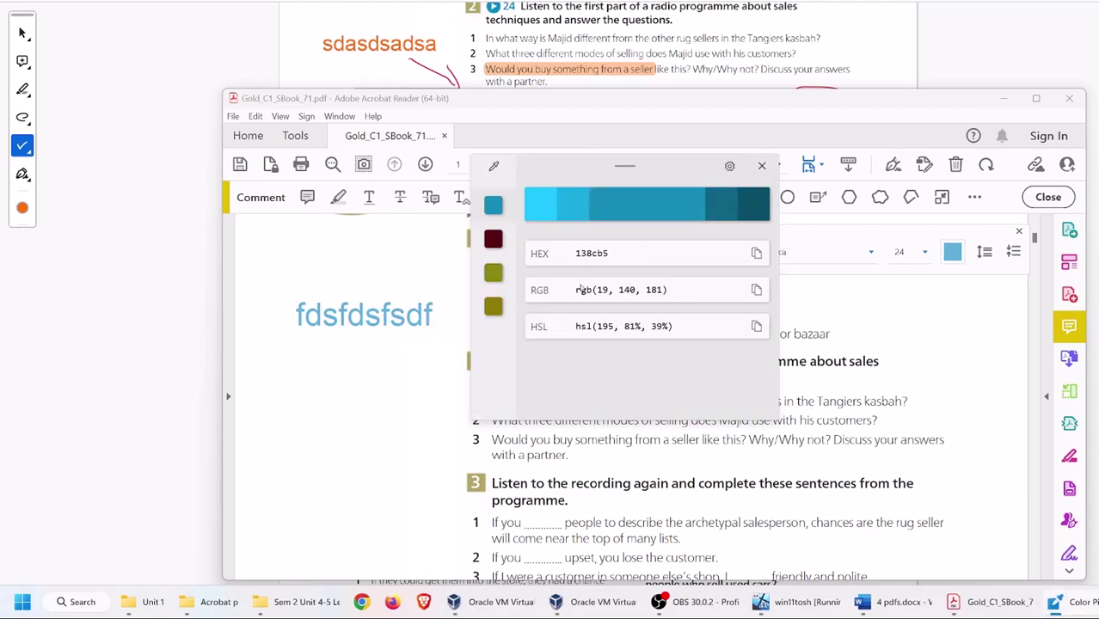
drag(664, 289, 600, 290)
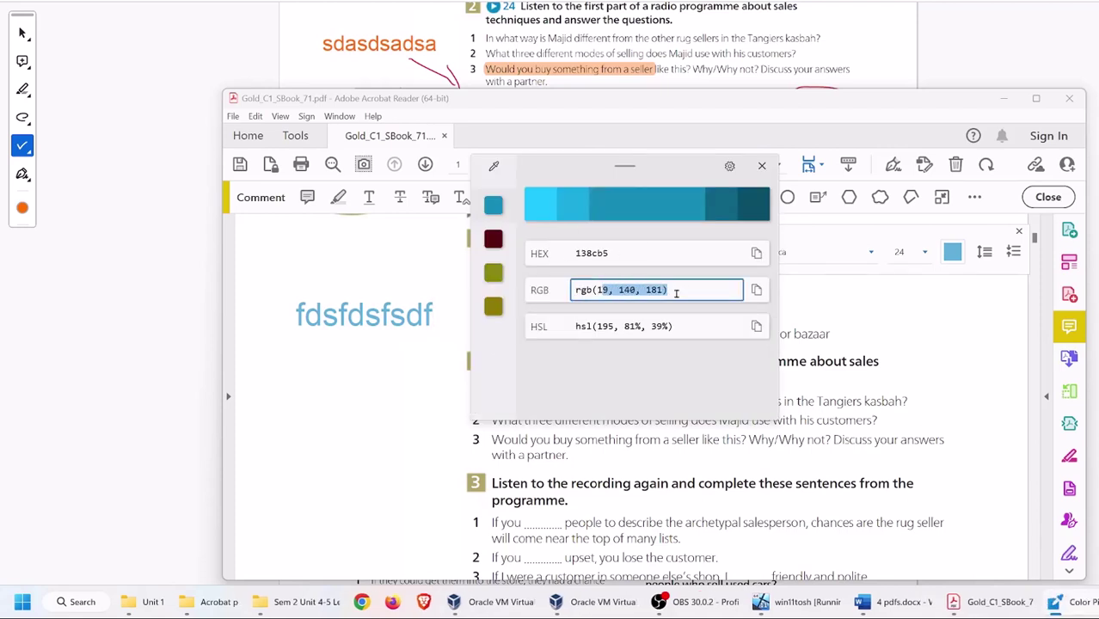
click(955, 258)
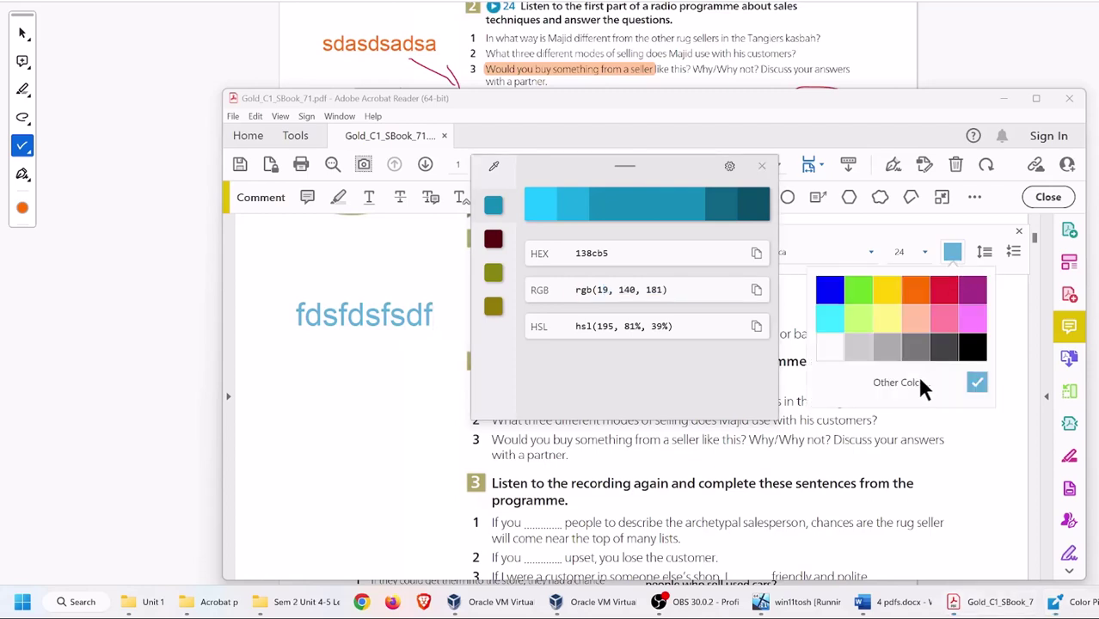
click(900, 382)
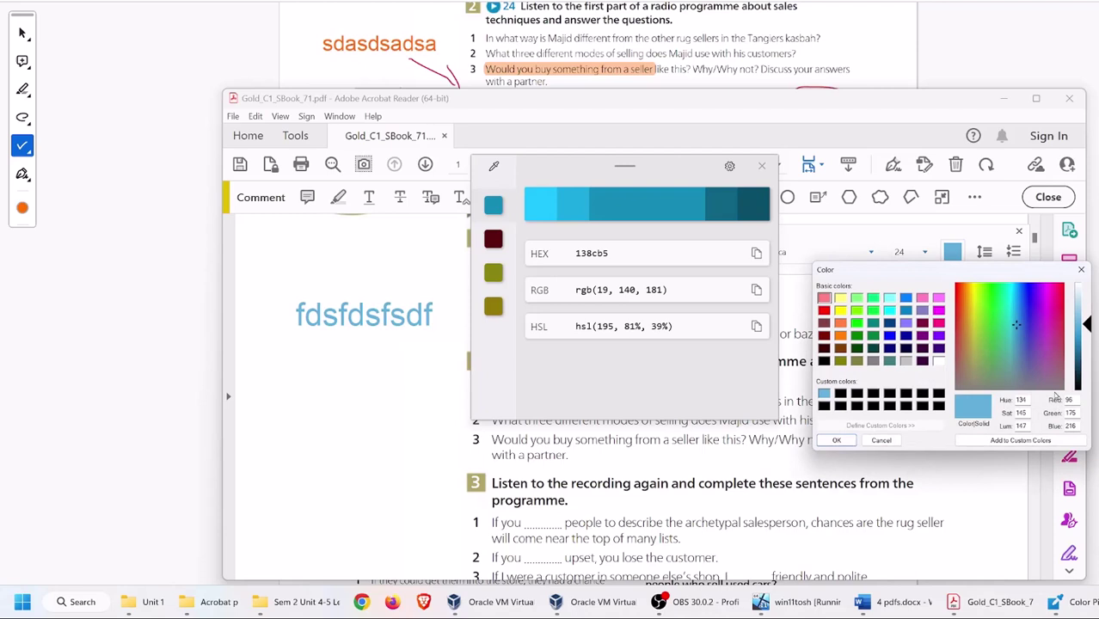
text(19, )
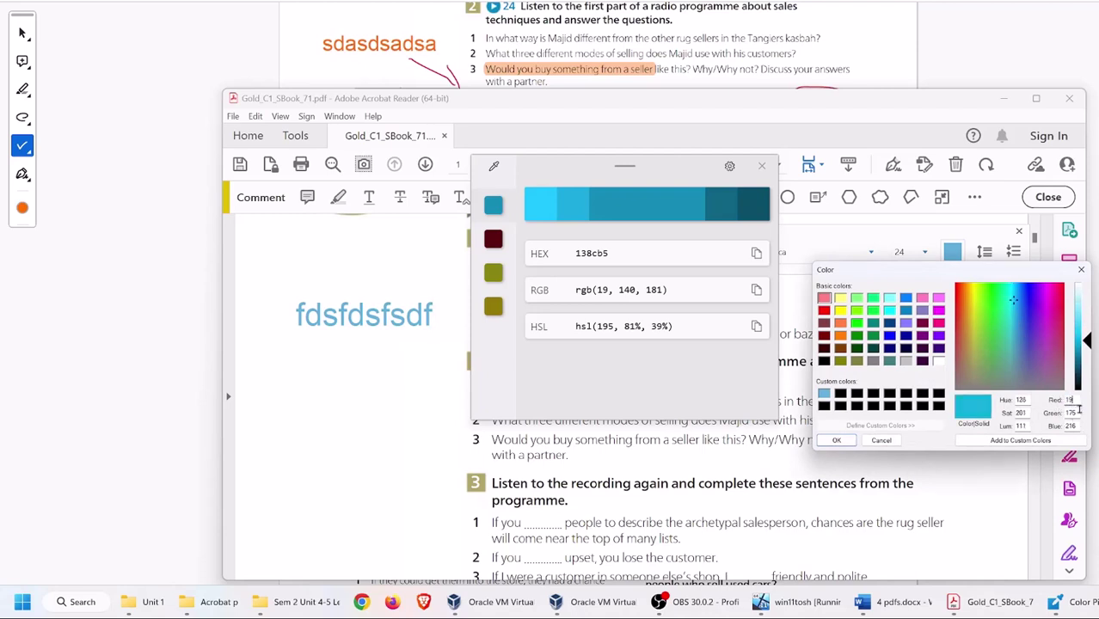
text(14)
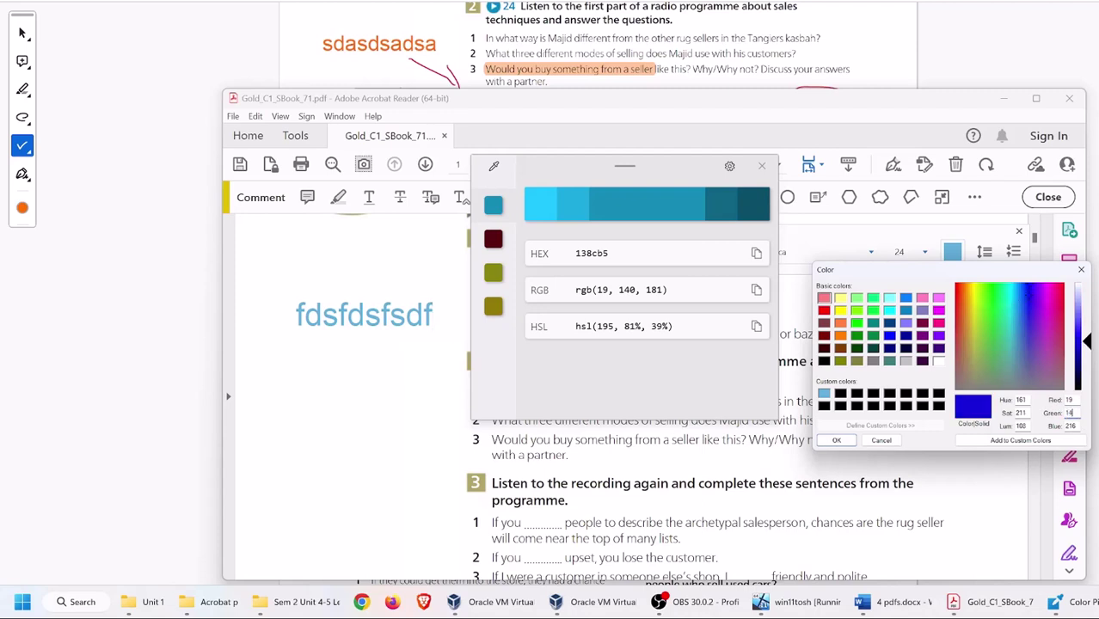
text(0, )
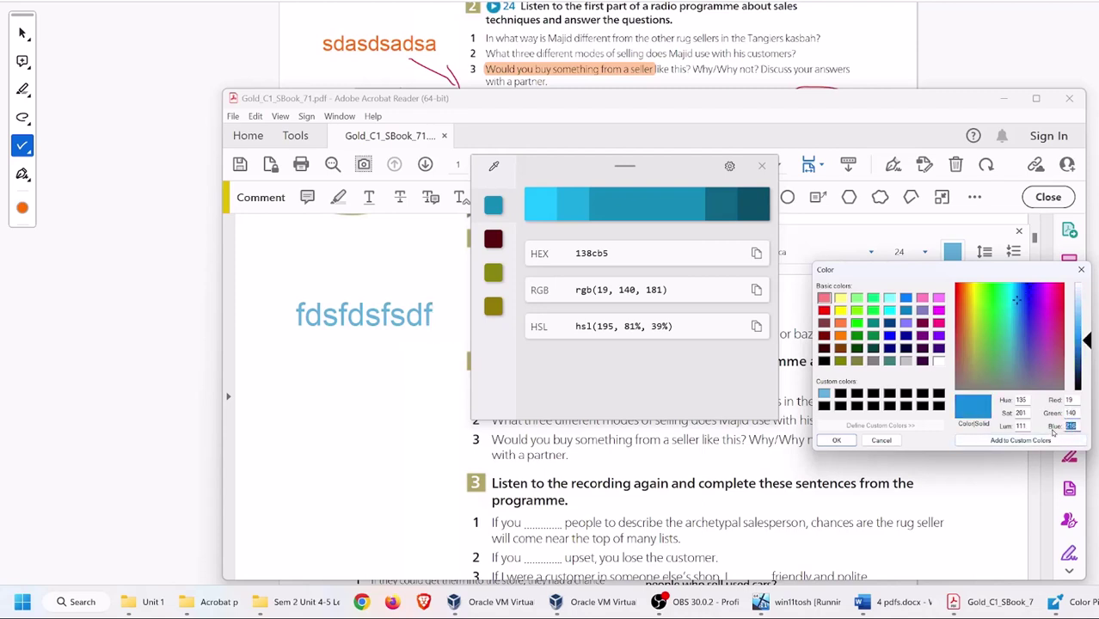
text(181)
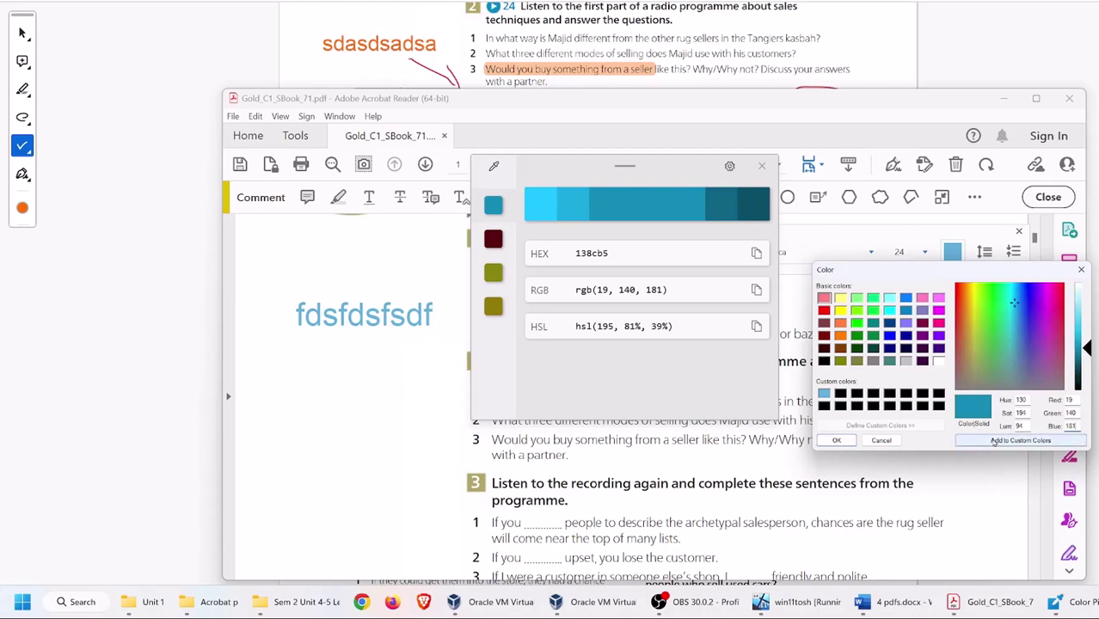
click(1021, 441)
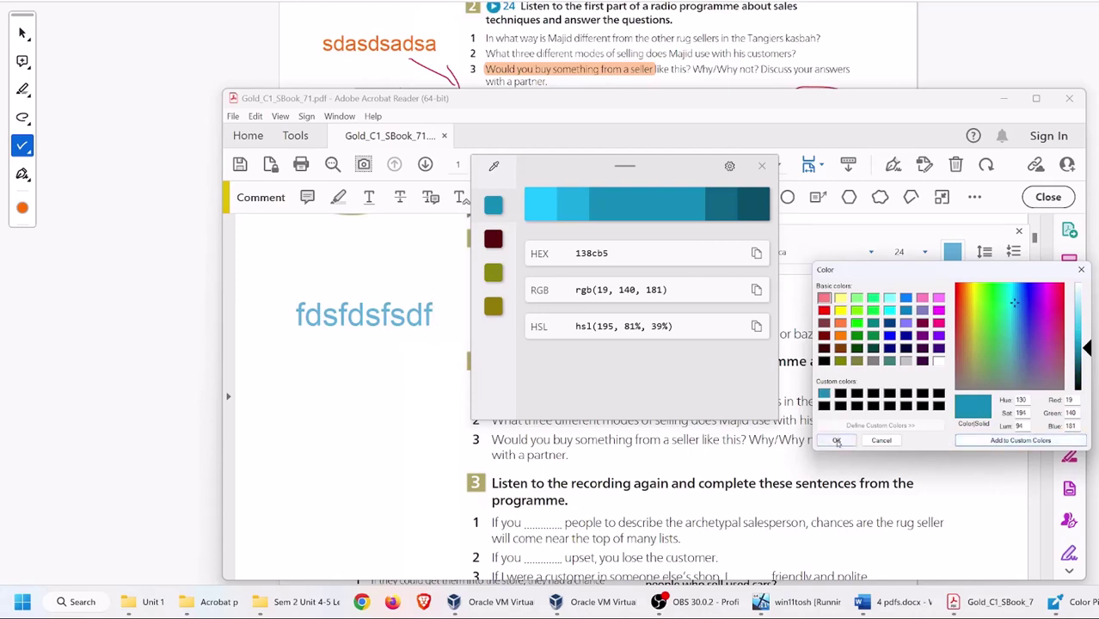
click(837, 440)
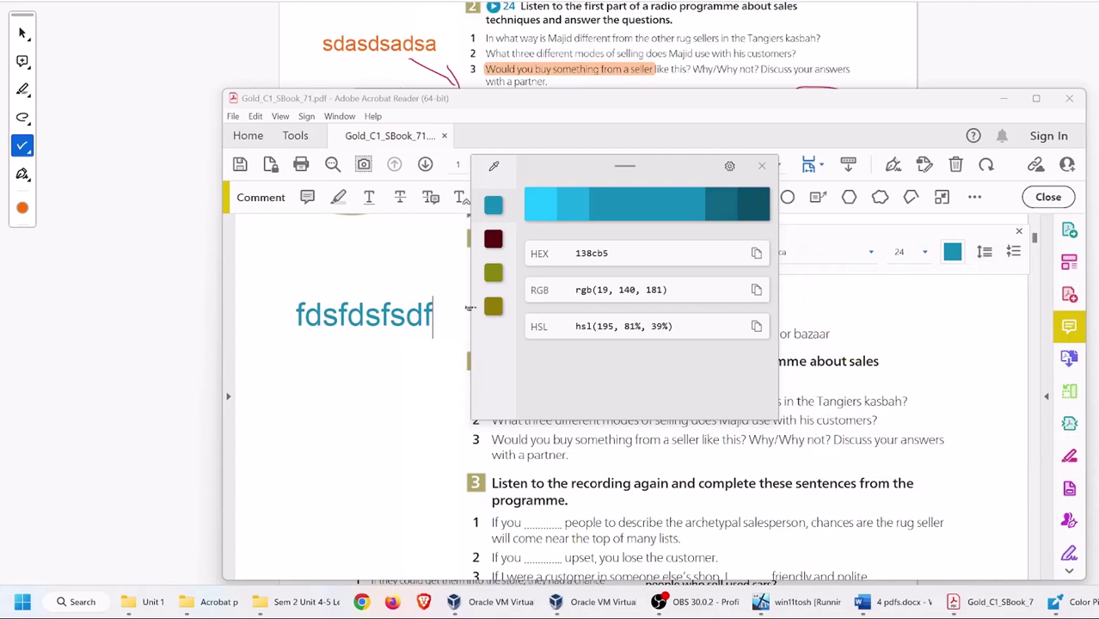
Move 'fdsfdsfsdf' beside activity 2, add blue text 'zzcszzs' in the margin, and return to the page top.
click(762, 166)
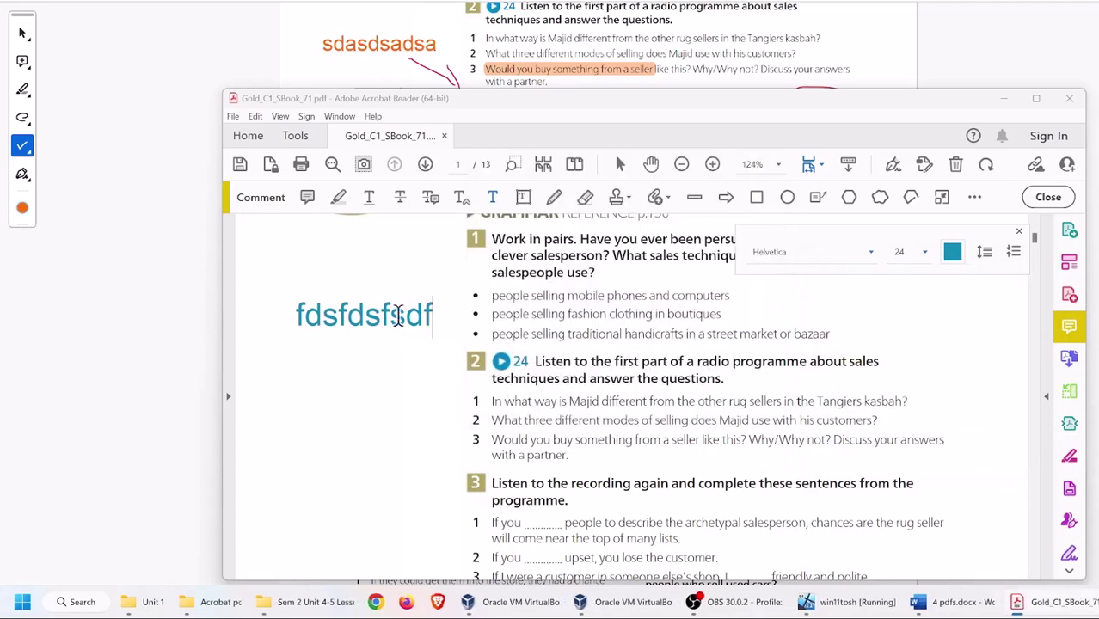
drag(403, 320, 477, 358)
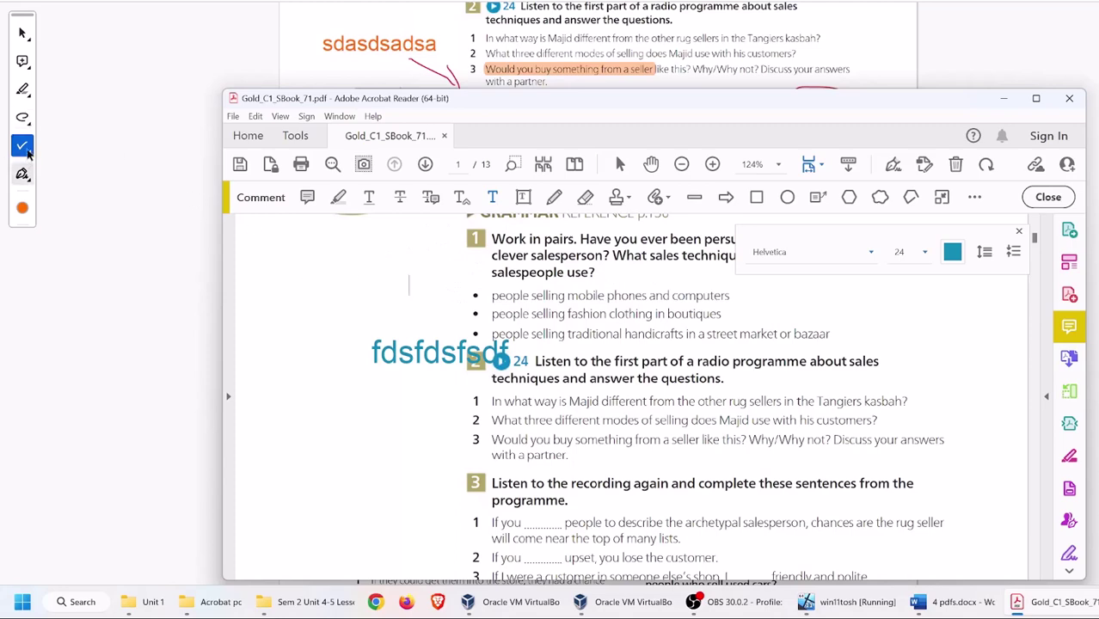
click(23, 148)
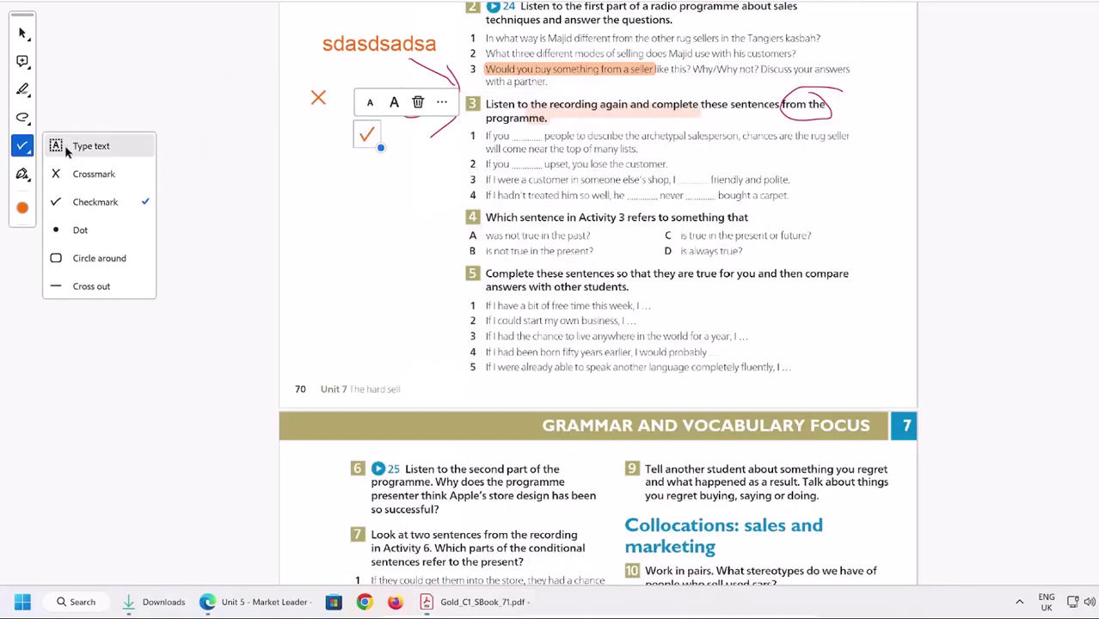
click(57, 144)
click(307, 190)
text(zzcszzs)
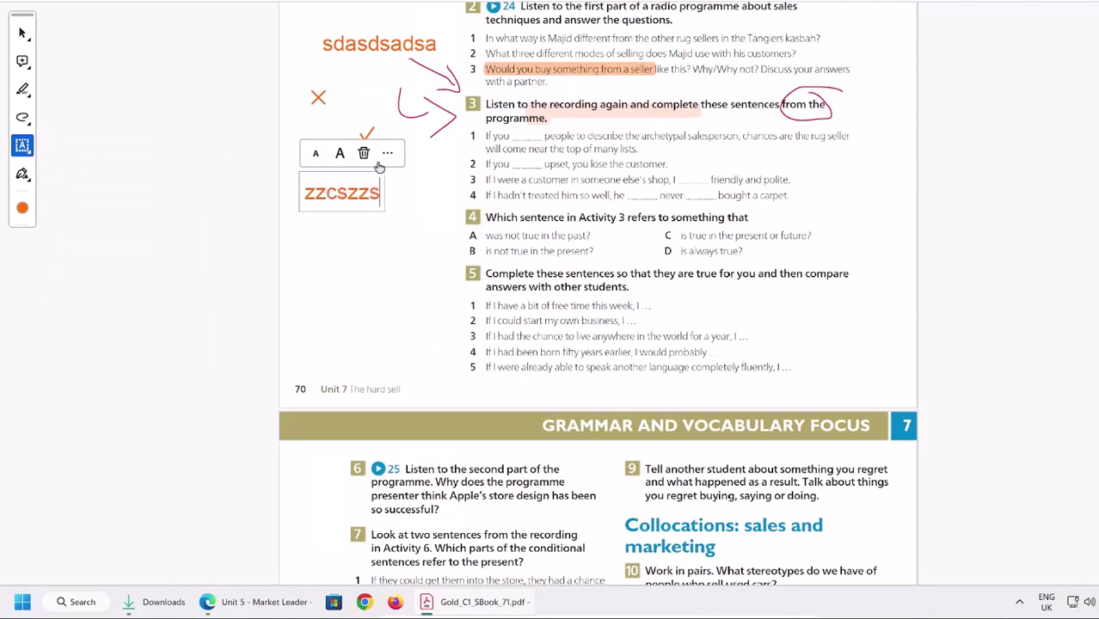
click(31, 214)
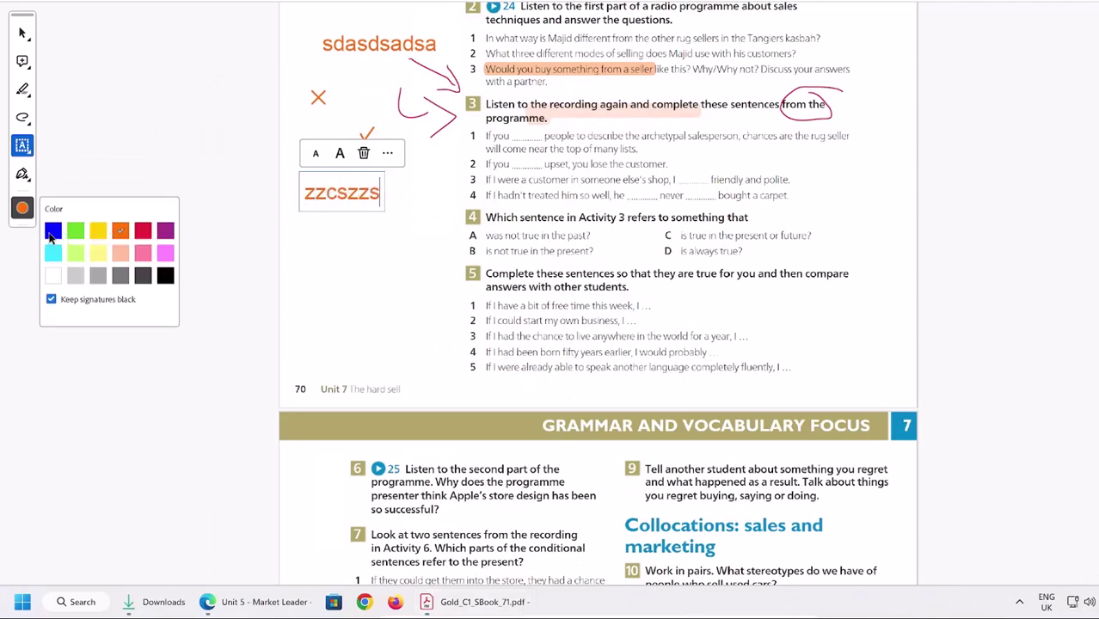
click(51, 232)
click(353, 243)
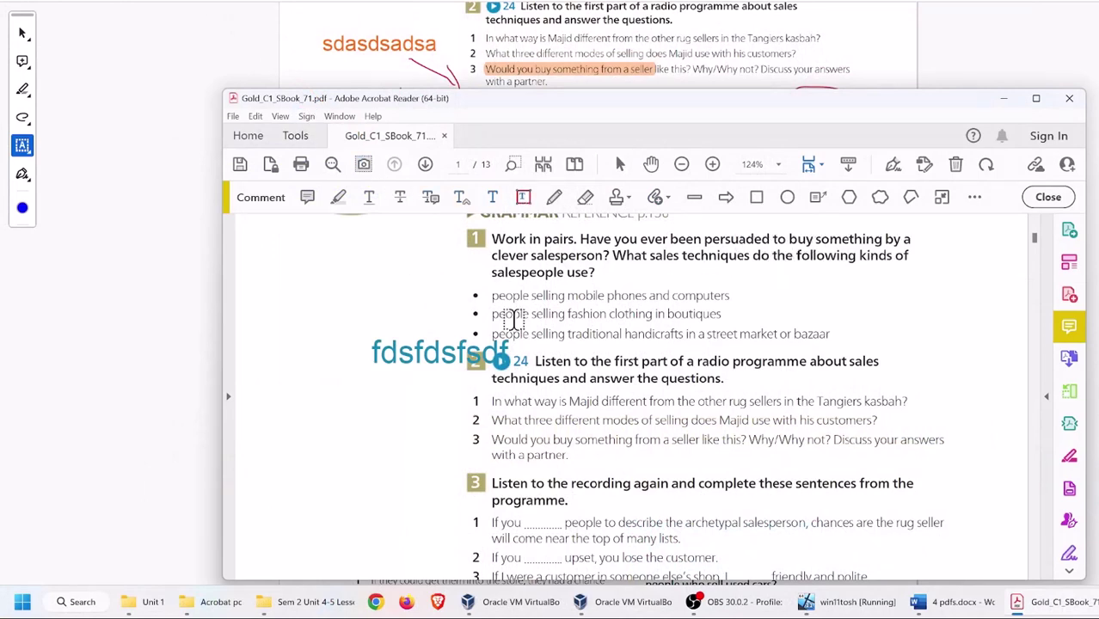
scroll(527, 361, up, 4)
scroll(526, 362, up, 4)
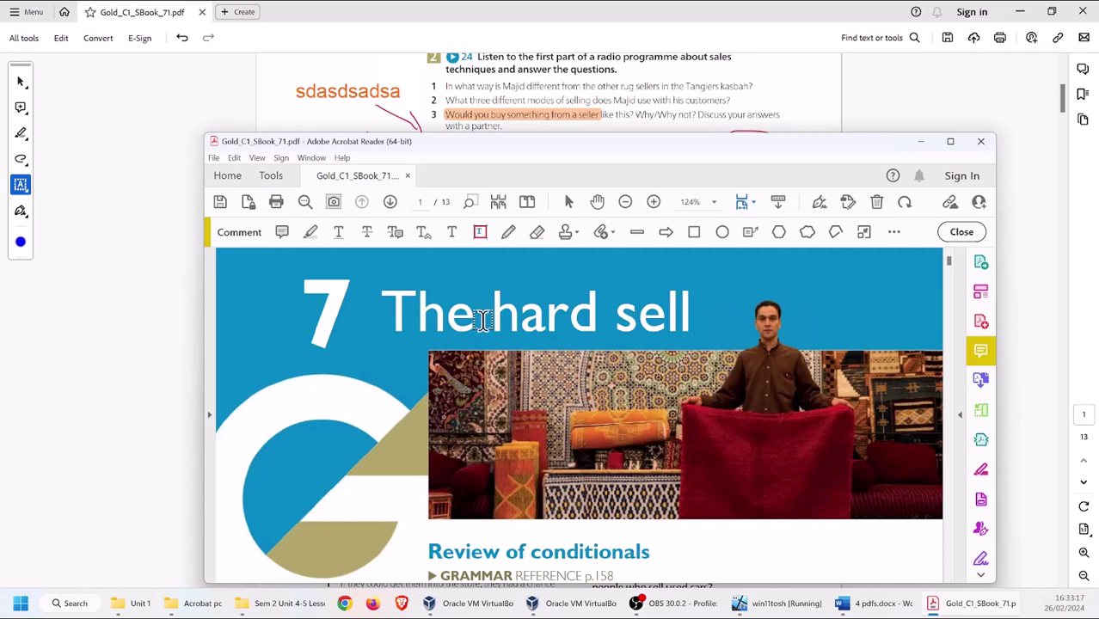
click(576, 233)
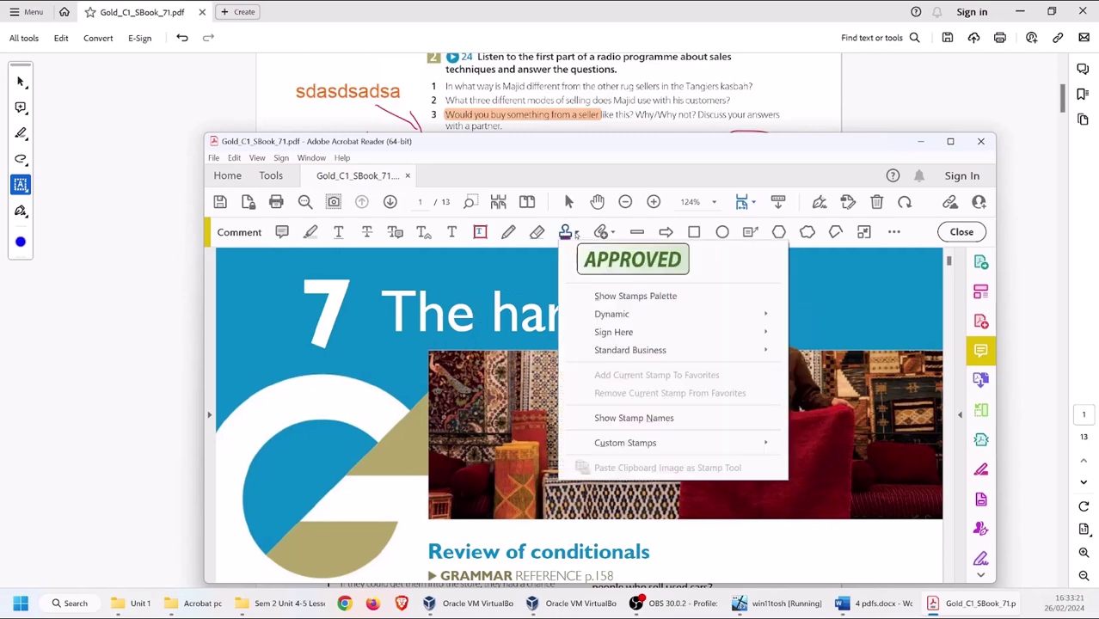
click(577, 235)
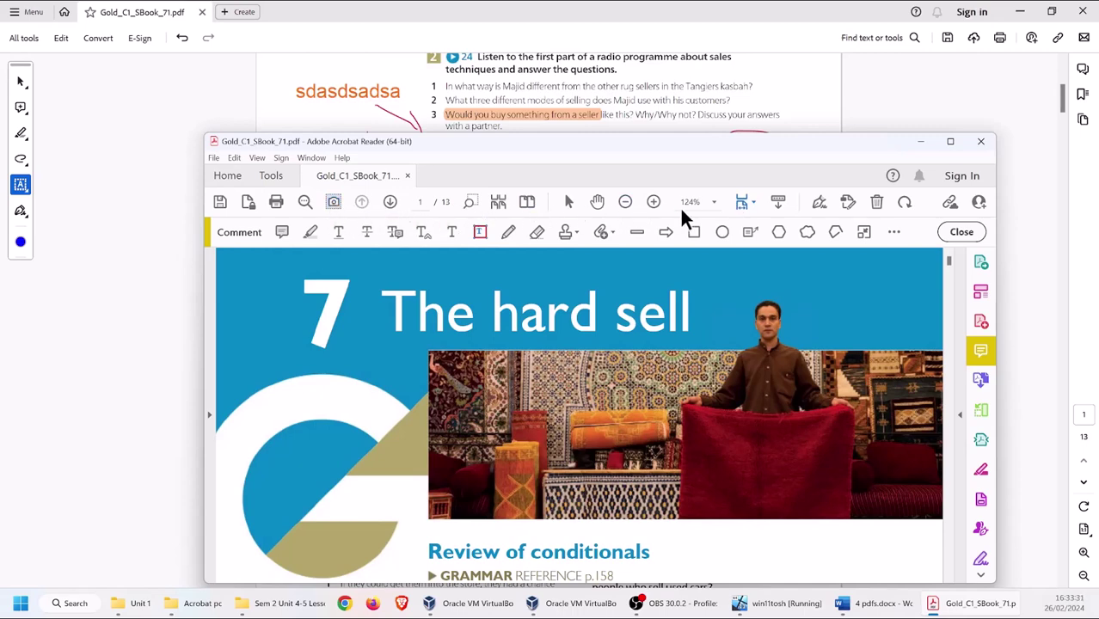
right_click(913, 205)
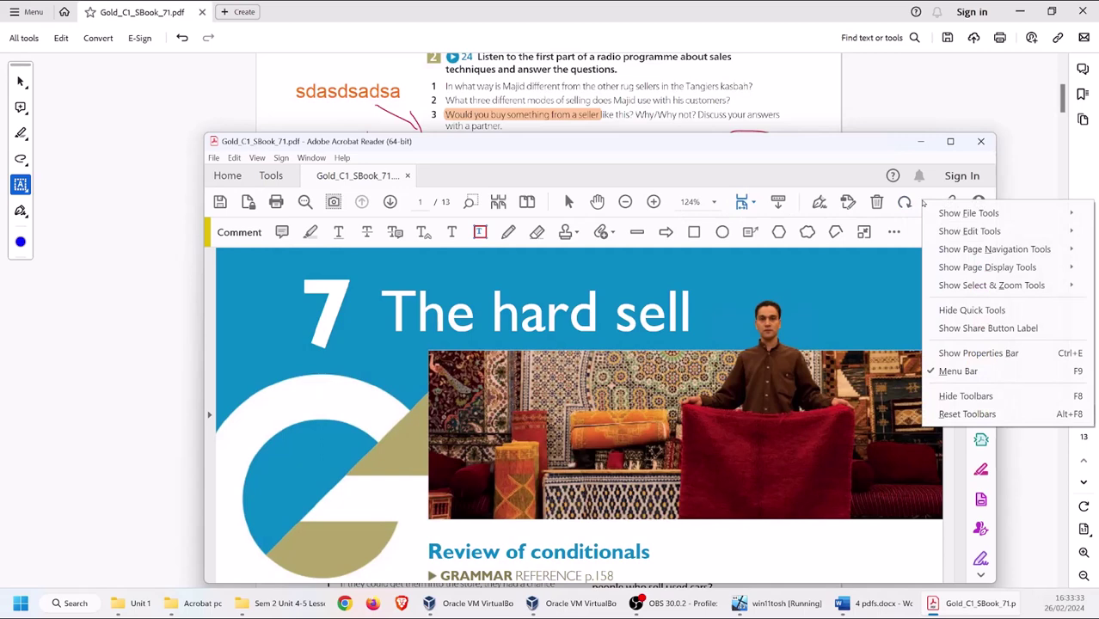
mouse_move(933, 214)
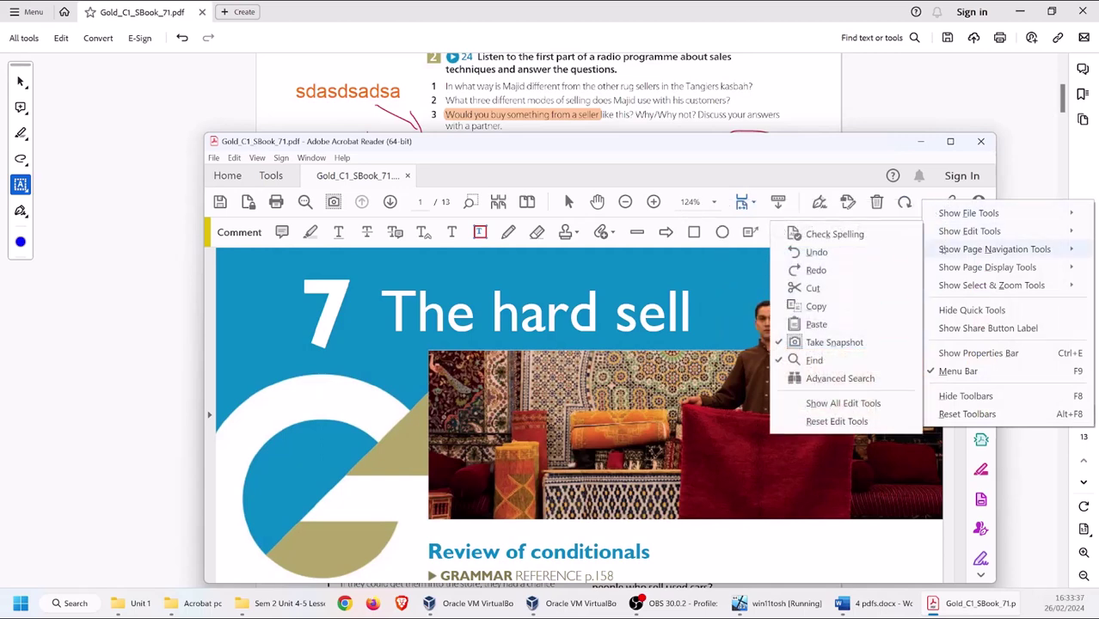
mouse_move(947, 249)
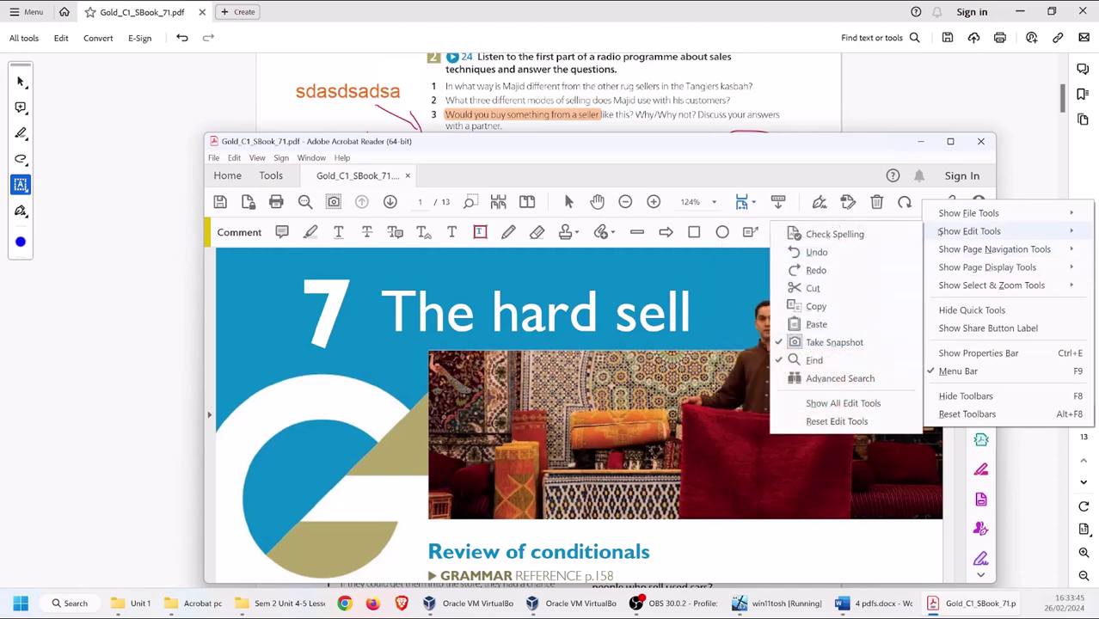
key(Escape)
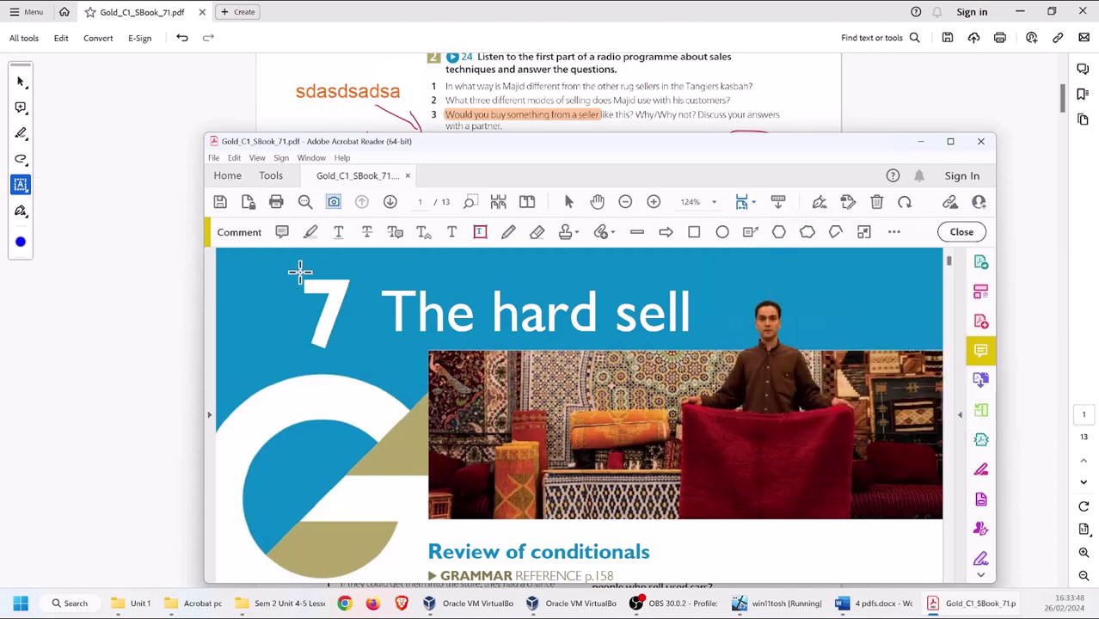
Snapshot the '7 The hard sell' heading and stamp the copied image onto the page.
drag(298, 275, 699, 351)
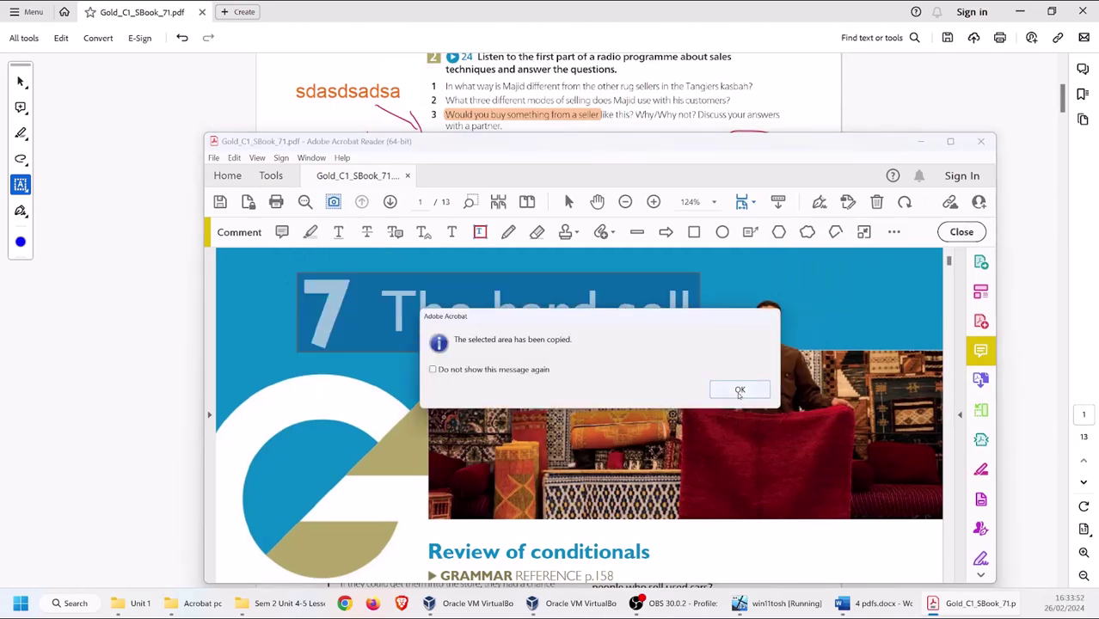
click(739, 391)
click(568, 234)
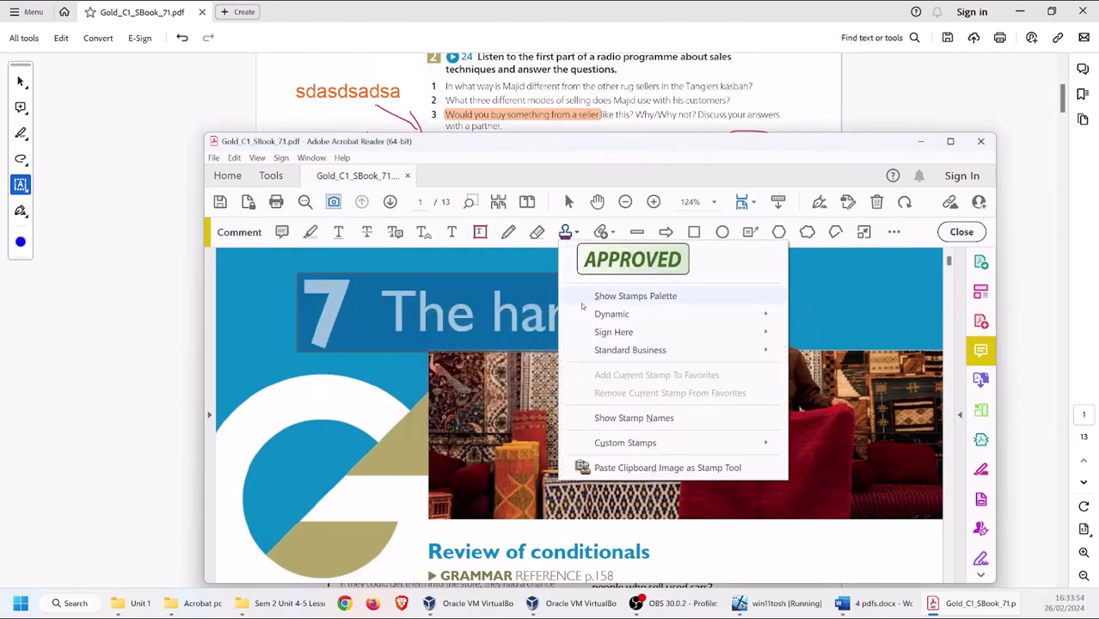
click(619, 468)
click(506, 332)
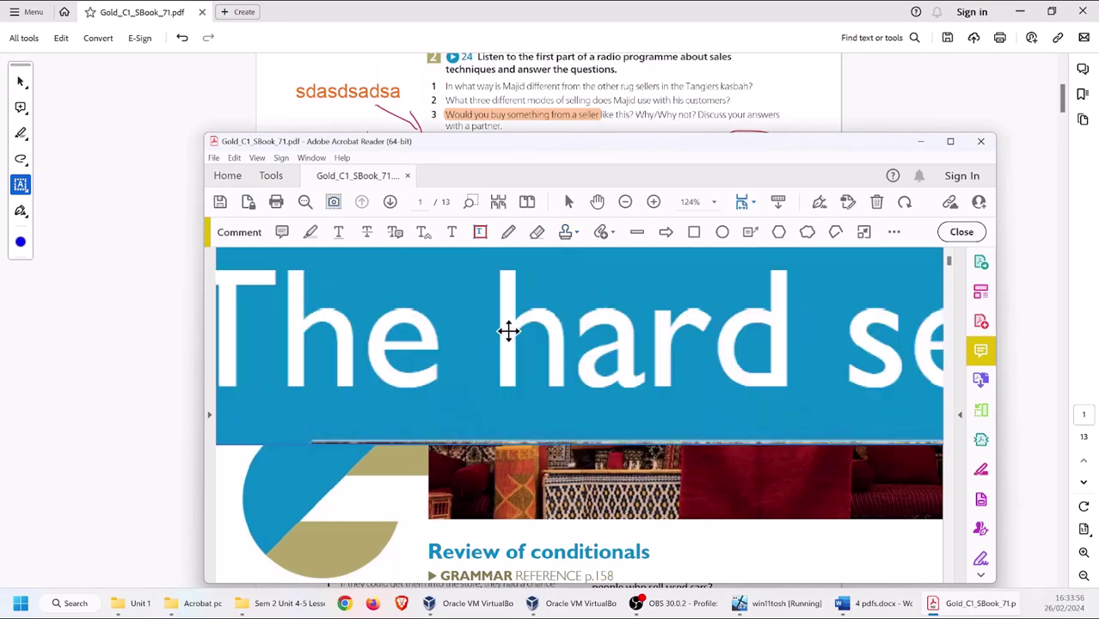
Shrink the stamped heading and place it on the rug photo's upper-left corner.
key(ctrl+minus)
key(ctrl+minus)
key(ctrl+minus)
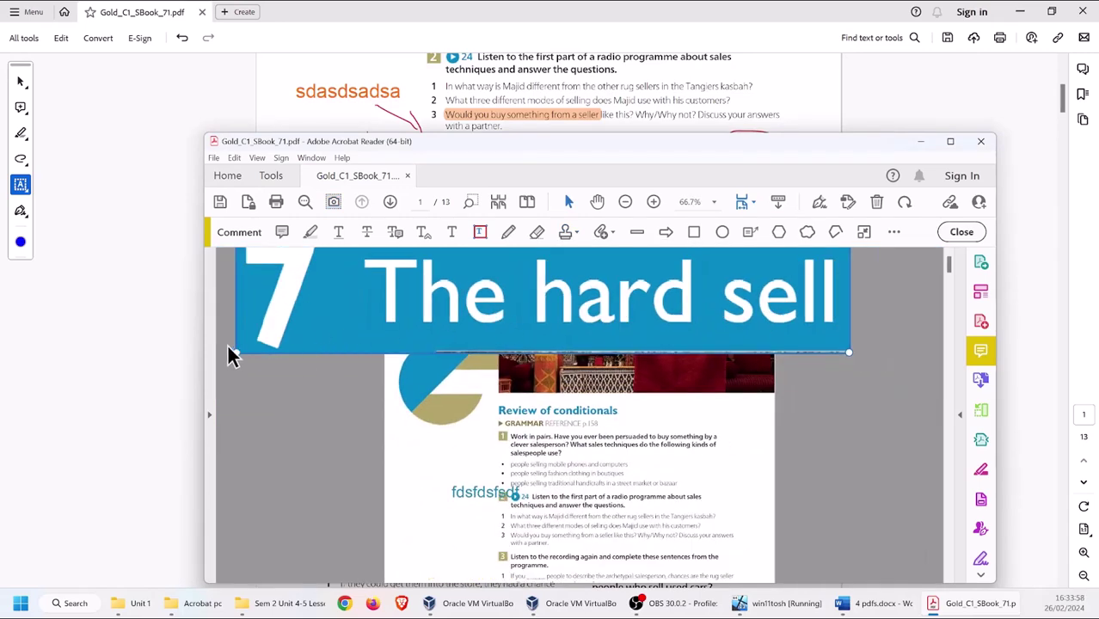
drag(232, 354, 560, 291)
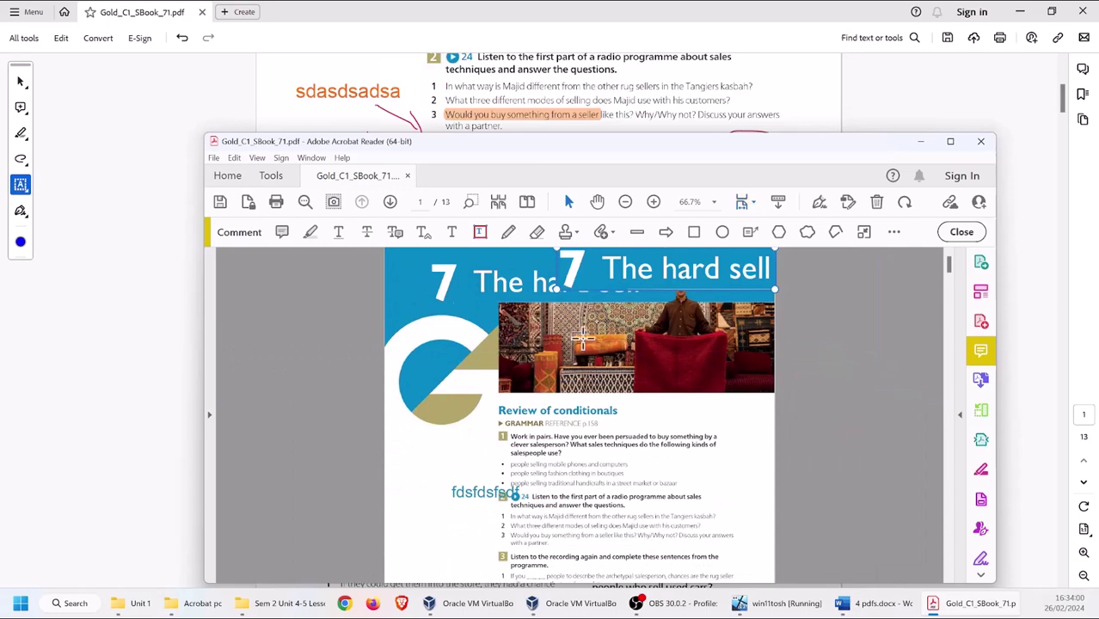
key(ctrl+plus)
key(ctrl+plus)
key(ctrl+plus)
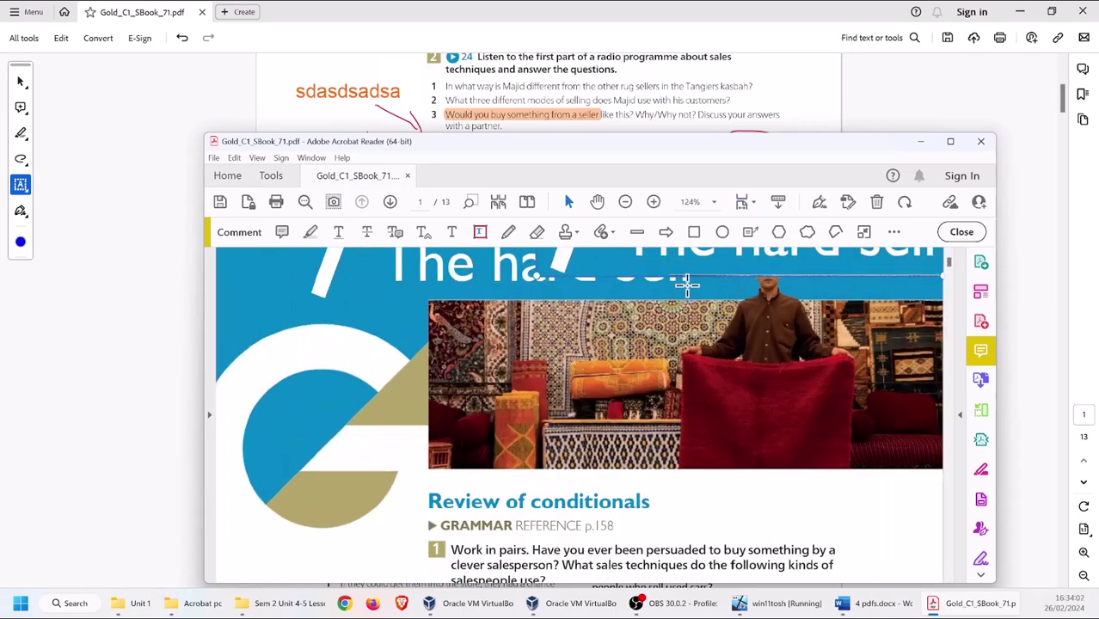
drag(686, 285, 457, 331)
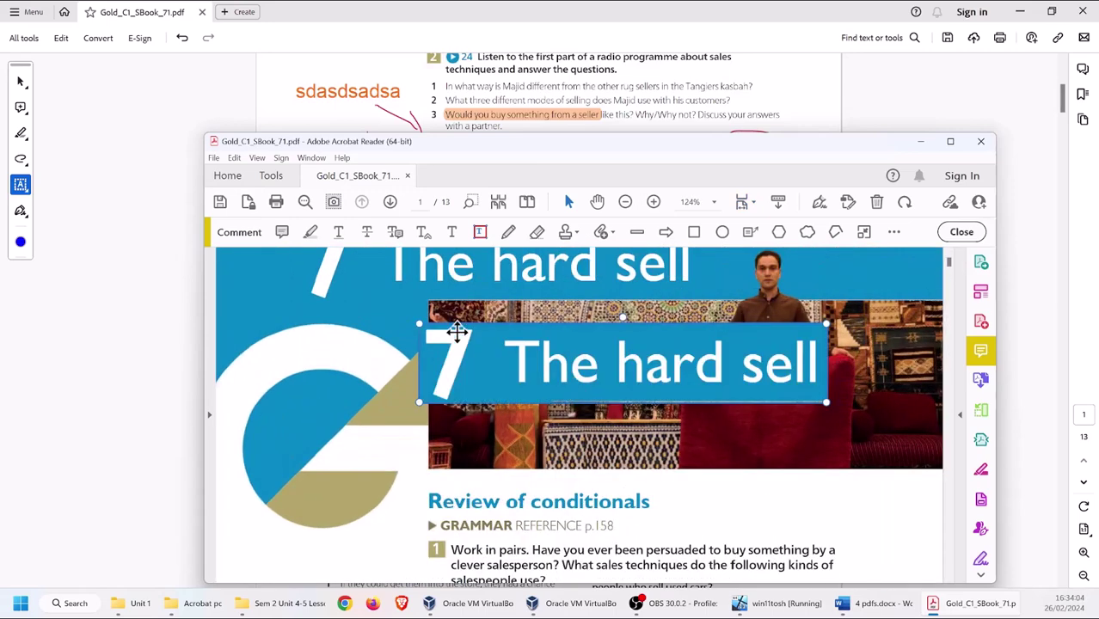
click(418, 319)
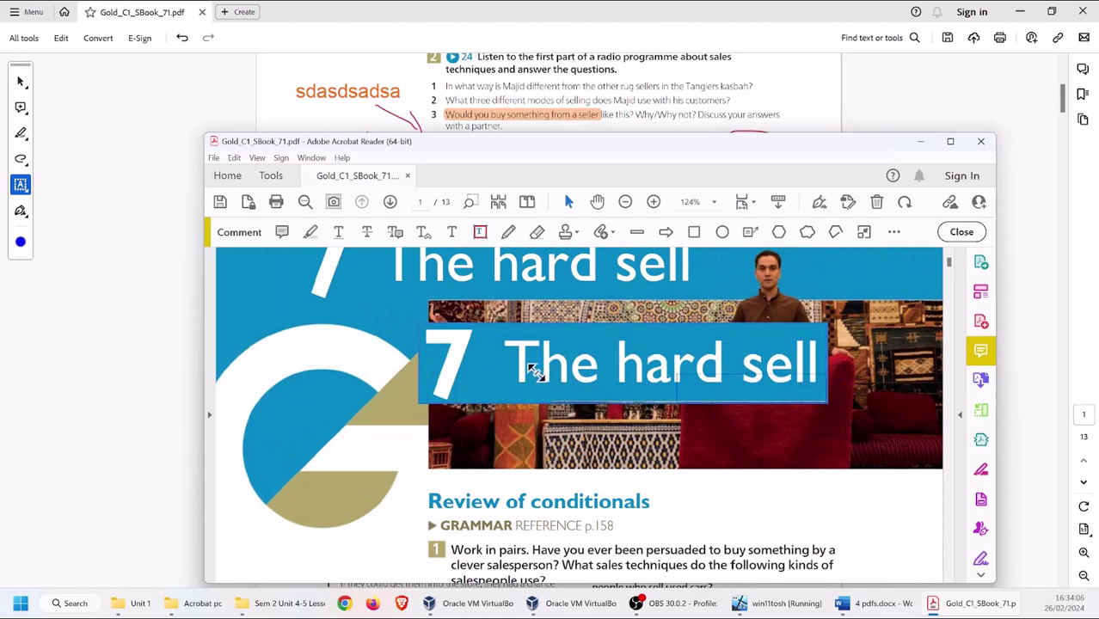
drag(533, 370, 619, 327)
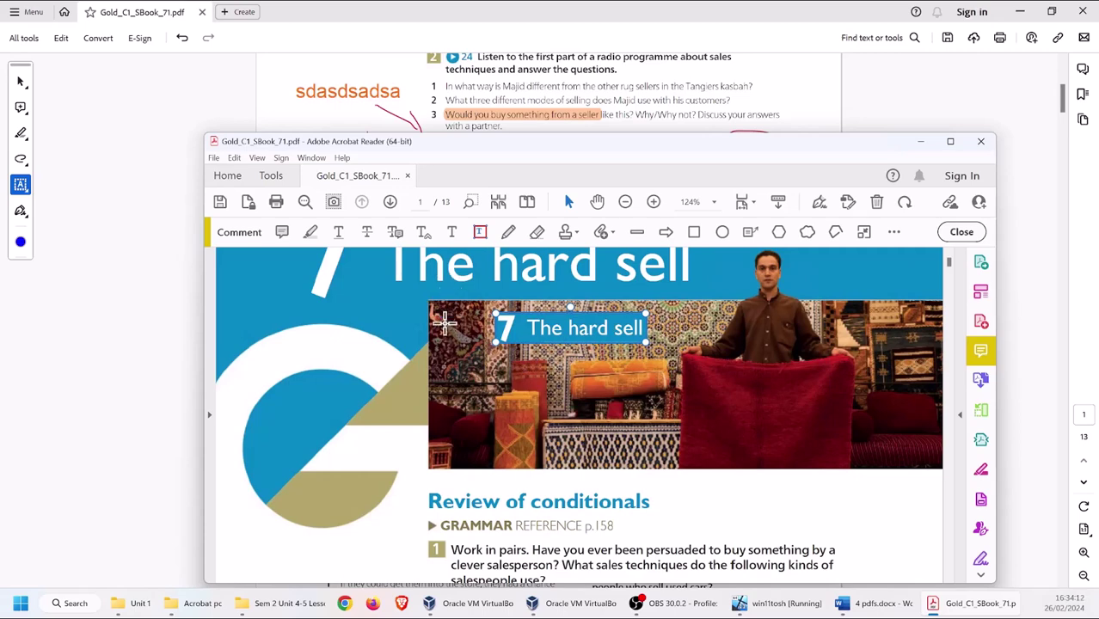
Zoom the page out to 75% and move and enlarge the Reader window.
key(ctrl+minus)
key(ctrl+minus)
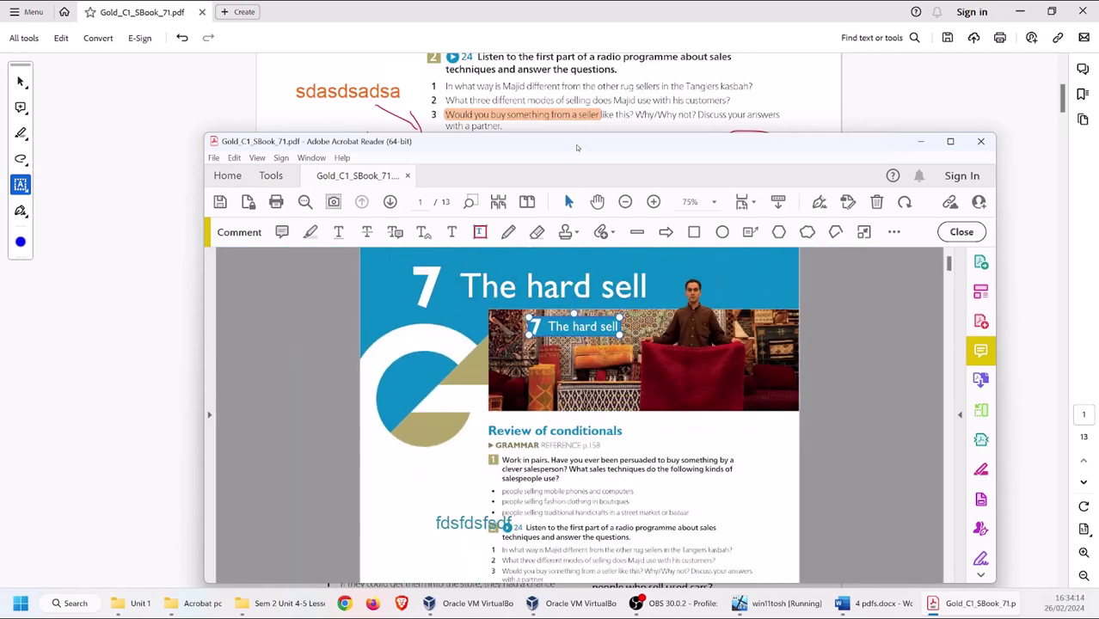
drag(578, 148, 533, 71)
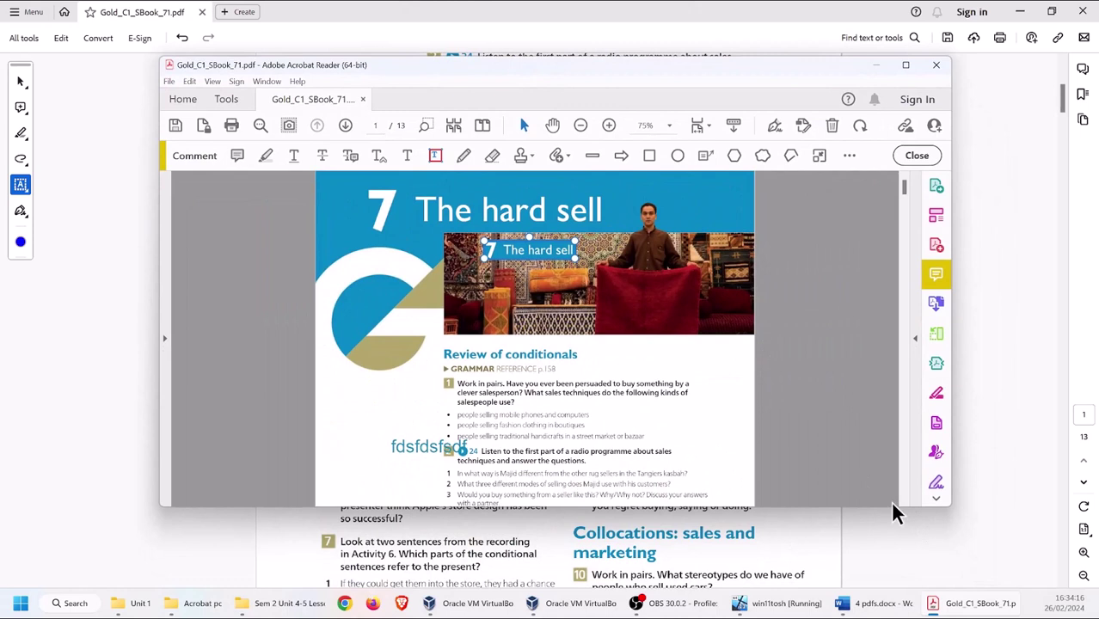
drag(893, 509, 893, 564)
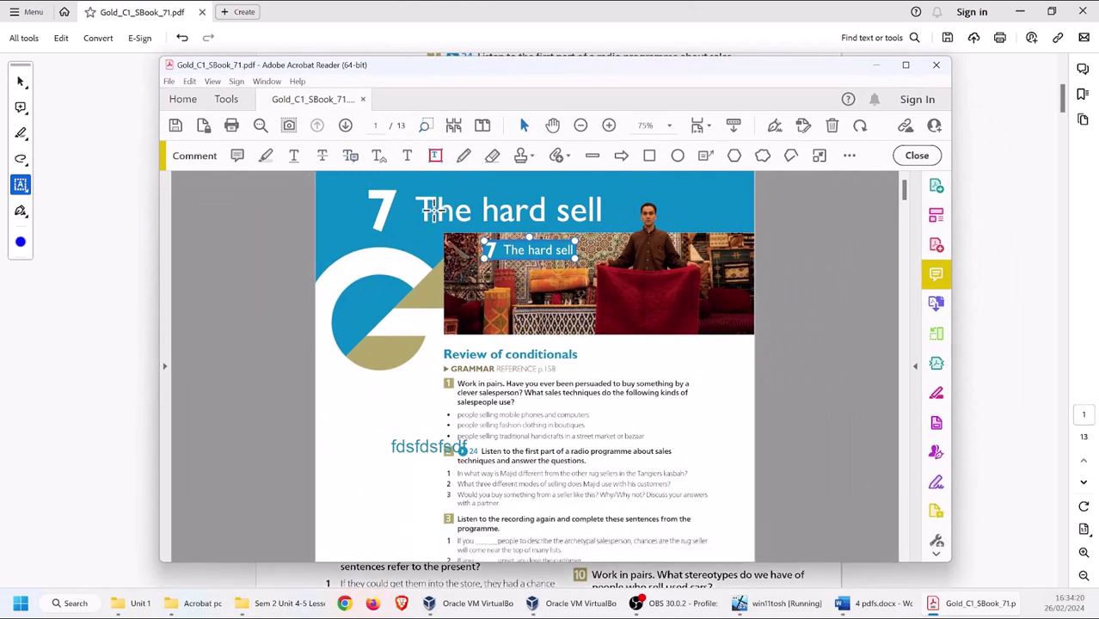
Draw a text box covering the page's top-left blue graphic.
click(437, 156)
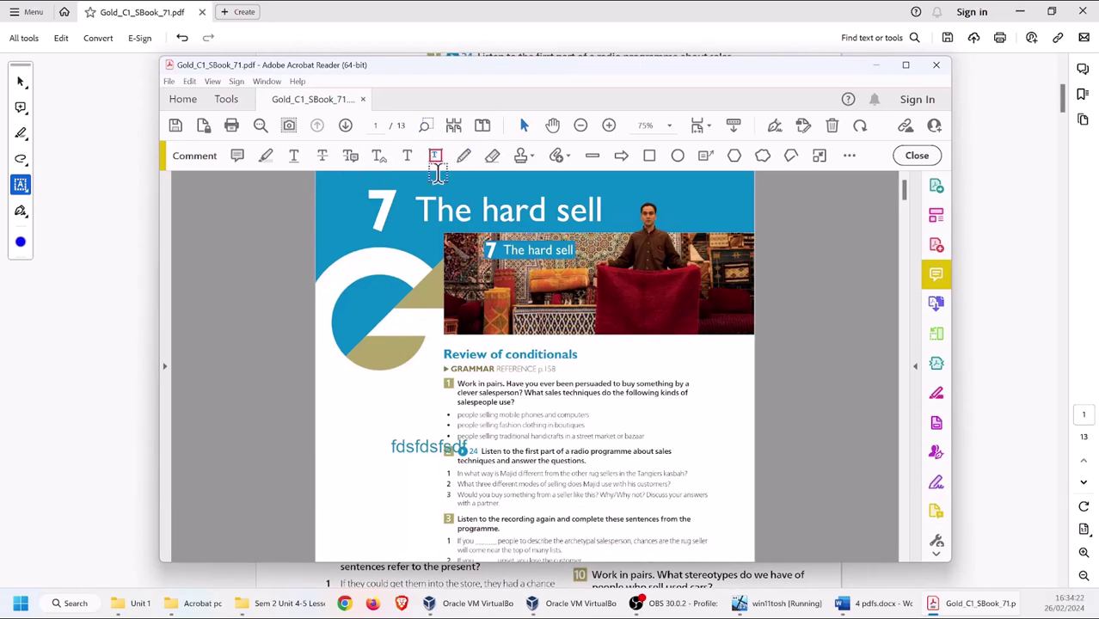
drag(439, 388, 293, 165)
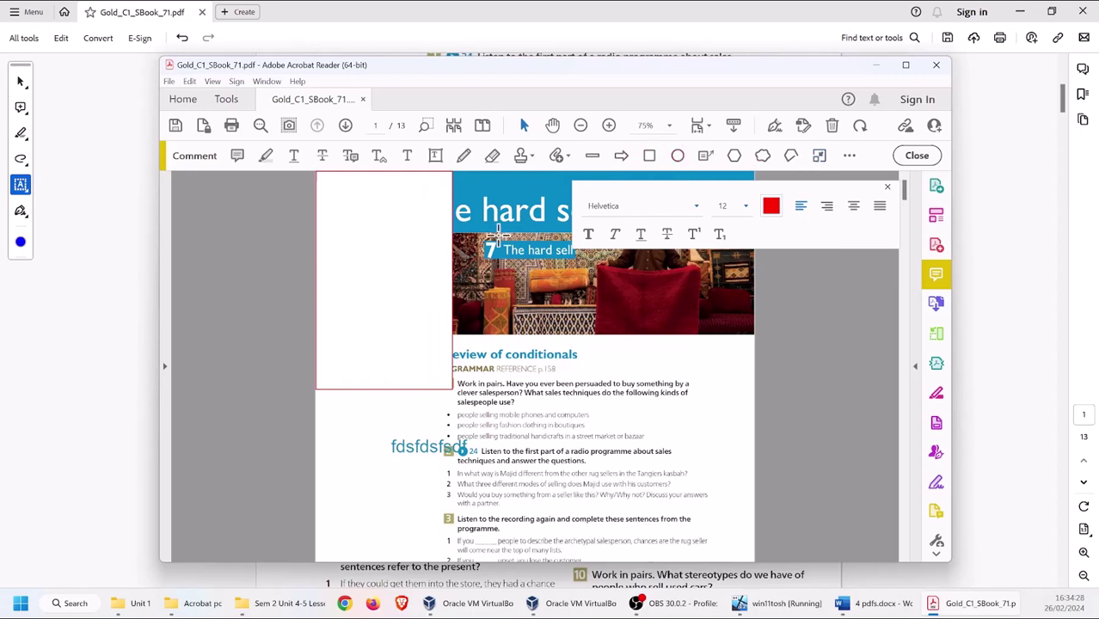
click(480, 303)
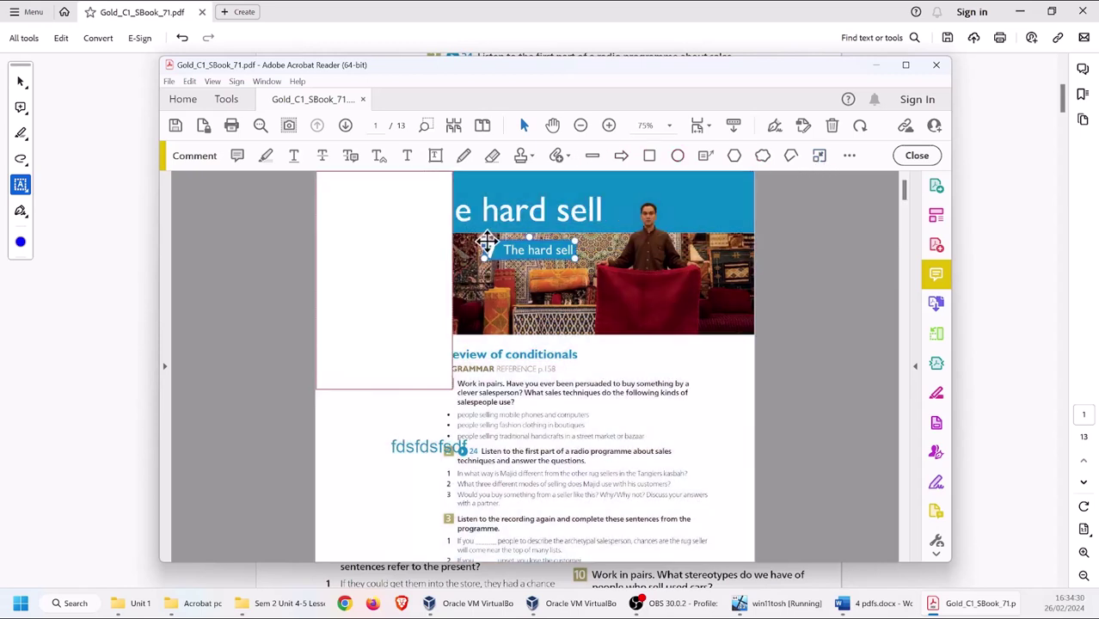
Draw a second text box over the start of the big title.
click(436, 158)
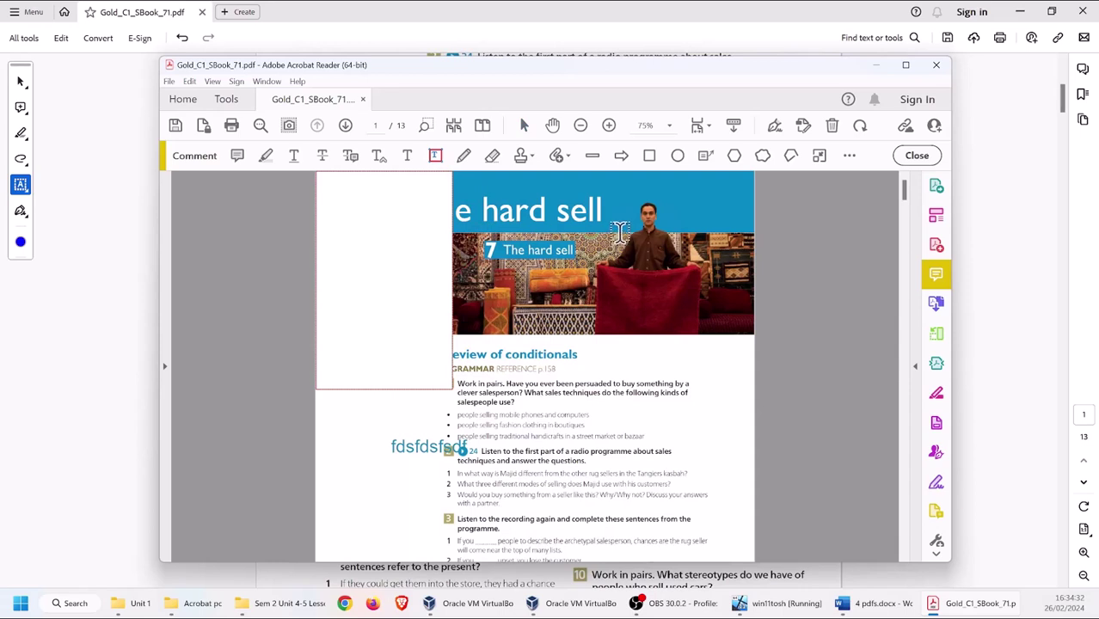
drag(629, 228, 405, 168)
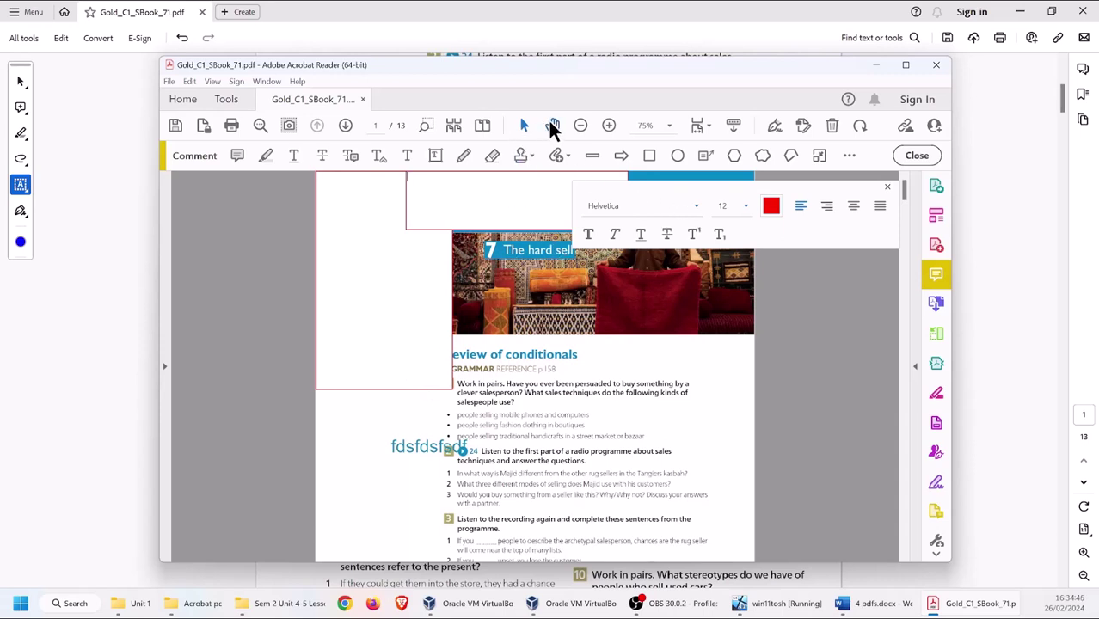
click(552, 126)
click(476, 247)
click(388, 277)
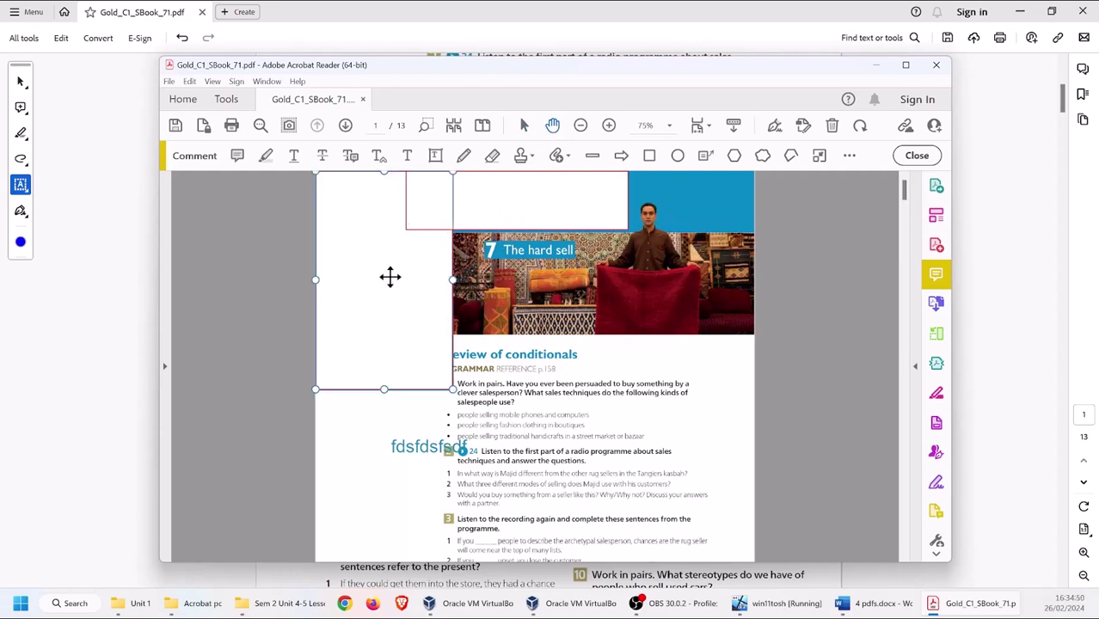
Give the left text box a No Border style and save it as the default properties.
right_click(393, 282)
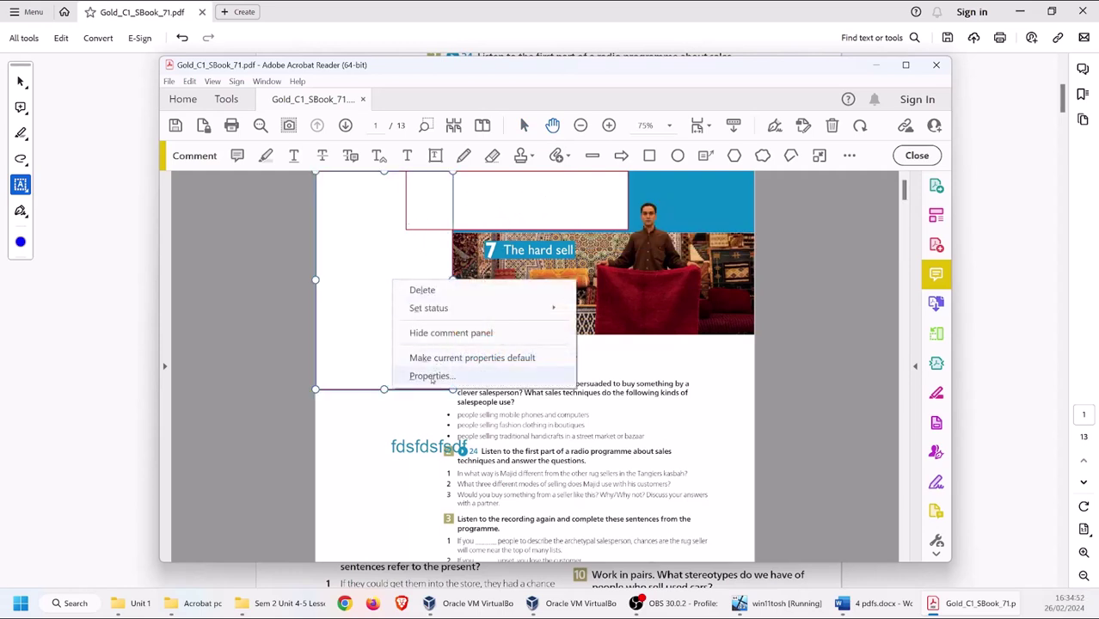
click(432, 376)
click(456, 227)
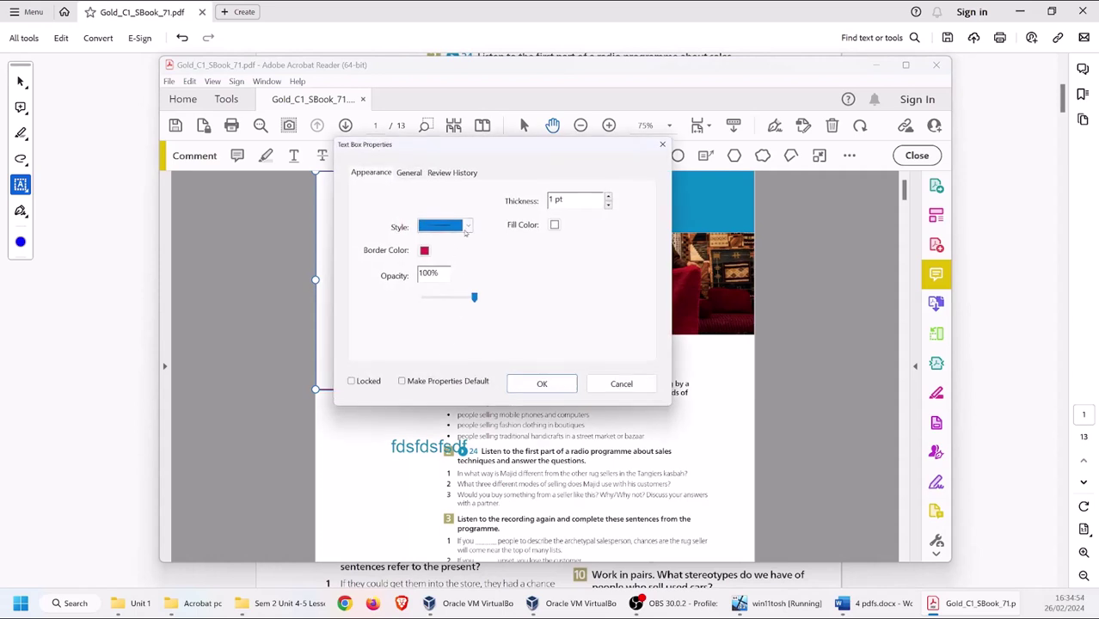
click(457, 239)
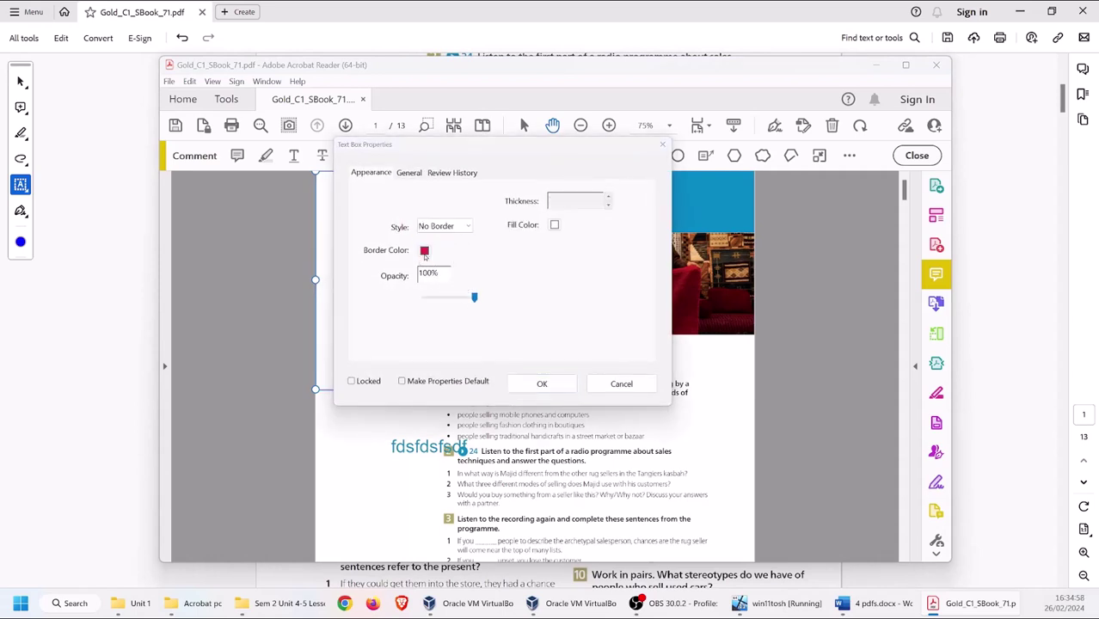
click(427, 382)
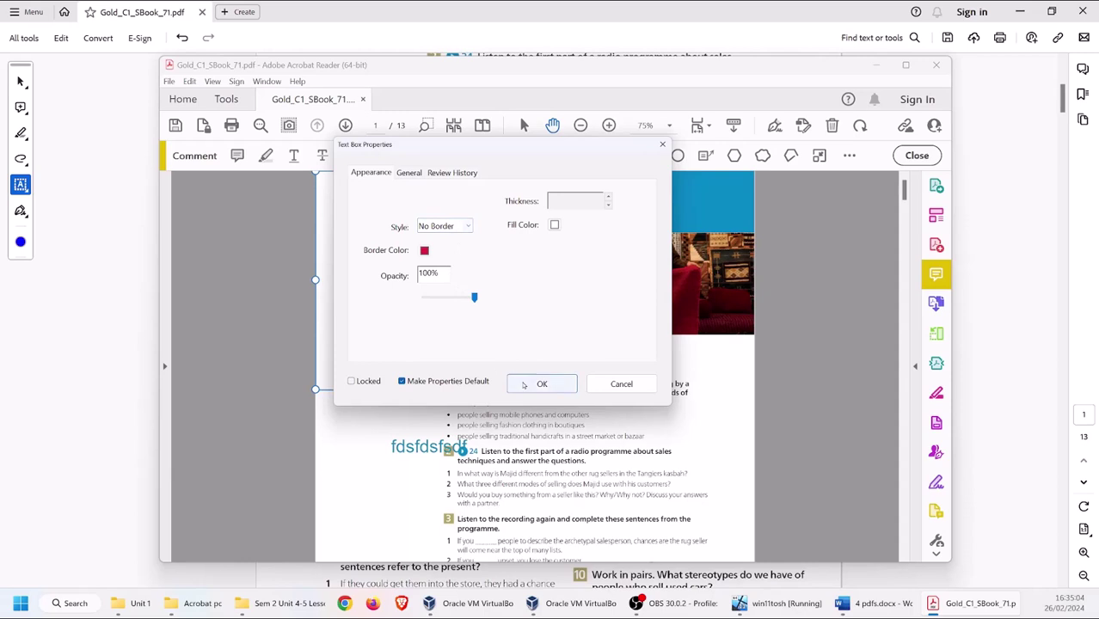
click(524, 386)
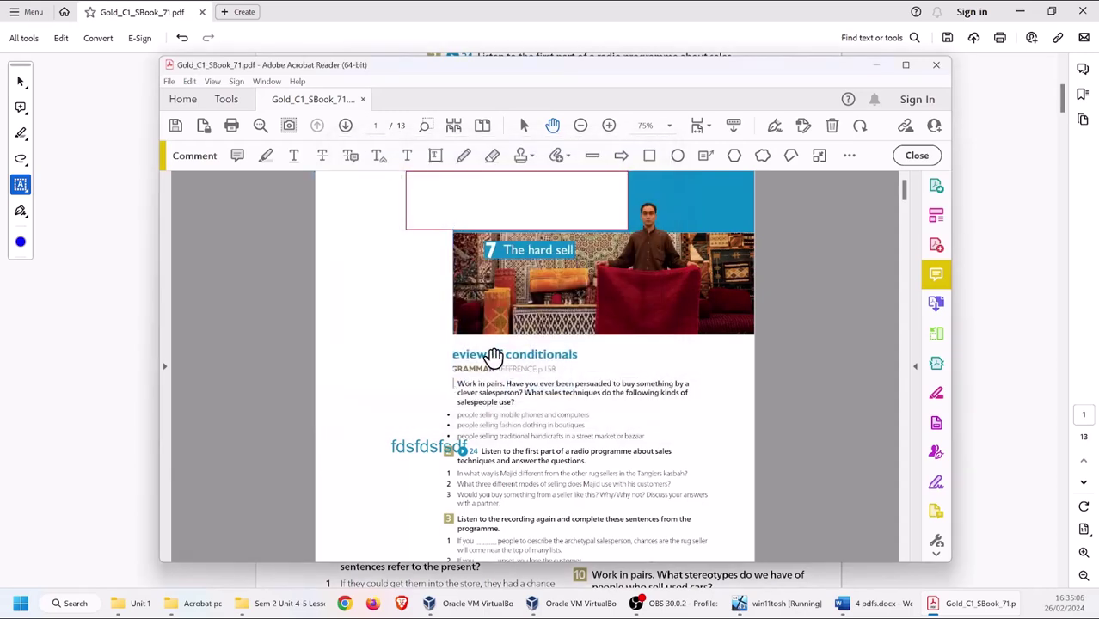
Narrow the left white box to reveal Review, and delete the title box.
click(449, 288)
drag(449, 280, 445, 280)
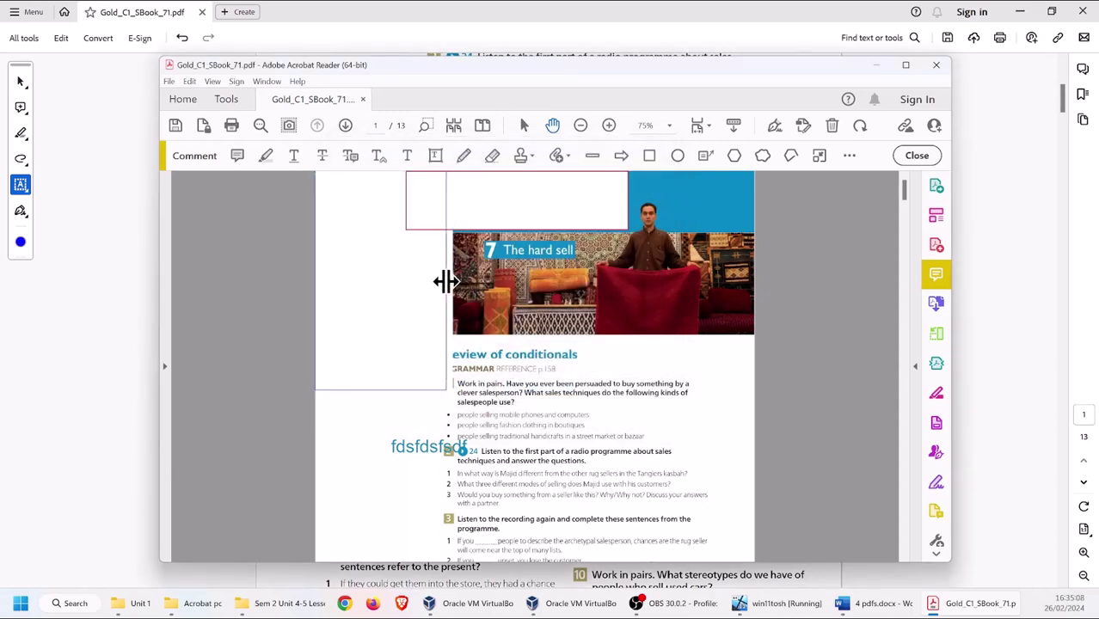
click(520, 213)
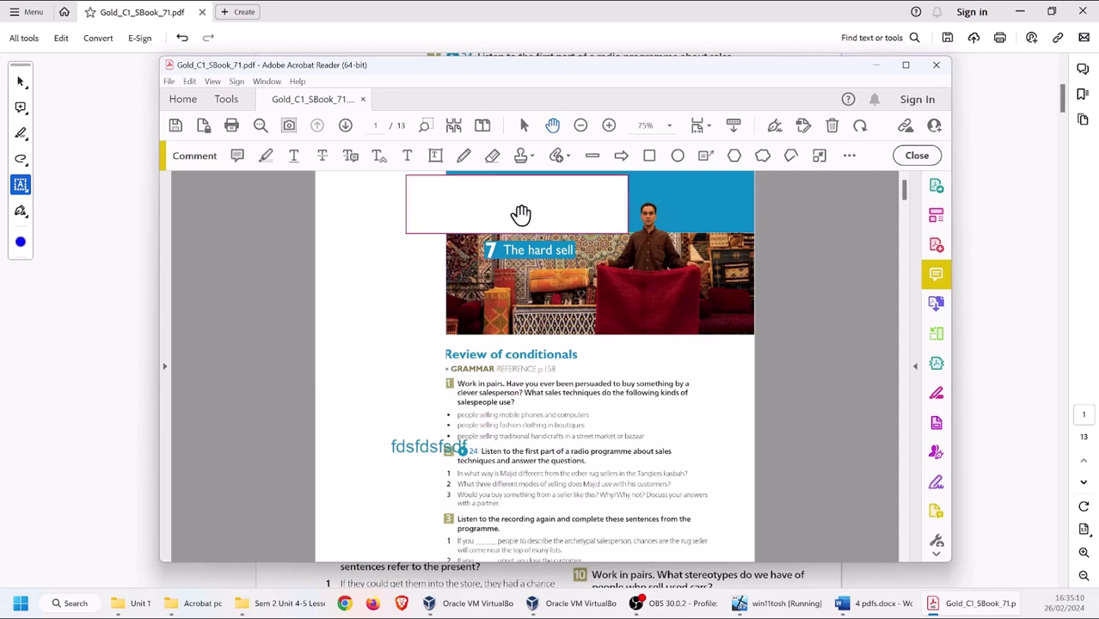
key(Delete)
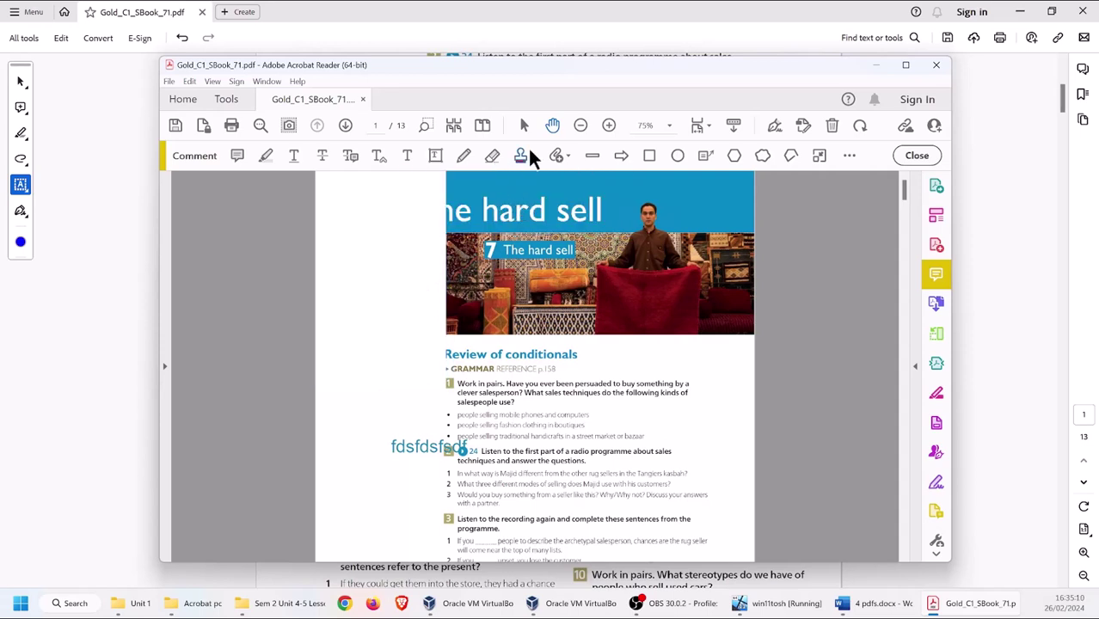
Draw new white text boxes across the blue title header and one over the rug.
click(435, 155)
drag(630, 225, 425, 172)
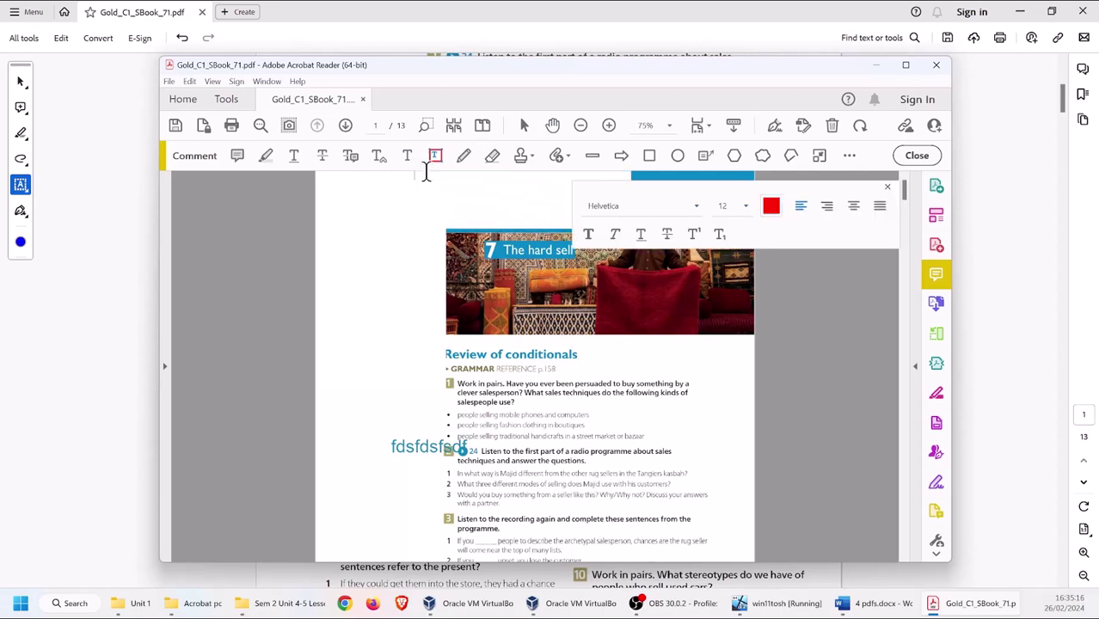
click(888, 187)
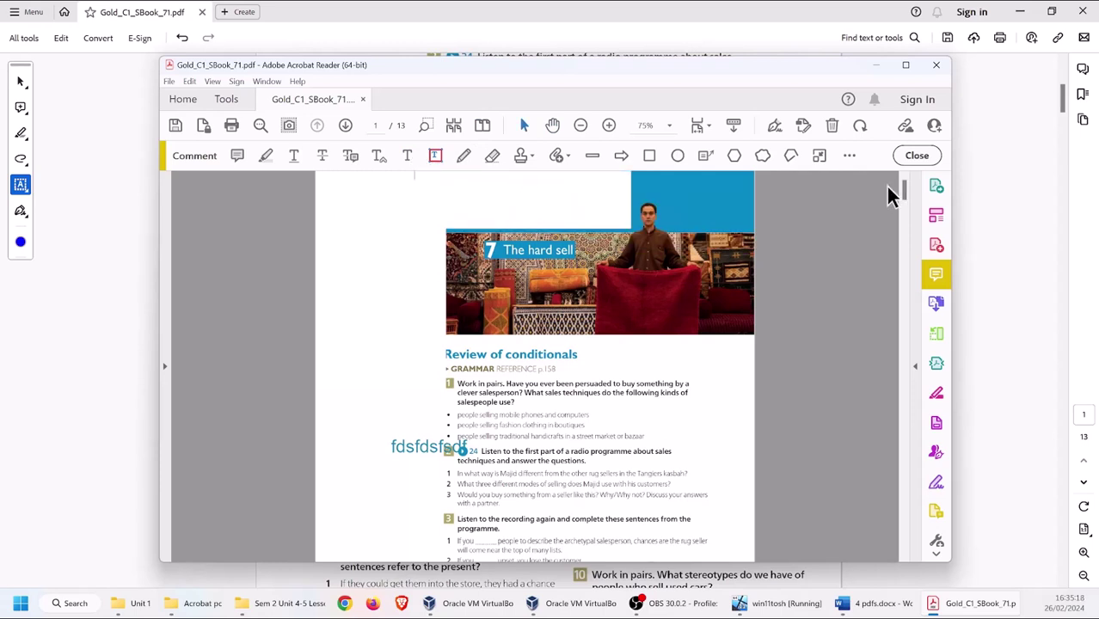
click(436, 160)
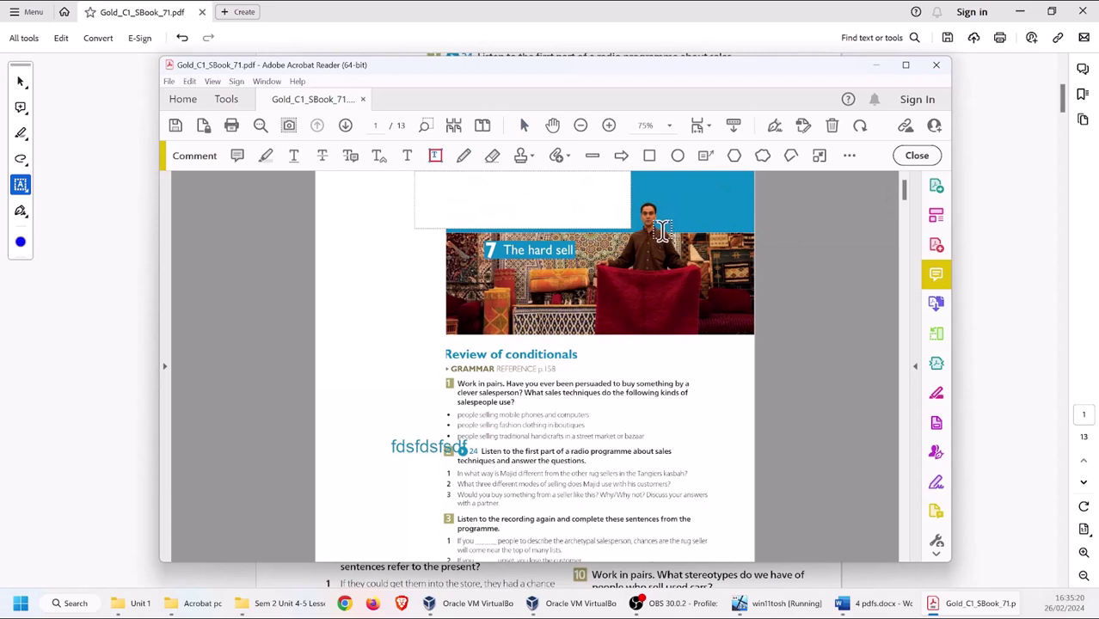
drag(662, 230, 700, 203)
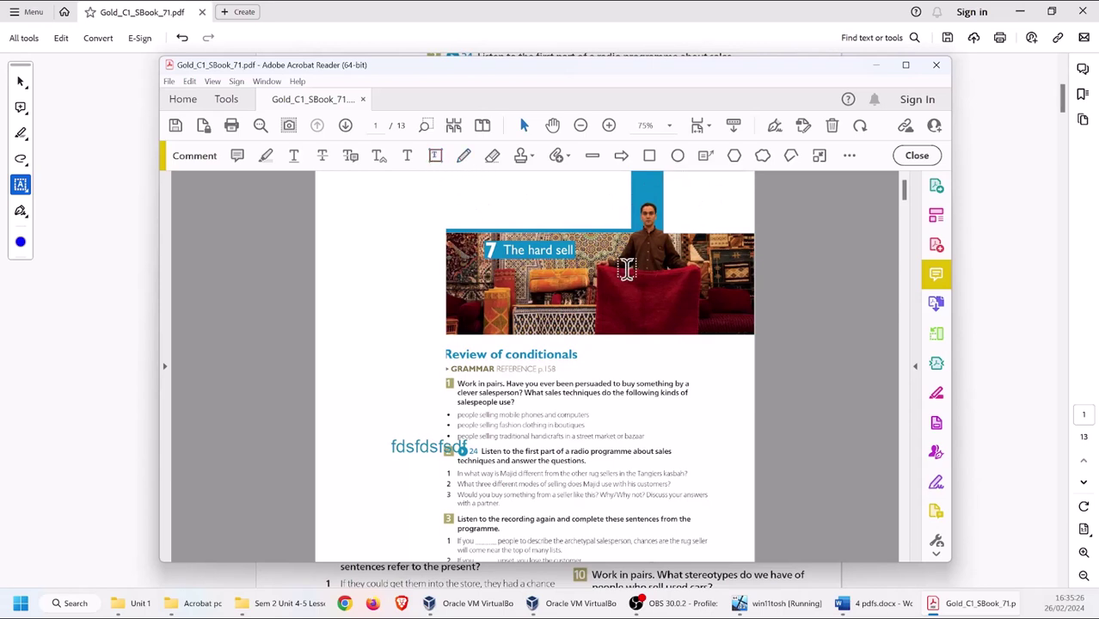
drag(603, 270, 667, 283)
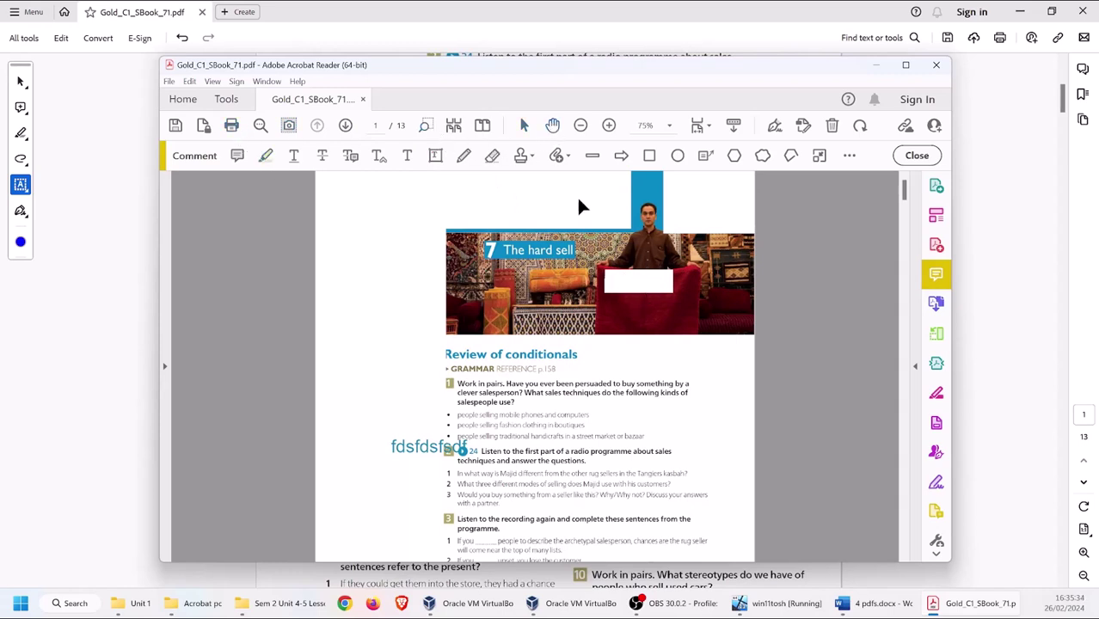
Drag the white box from the rug onto the blue header above the presenter.
click(522, 126)
click(640, 281)
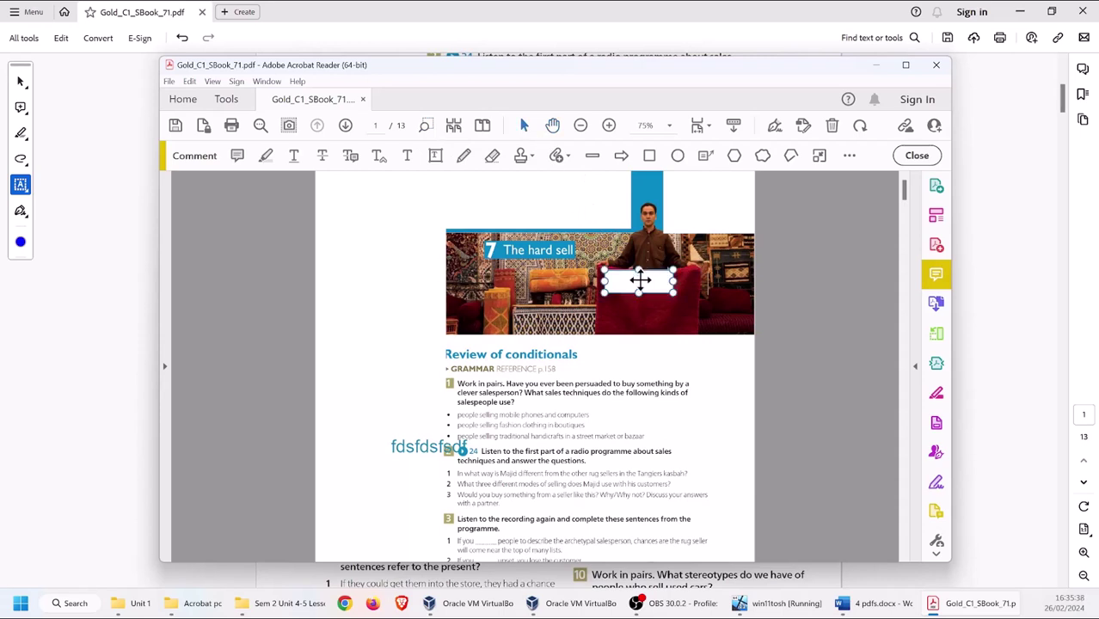
drag(640, 281, 648, 184)
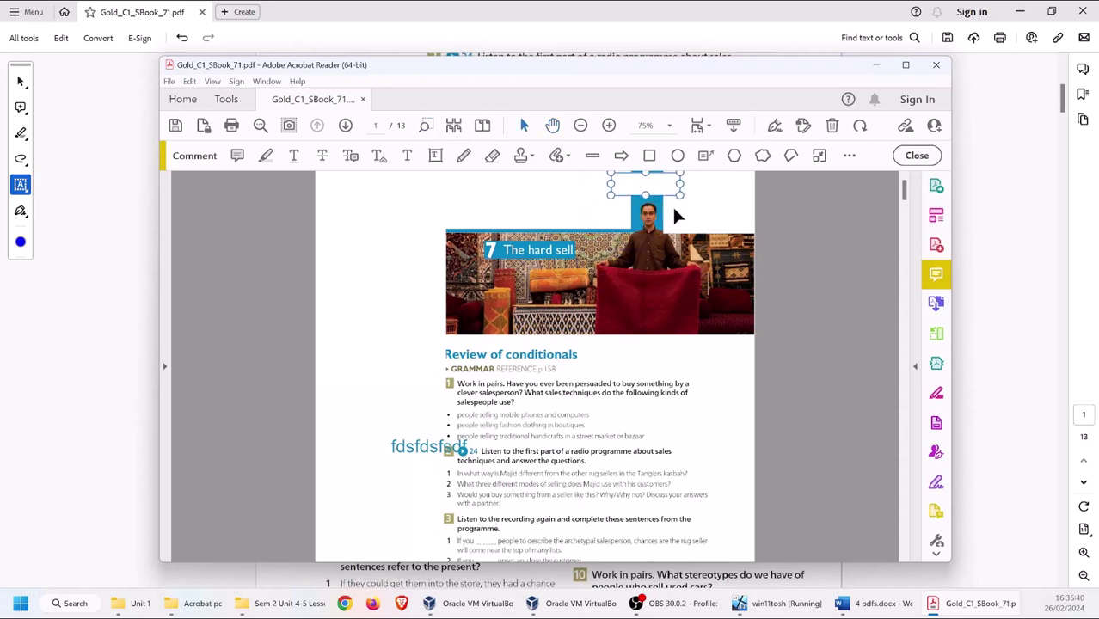
click(613, 297)
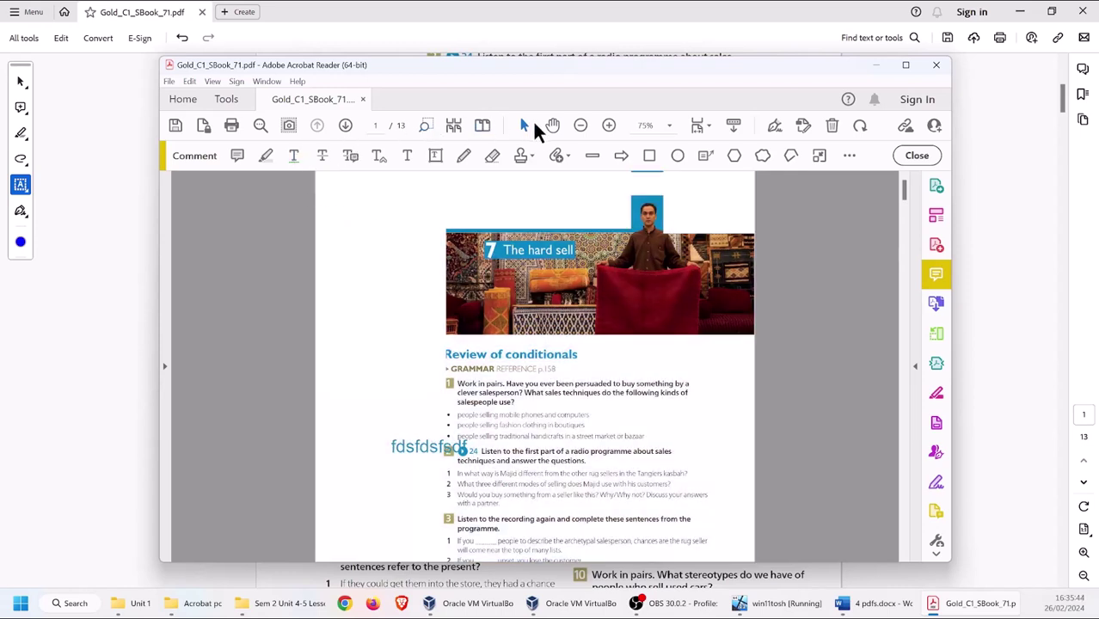
click(553, 127)
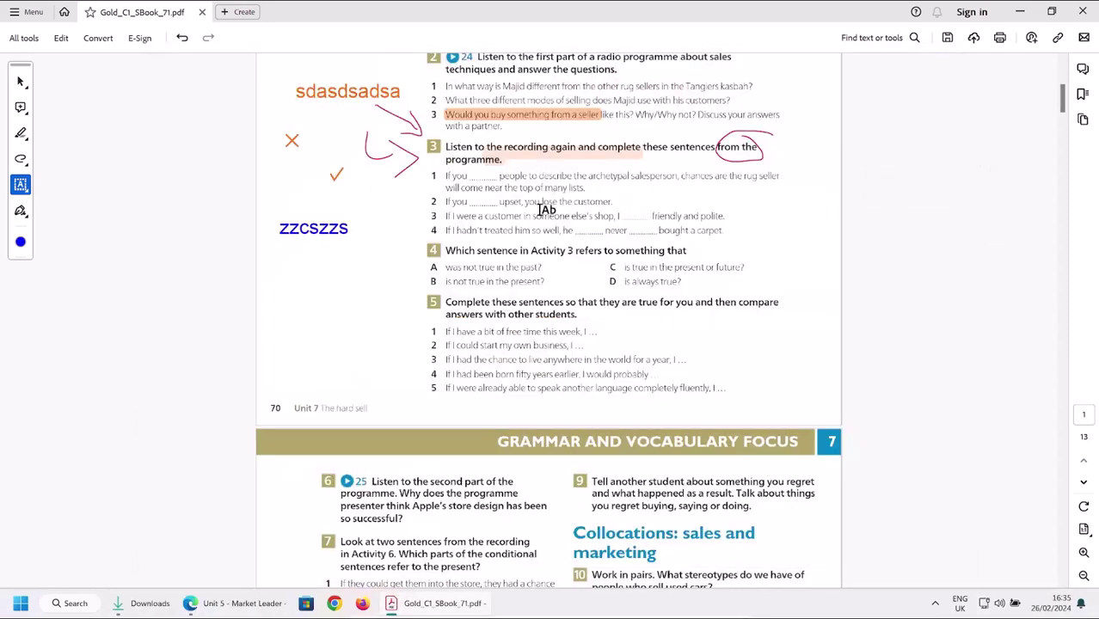
Draw a large empty text comment box over the top-left graphic and the title's first letters.
scroll(547, 210, up, 3)
scroll(547, 210, up, 2)
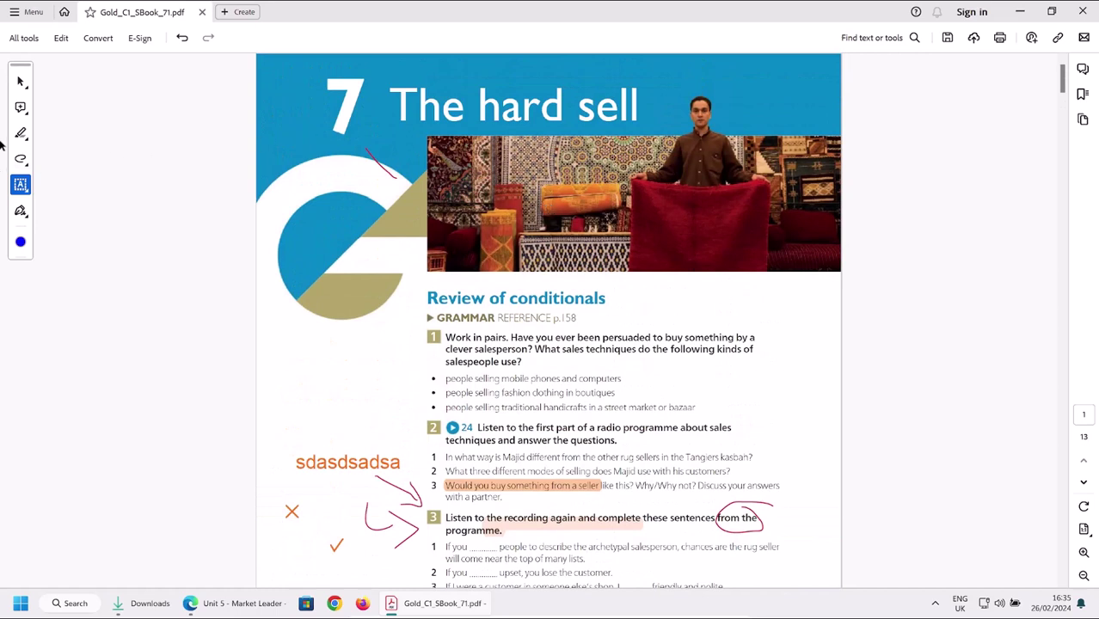
click(20, 109)
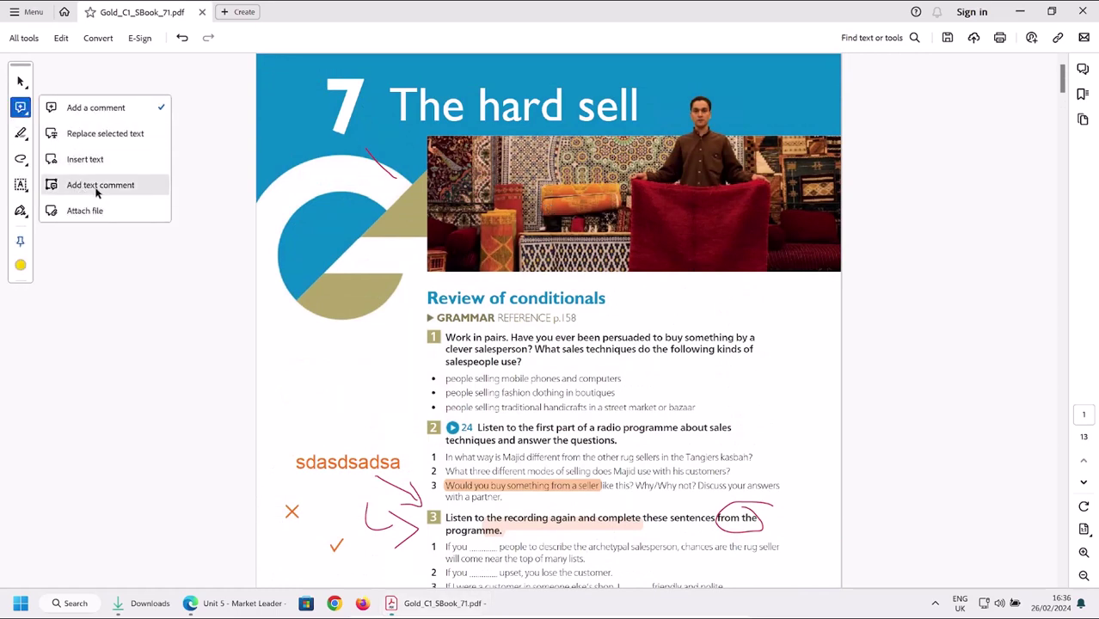
click(97, 186)
drag(423, 341, 242, 31)
click(21, 81)
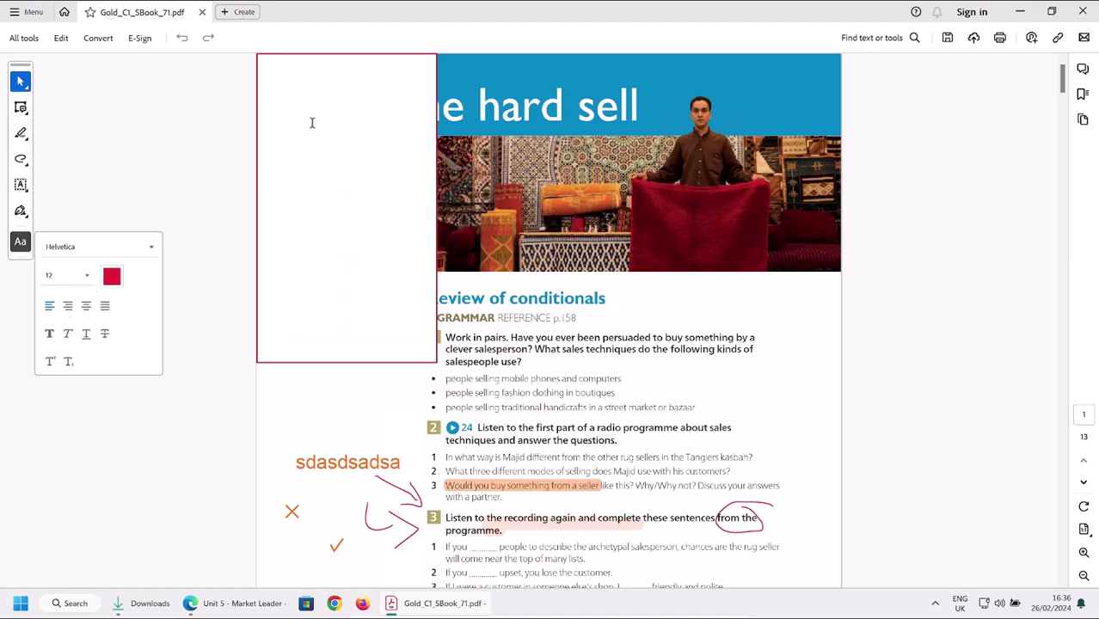
text(fgdsf)
key(BackSpace)
key(BackSpace)
key(BackSpace)
key(BackSpace)
key(BackSpace)
key(BackSpace)
key(BackSpace)
key(BackSpace)
key(BackSpace)
key(BackSpace)
click(62, 186)
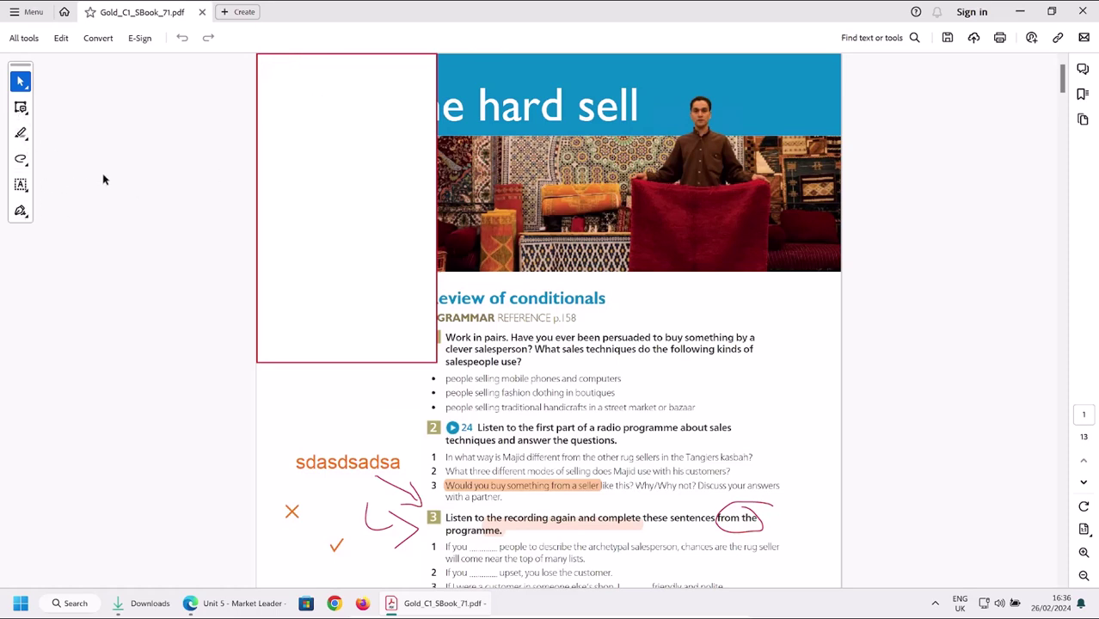
Draw several small text comment boxes around the bullet list and listening task.
click(21, 111)
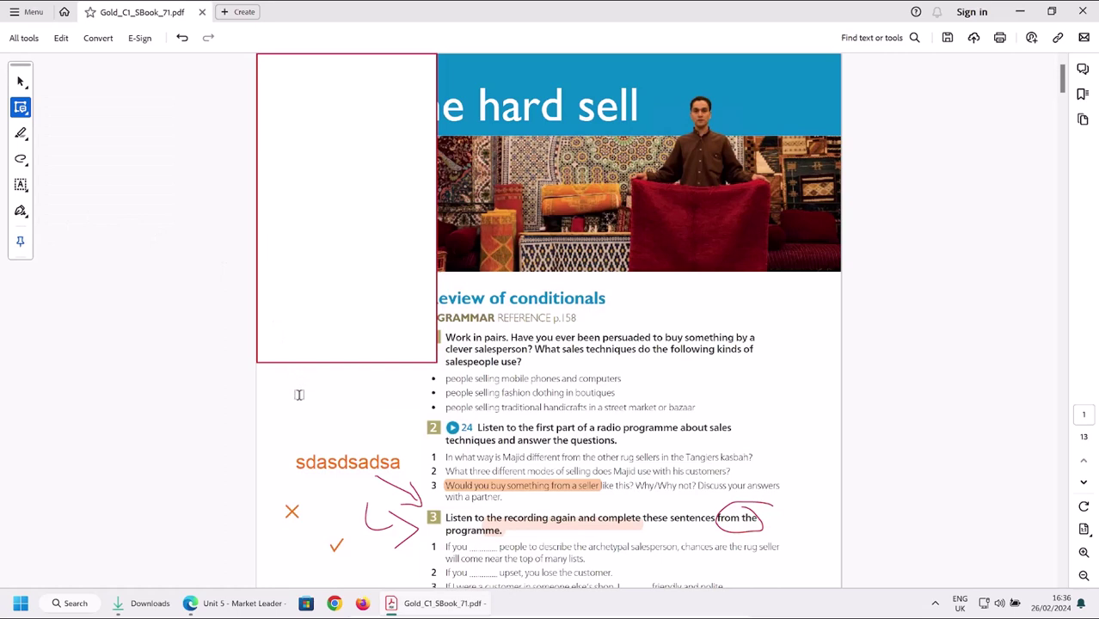
mouse_move(299, 395)
mouse_down()
mouse_move(375, 421)
mouse_move(496, 430)
mouse_up()
drag(545, 376, 627, 404)
drag(661, 358, 742, 395)
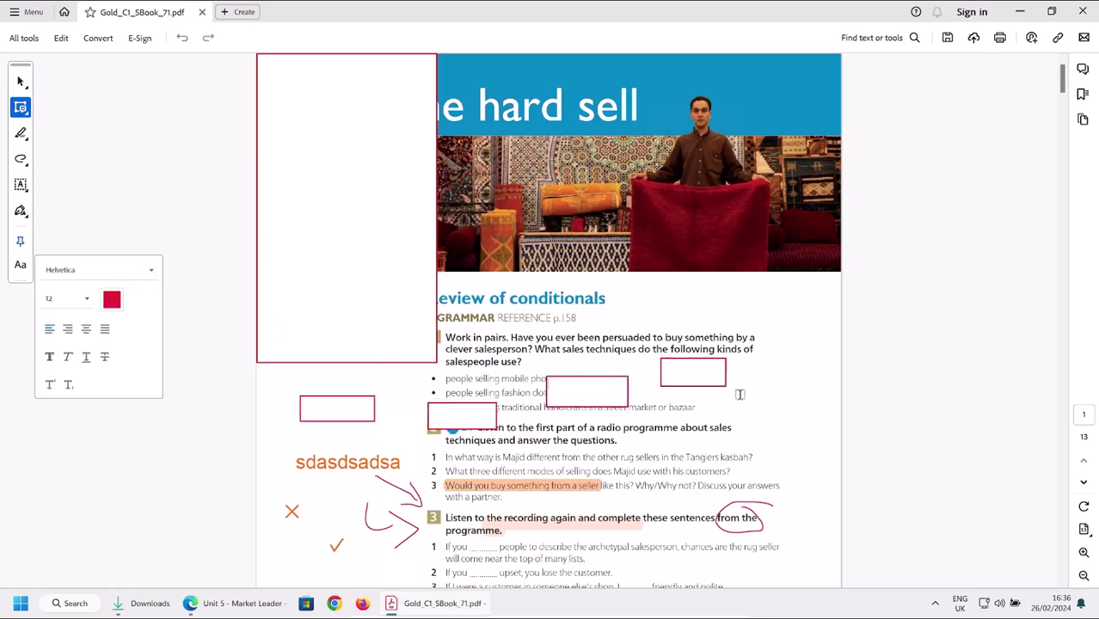
drag(713, 436, 773, 450)
drag(698, 306, 738, 320)
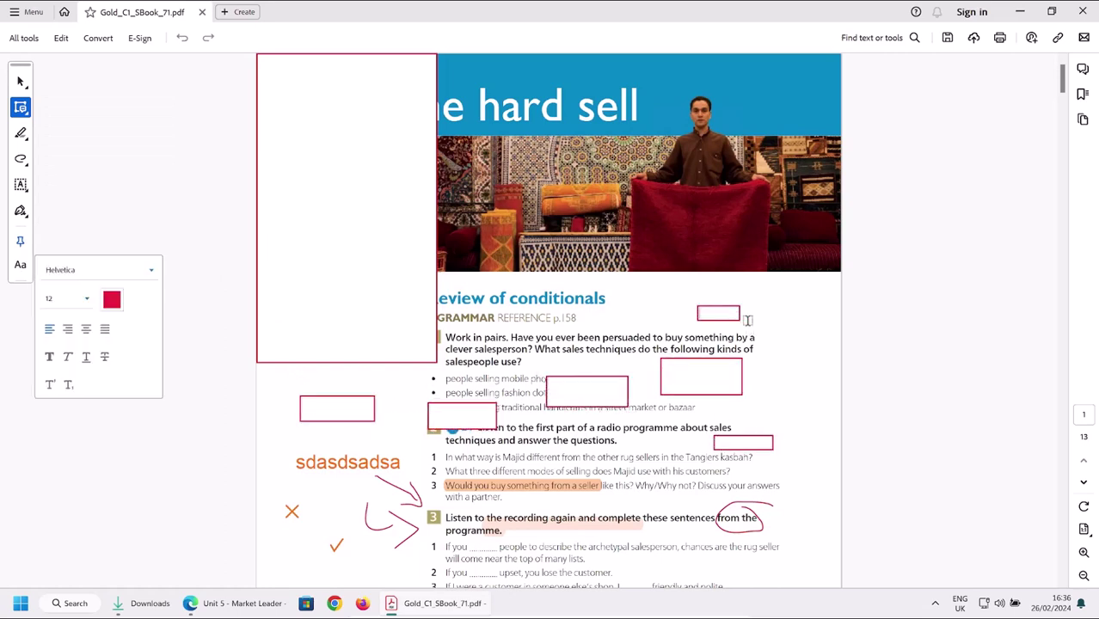
Add text boxes over the banner's top right, the banner title and the rug photo.
drag(724, 134, 841, 55)
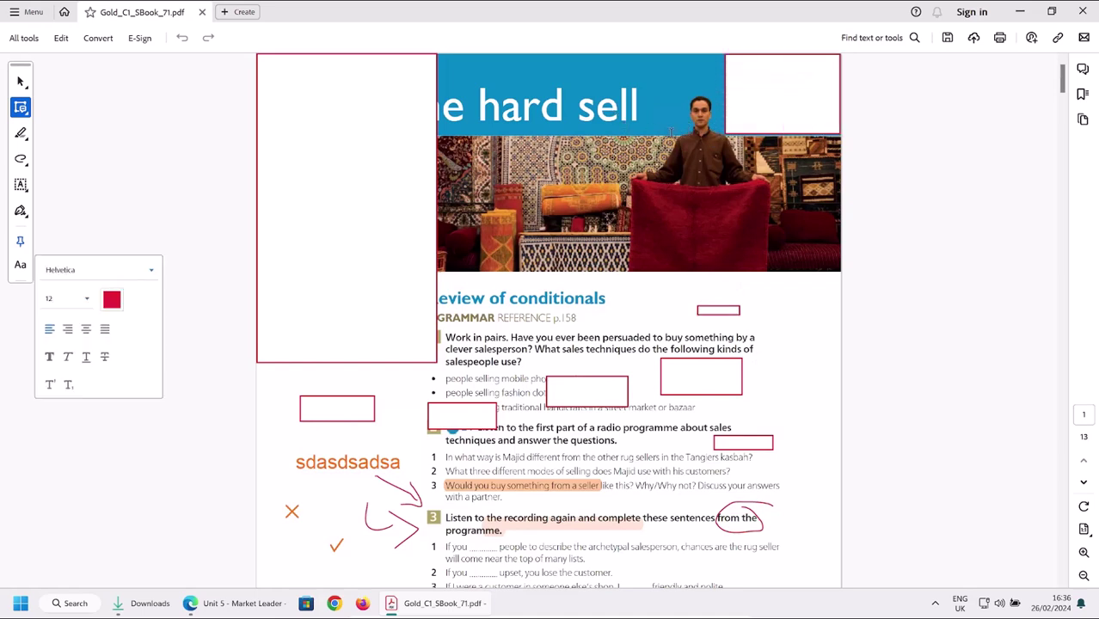
drag(671, 134, 405, 54)
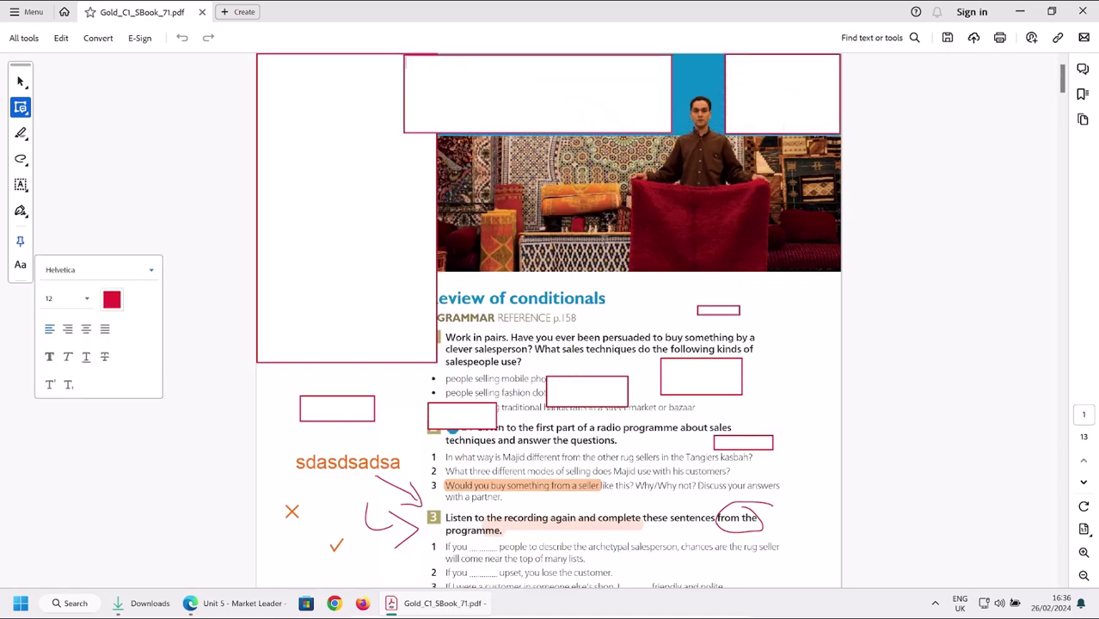
drag(607, 244, 693, 264)
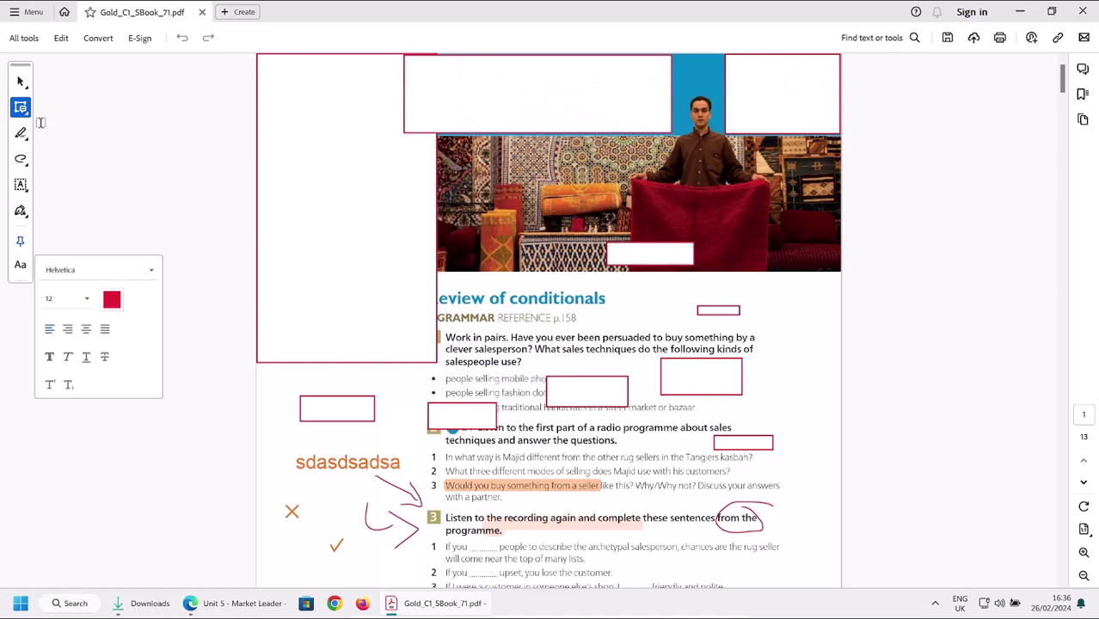
click(21, 81)
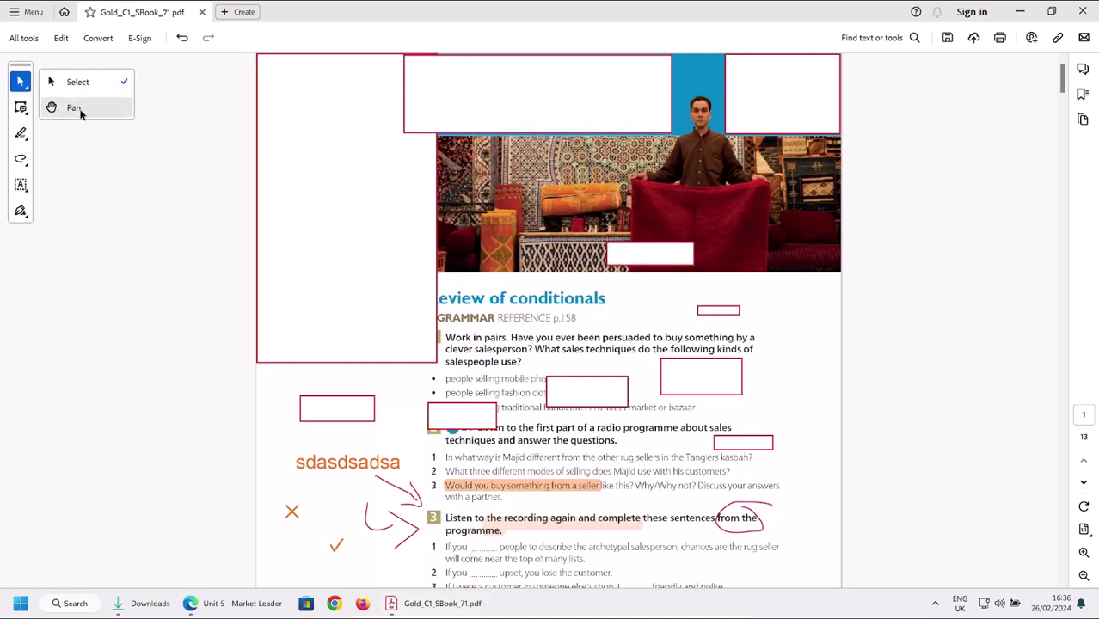
Remove the stray text boxes with undo and Delete.
click(74, 108)
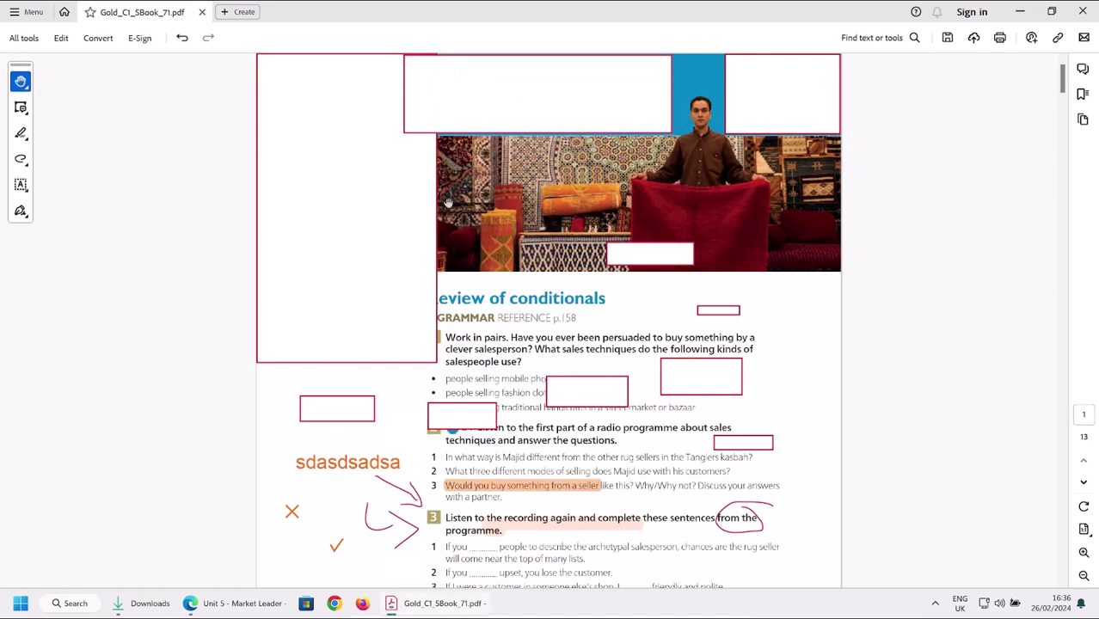
click(650, 258)
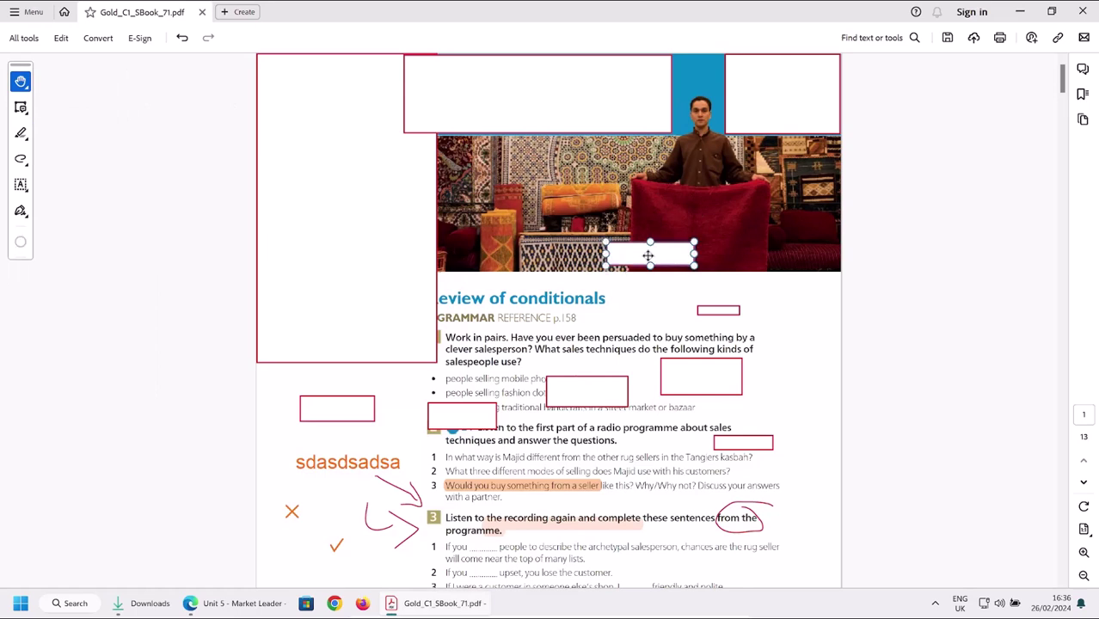
key(ctrl+z)
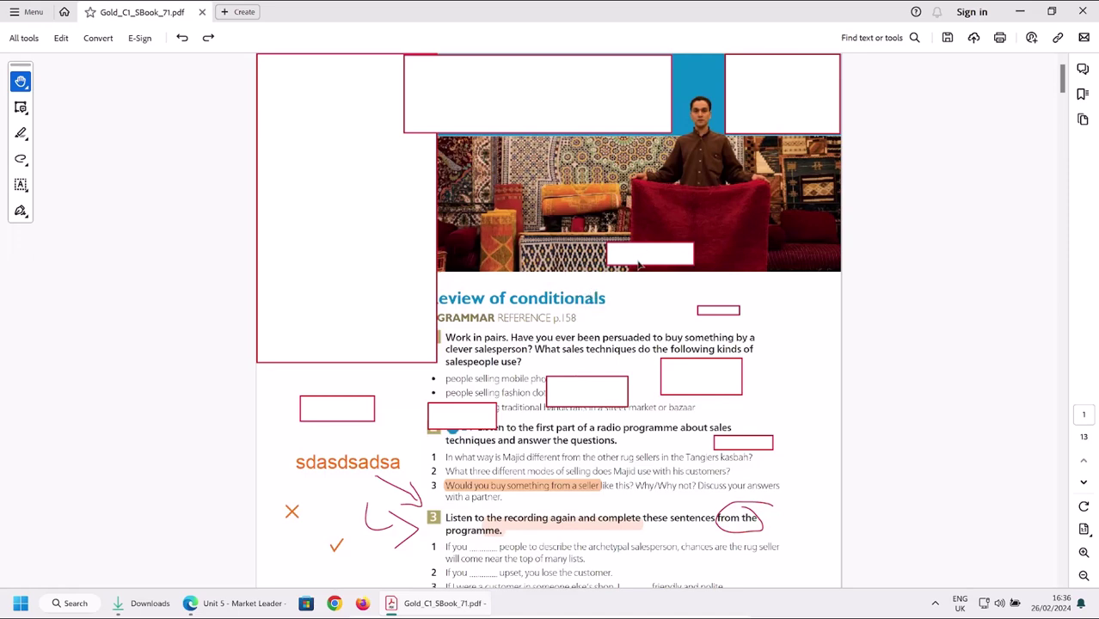
click(638, 255)
key(Delete)
Set the large left box to No Border and make those properties the default.
click(331, 233)
right_click(332, 234)
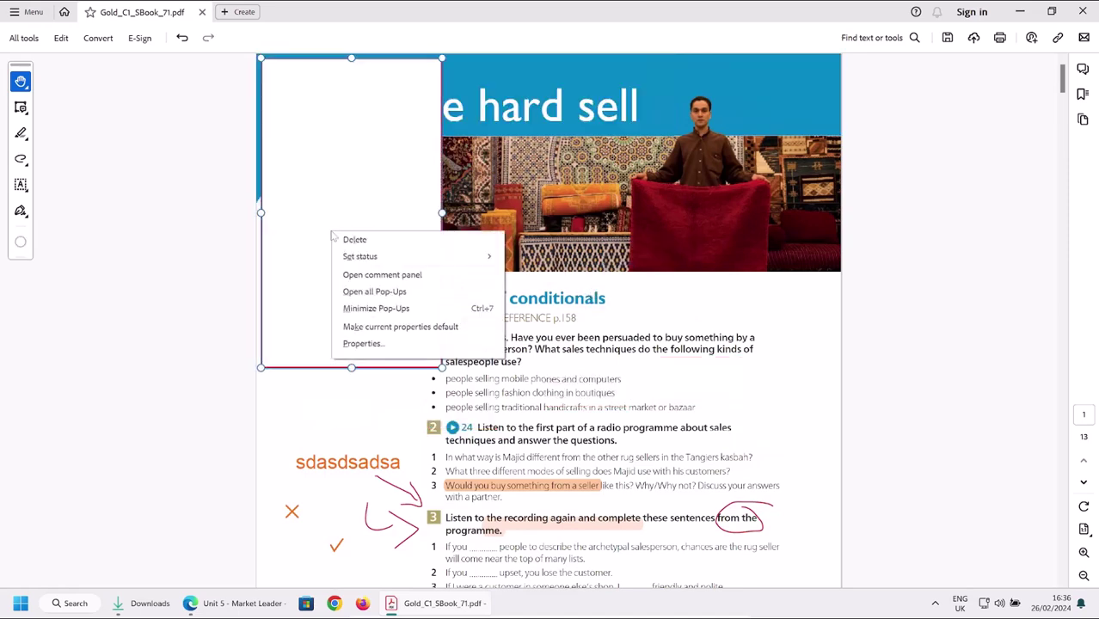
click(394, 328)
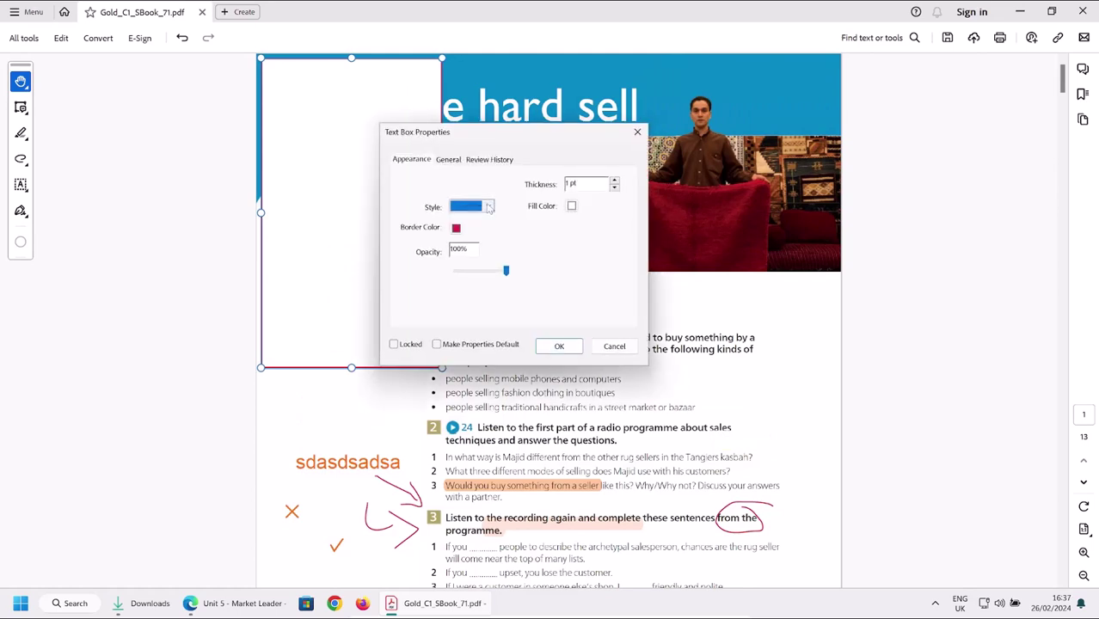
click(487, 207)
click(478, 224)
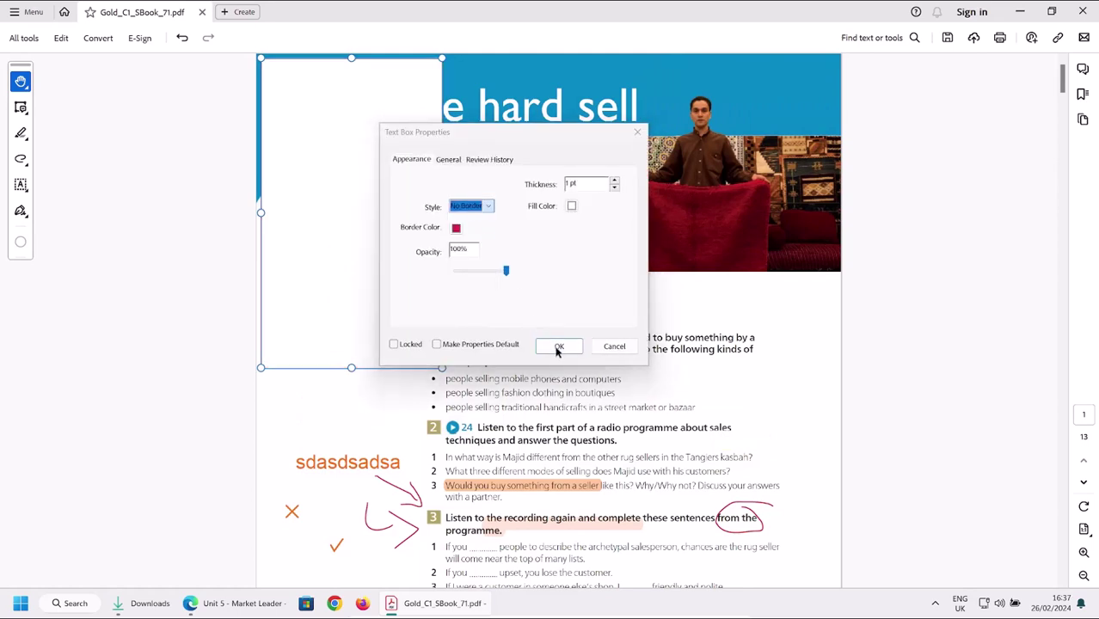
click(559, 349)
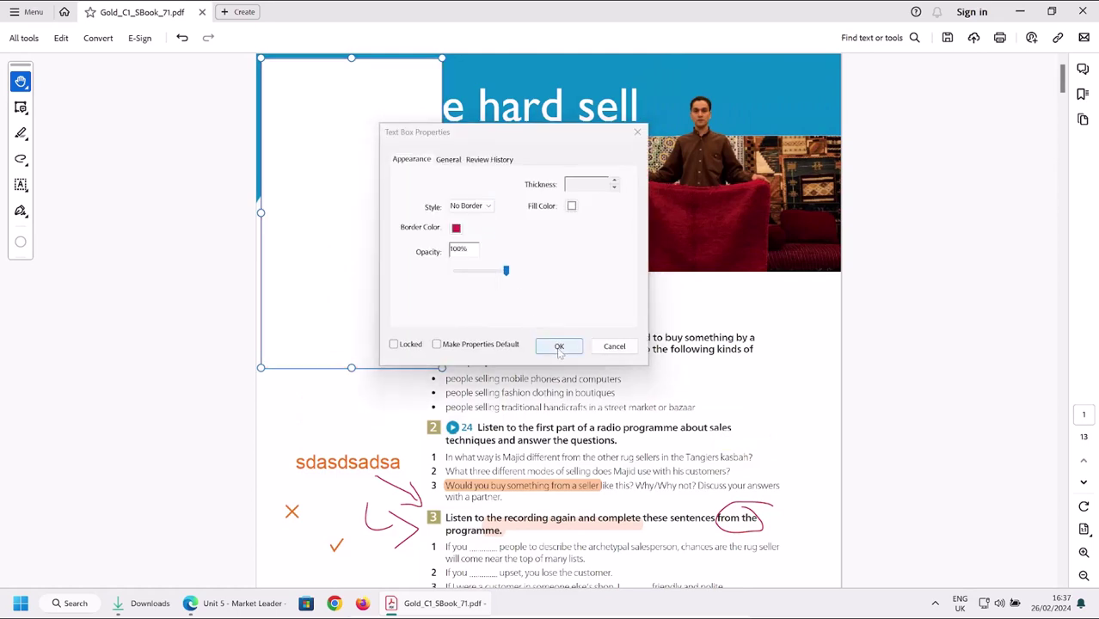
click(462, 346)
click(559, 347)
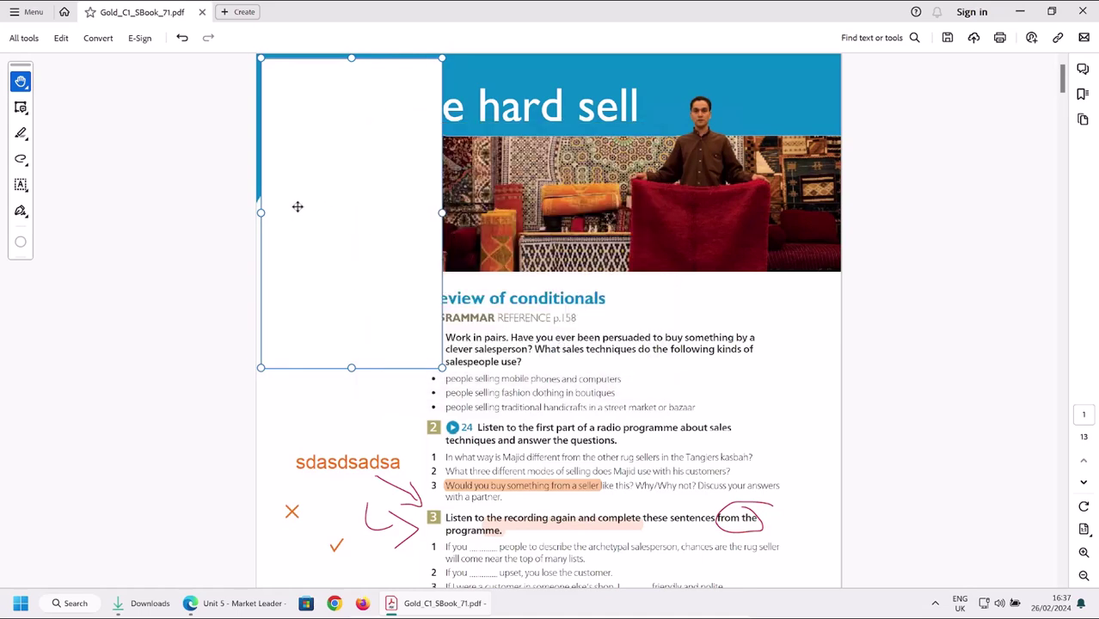
Extend the left box over the blue strip and add boxes over the banner and rug.
drag(260, 213, 255, 214)
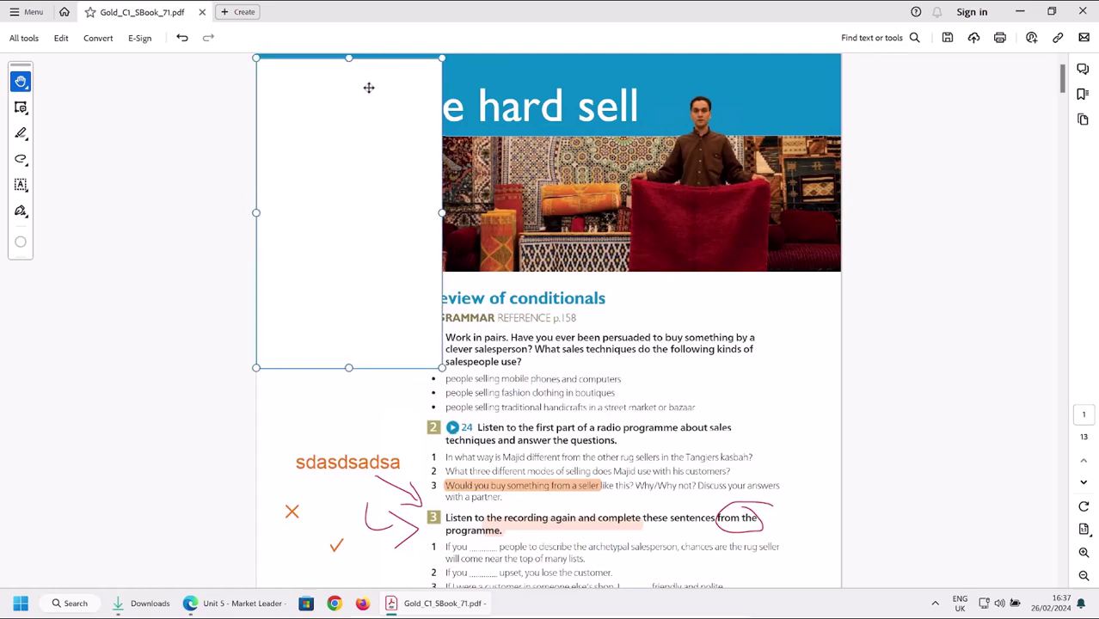
drag(348, 60, 348, 54)
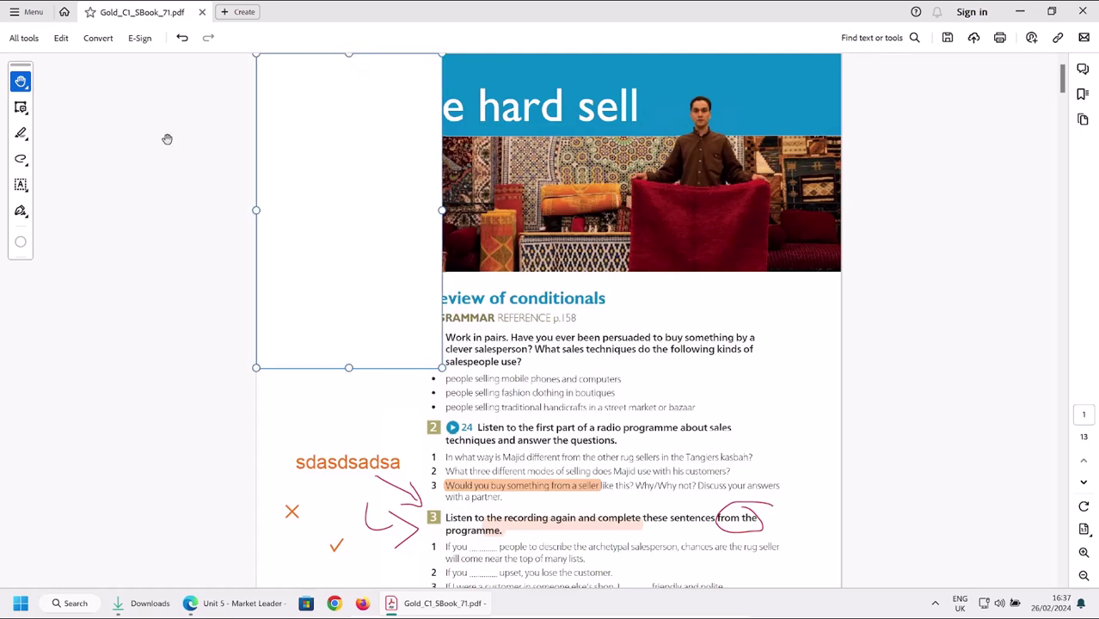
click(20, 108)
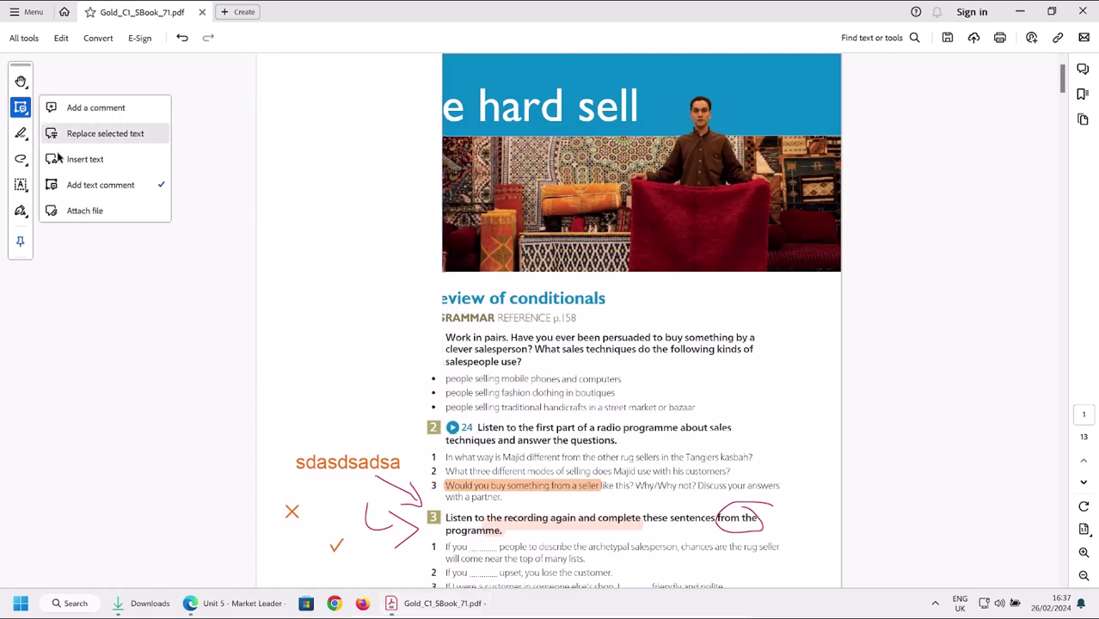
click(98, 189)
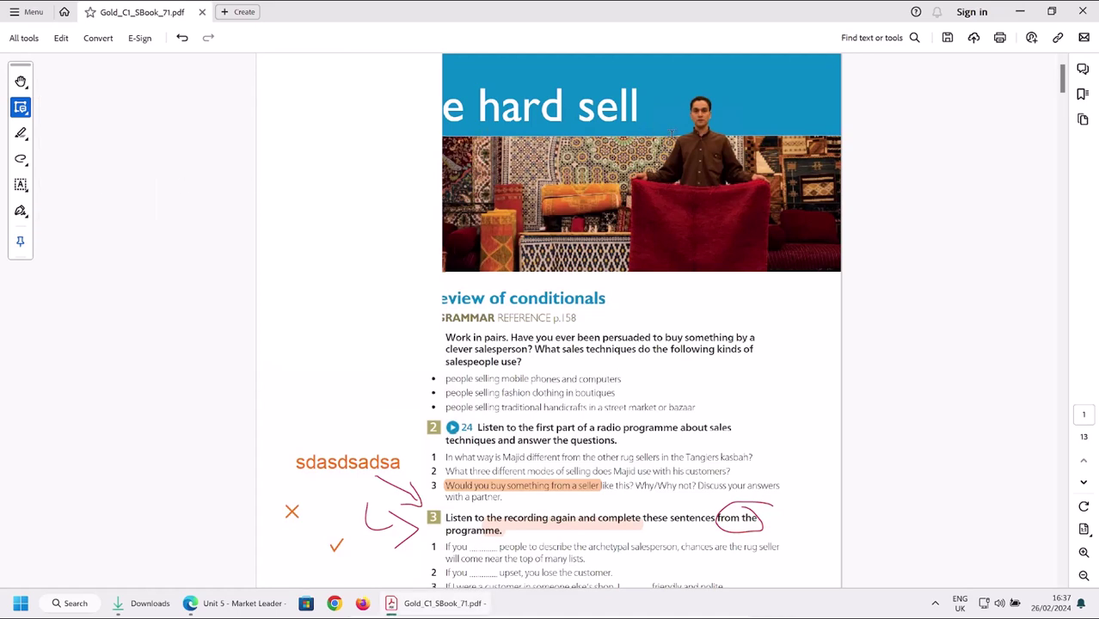
drag(672, 133, 409, 53)
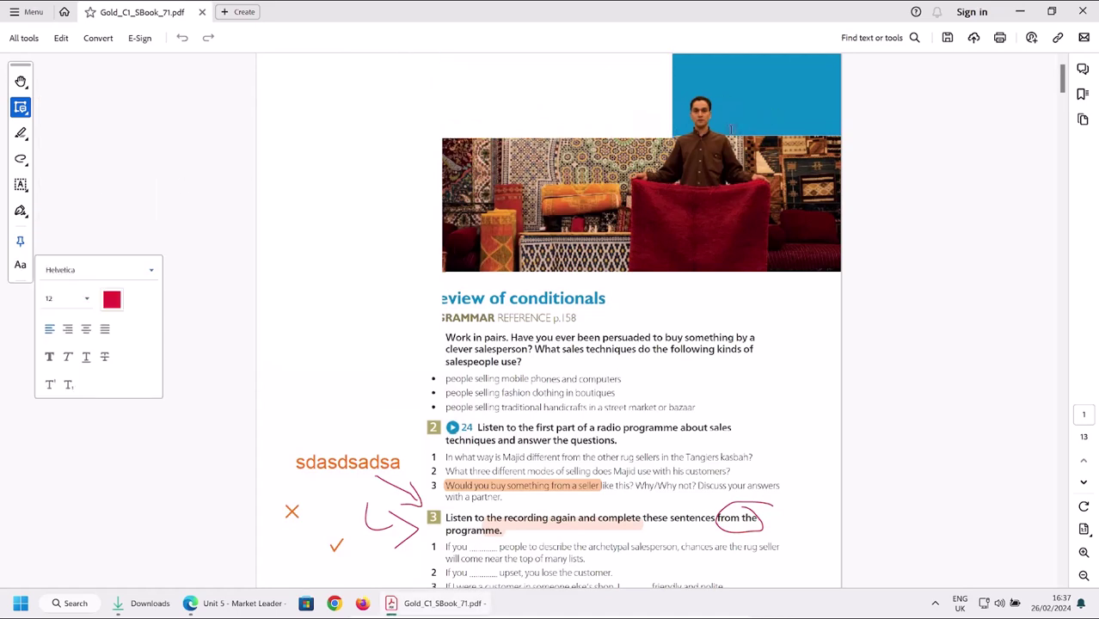
drag(727, 135, 852, 47)
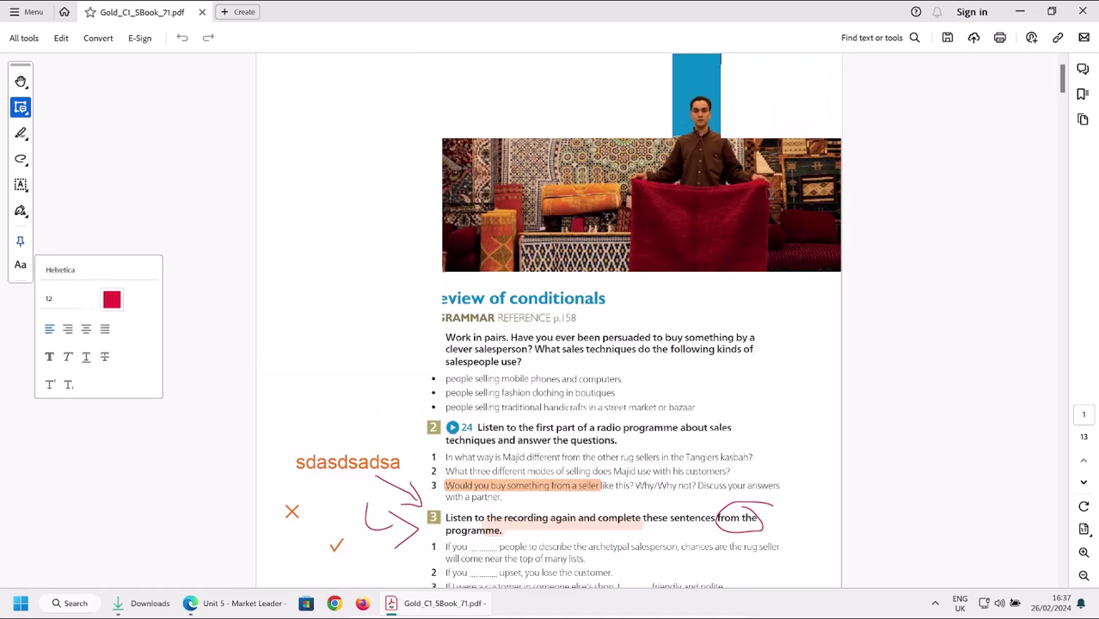
drag(769, 191, 700, 217)
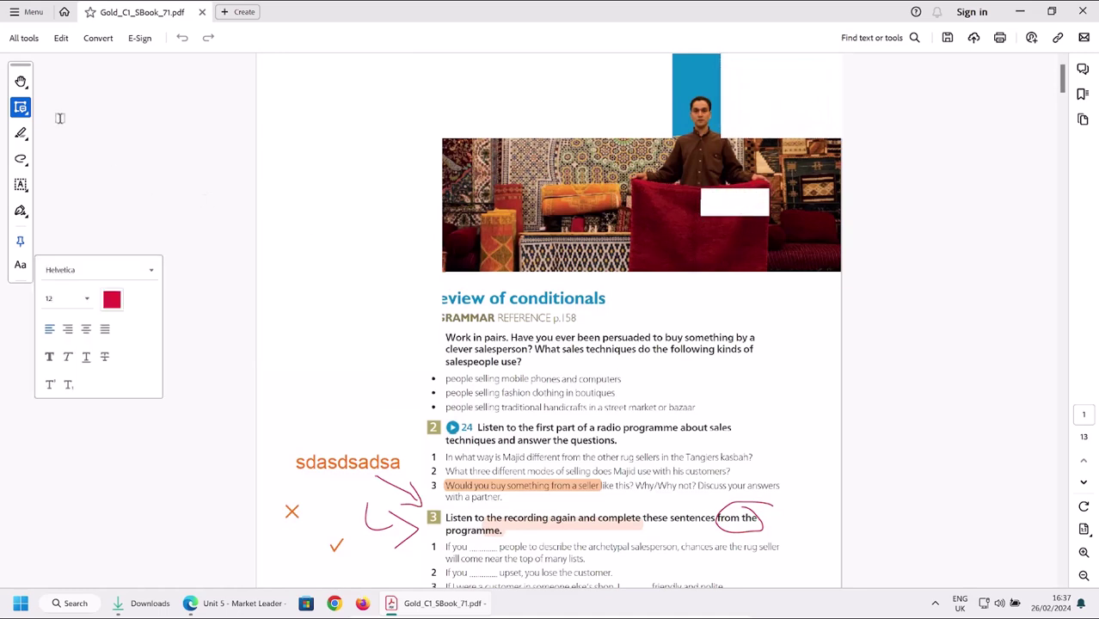
Nudge the top banner box up and narrow the left box to uncover 'Review of conditionals'.
click(20, 81)
click(82, 102)
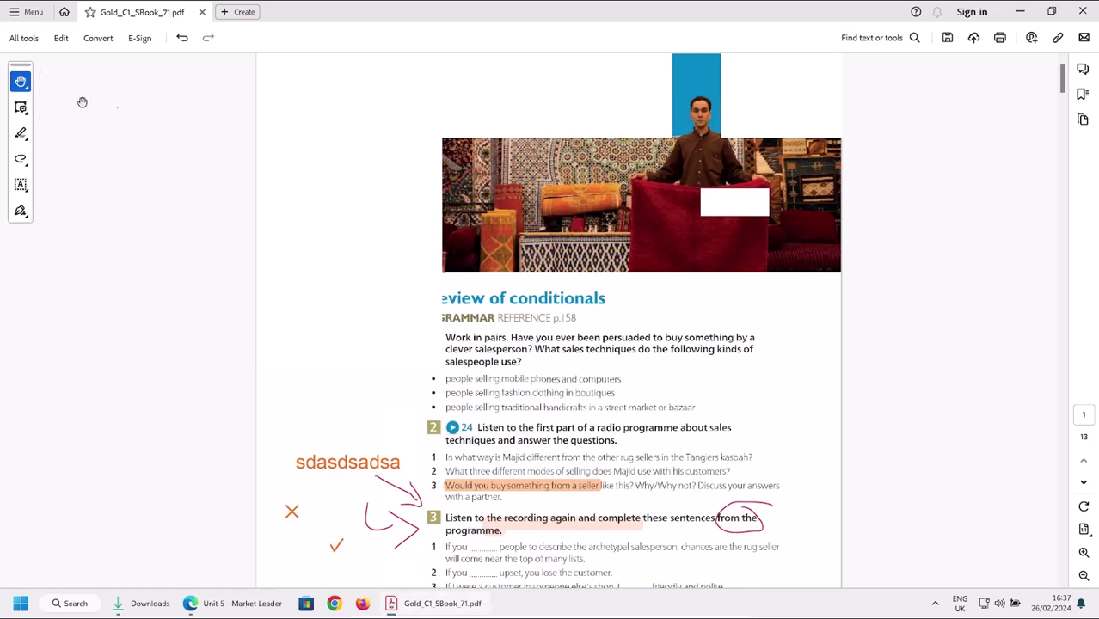
click(705, 62)
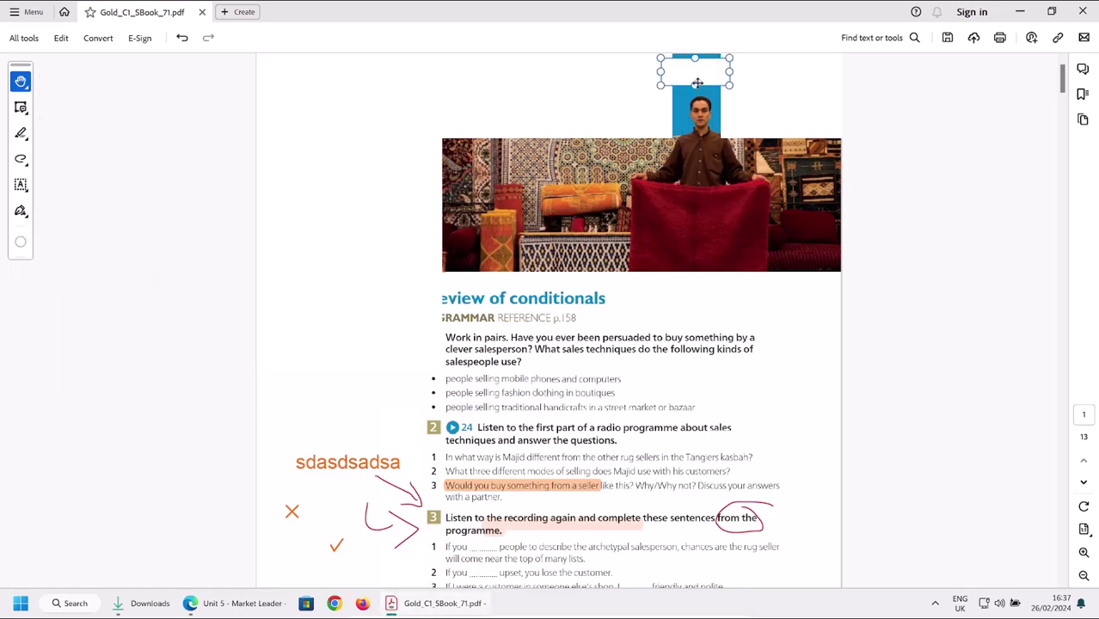
drag(698, 83, 695, 54)
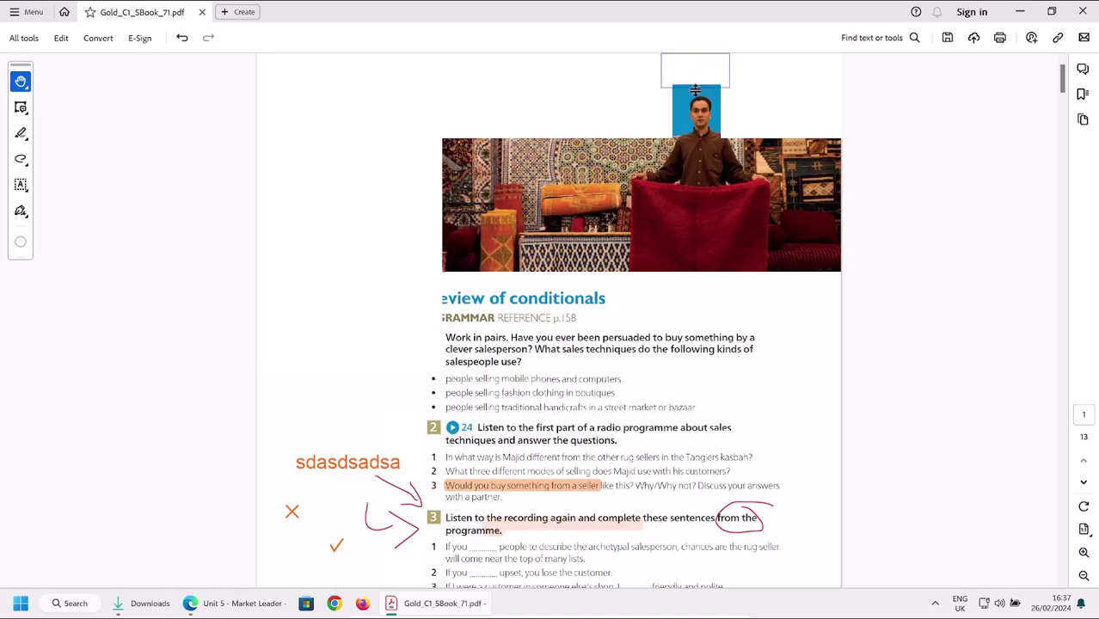
click(625, 228)
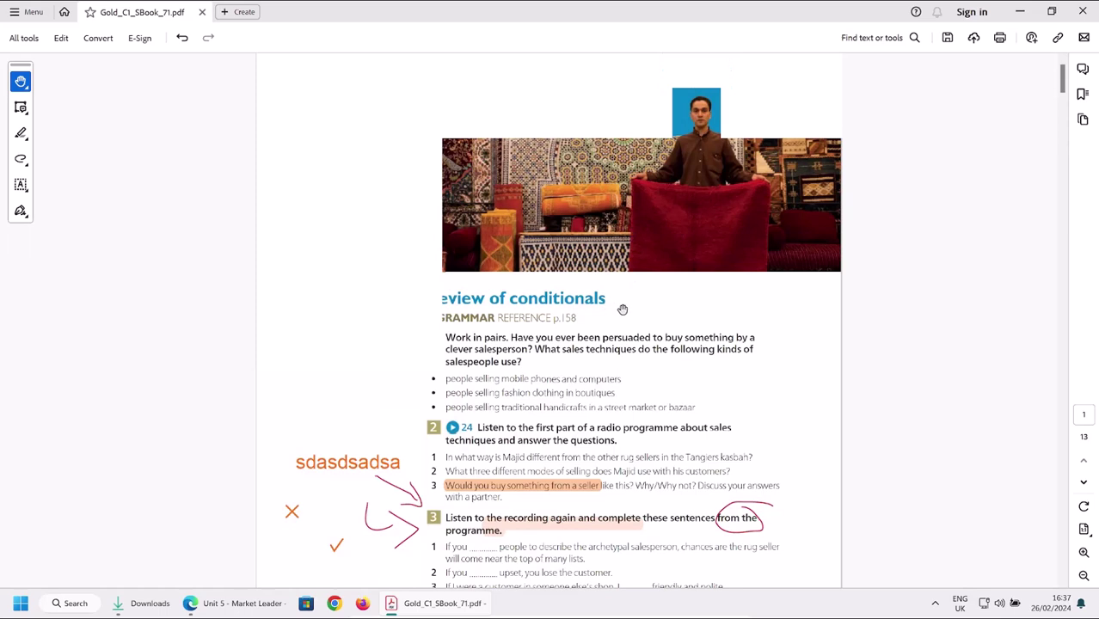
click(395, 296)
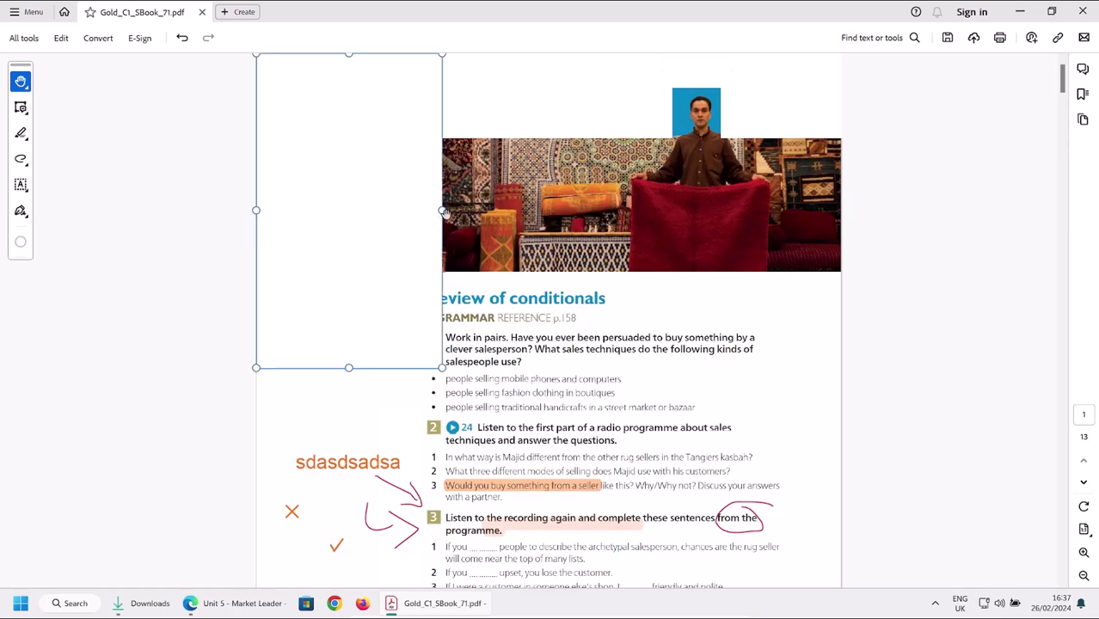
drag(440, 211, 424, 210)
click(731, 309)
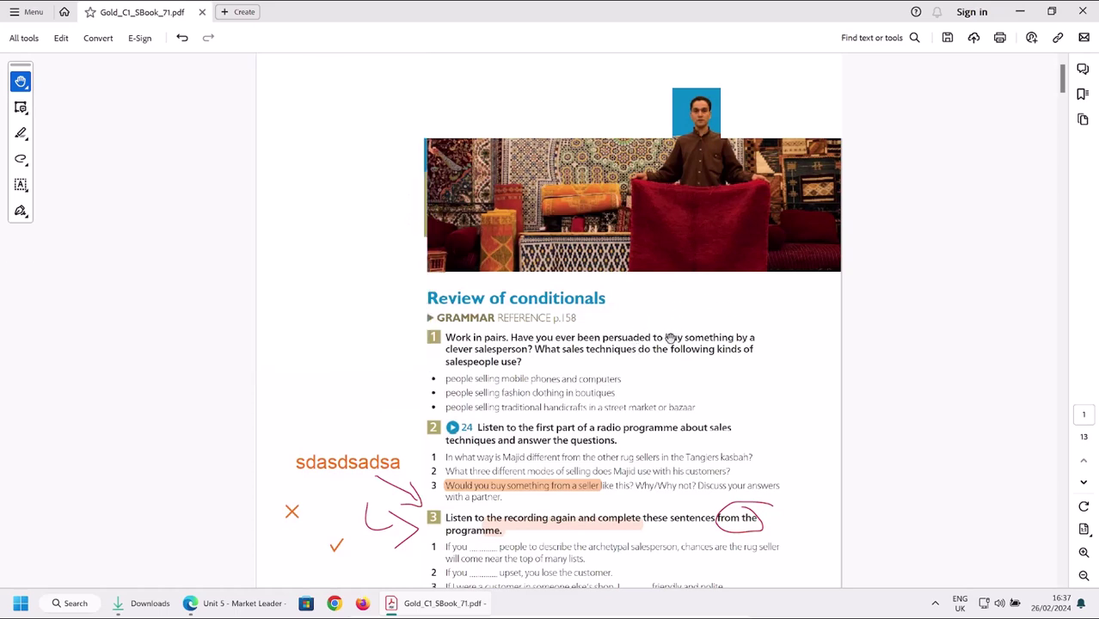
scroll(628, 309, down, 1)
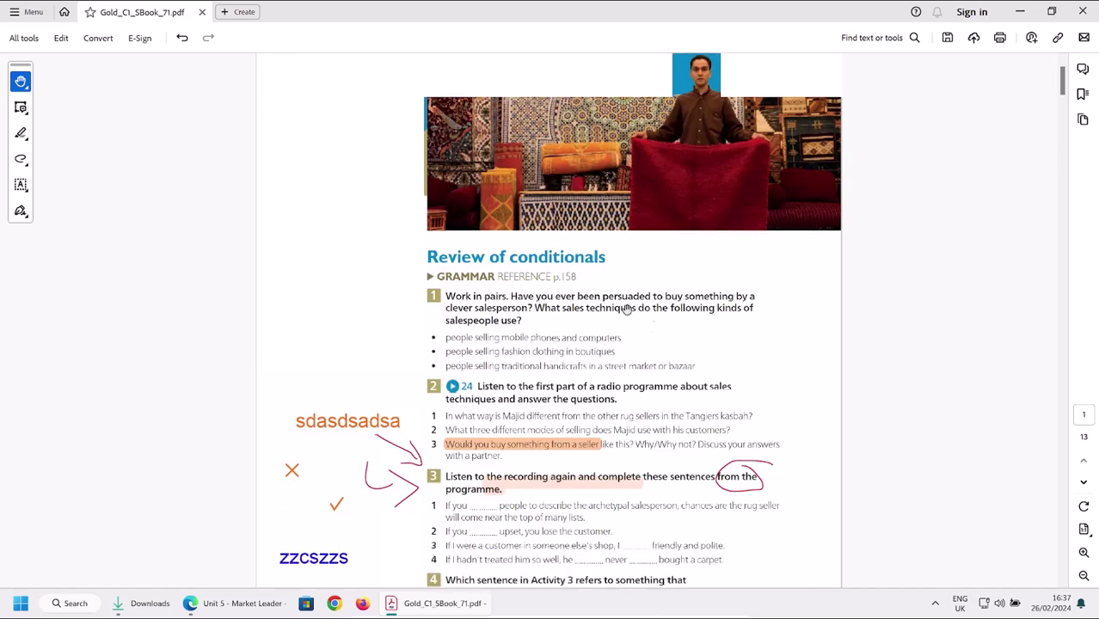
Open the Print dialog and keep Microsoft Print to PDF as the printer.
click(1001, 40)
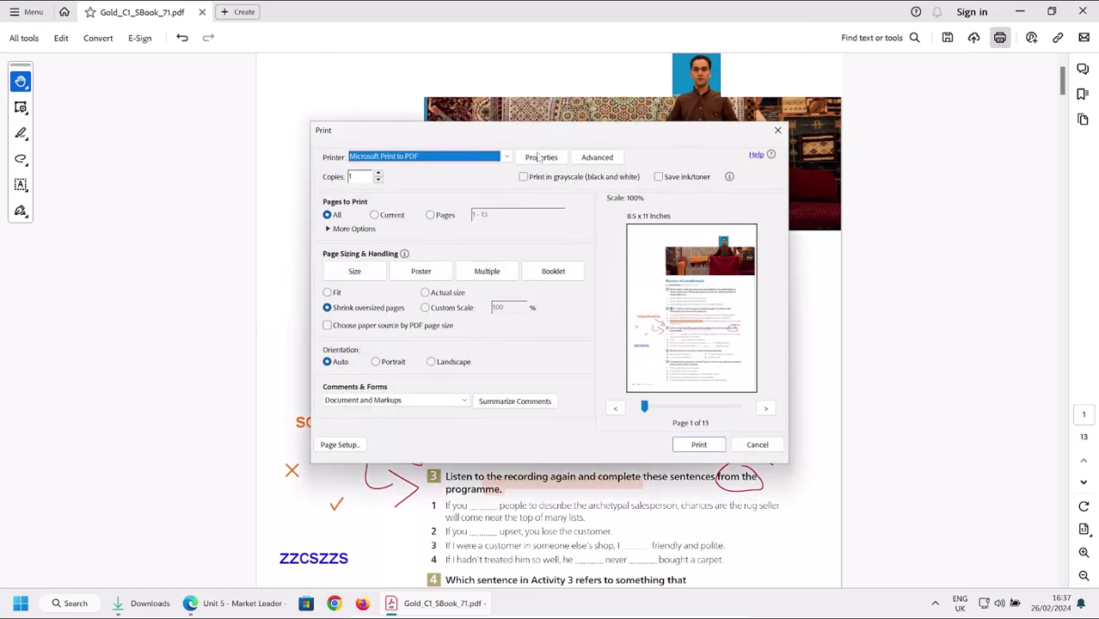
click(507, 158)
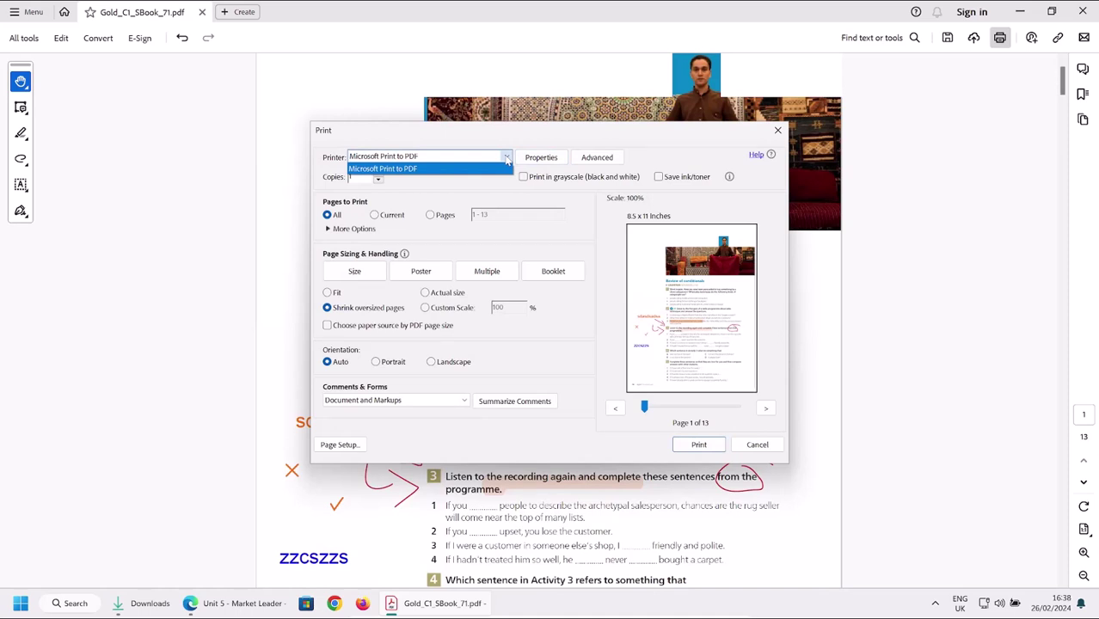
click(508, 159)
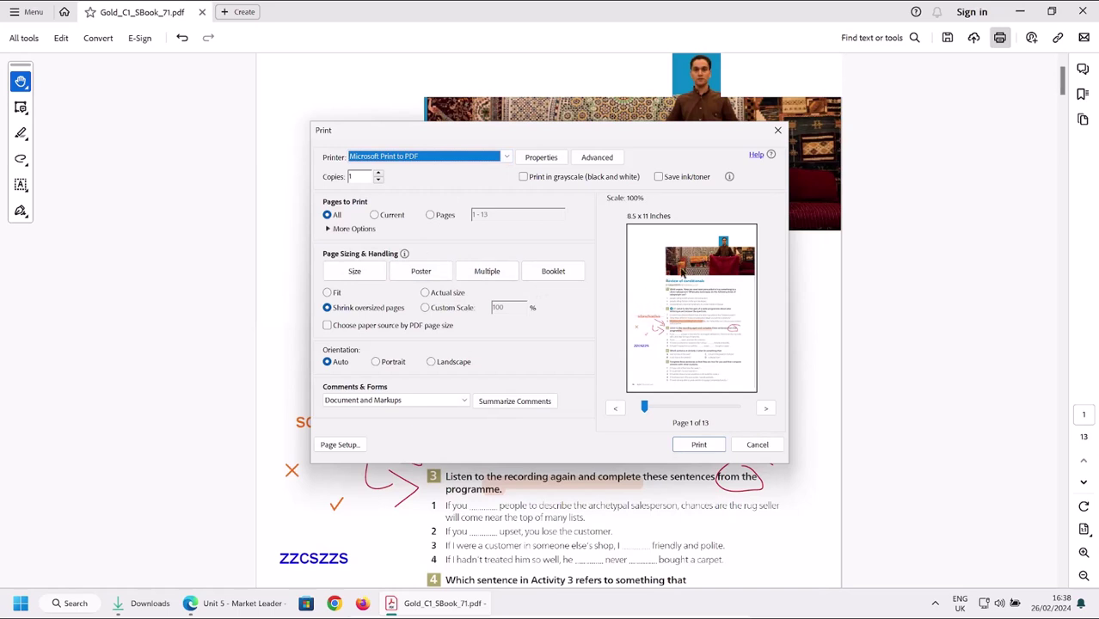
Switch Comments & Forms to Document, then back to Document and Markups, and close without printing.
click(469, 404)
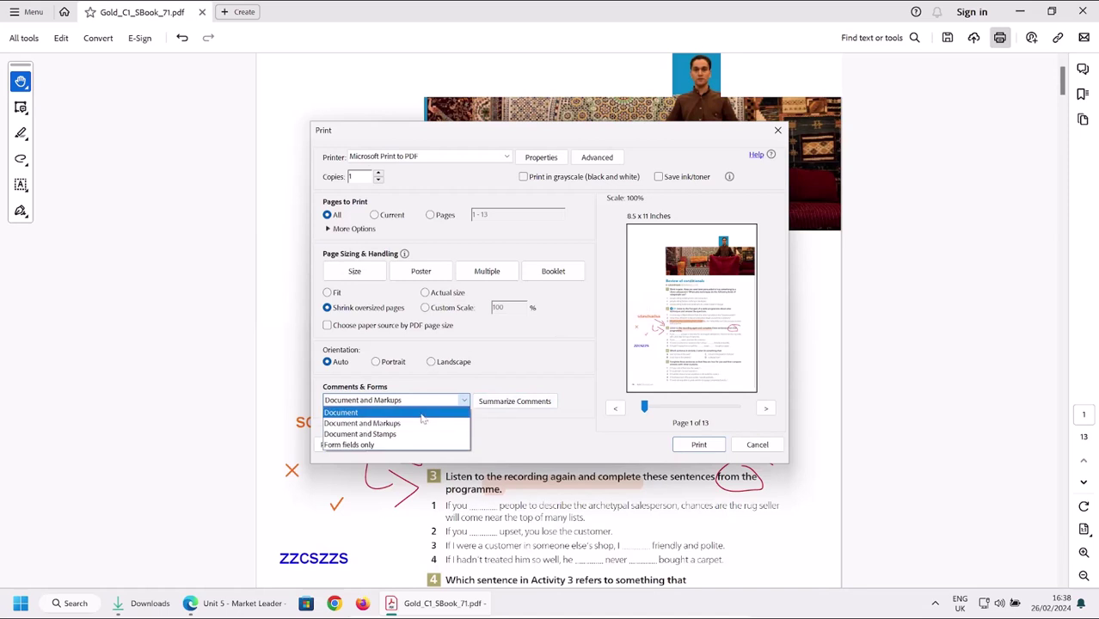
click(423, 415)
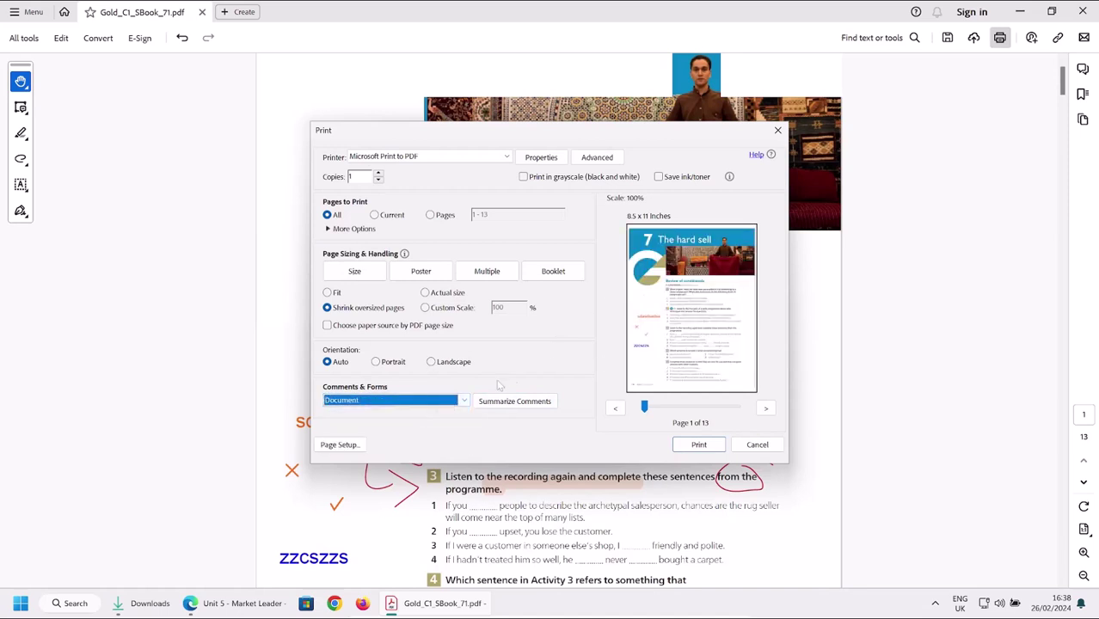
click(442, 403)
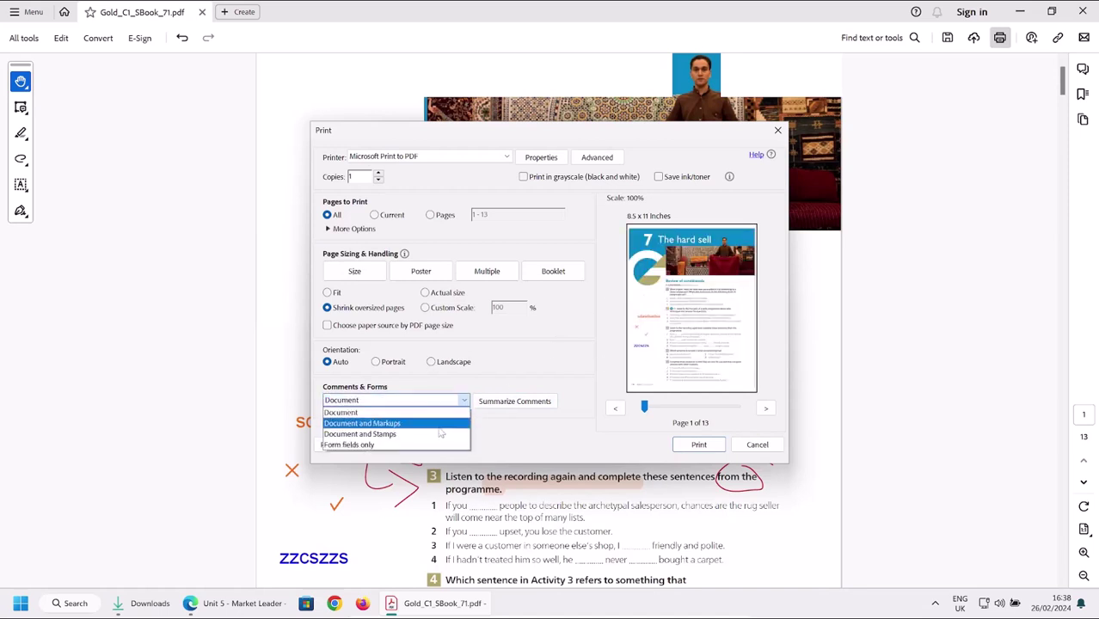
click(439, 424)
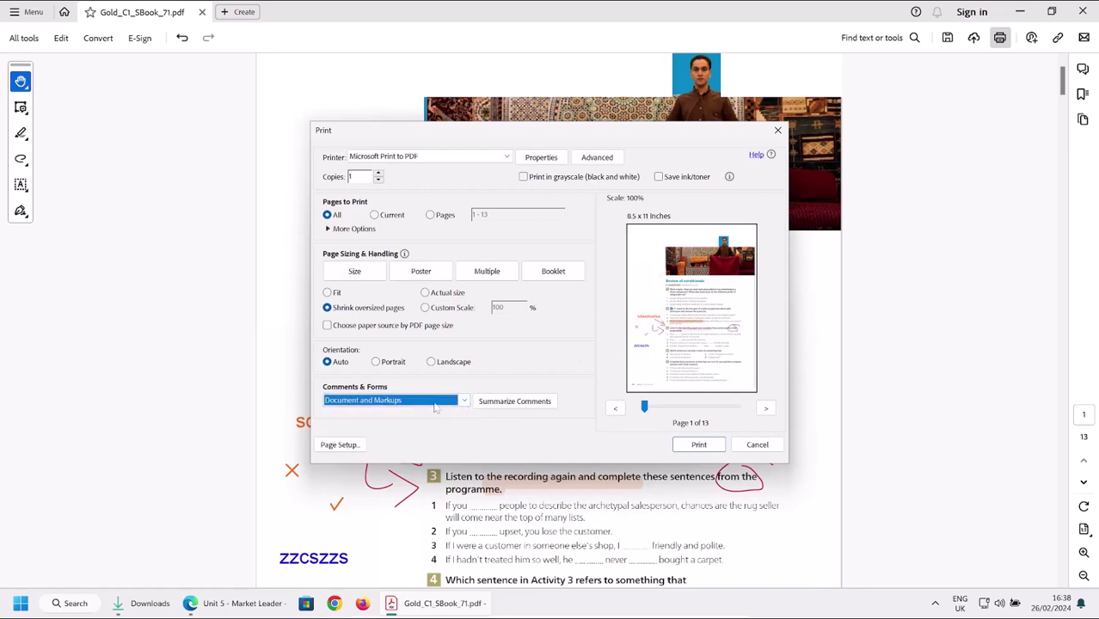
click(777, 131)
scroll(719, 311, down, 1)
scroll(718, 311, down, 3)
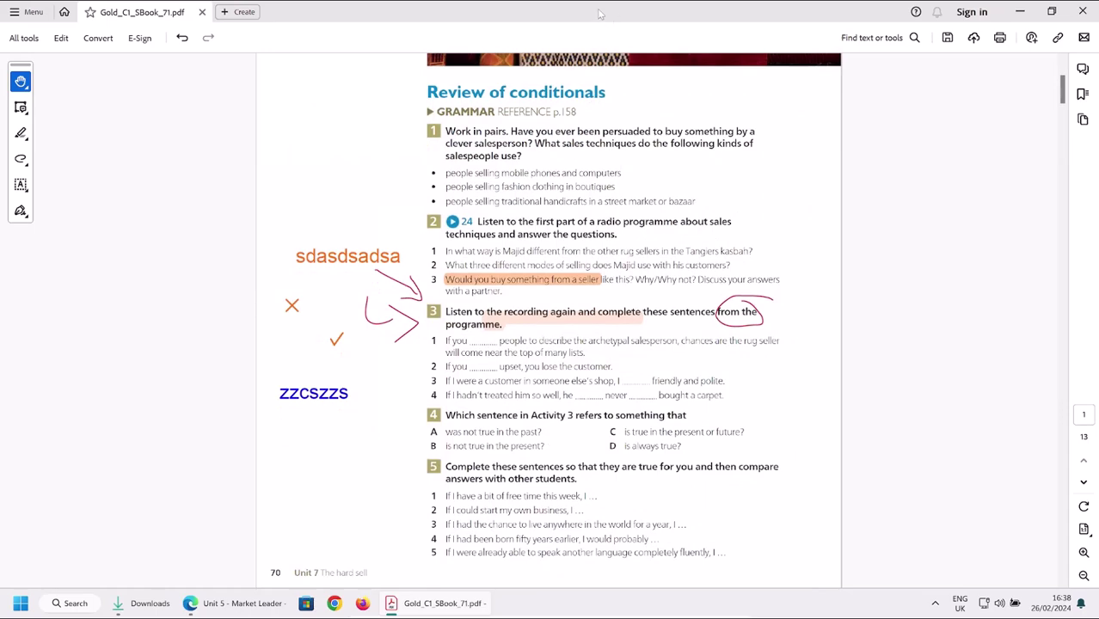
Restore the Reader window, then narrow and scroll it so only the Review of conditionals section shows.
click(1053, 12)
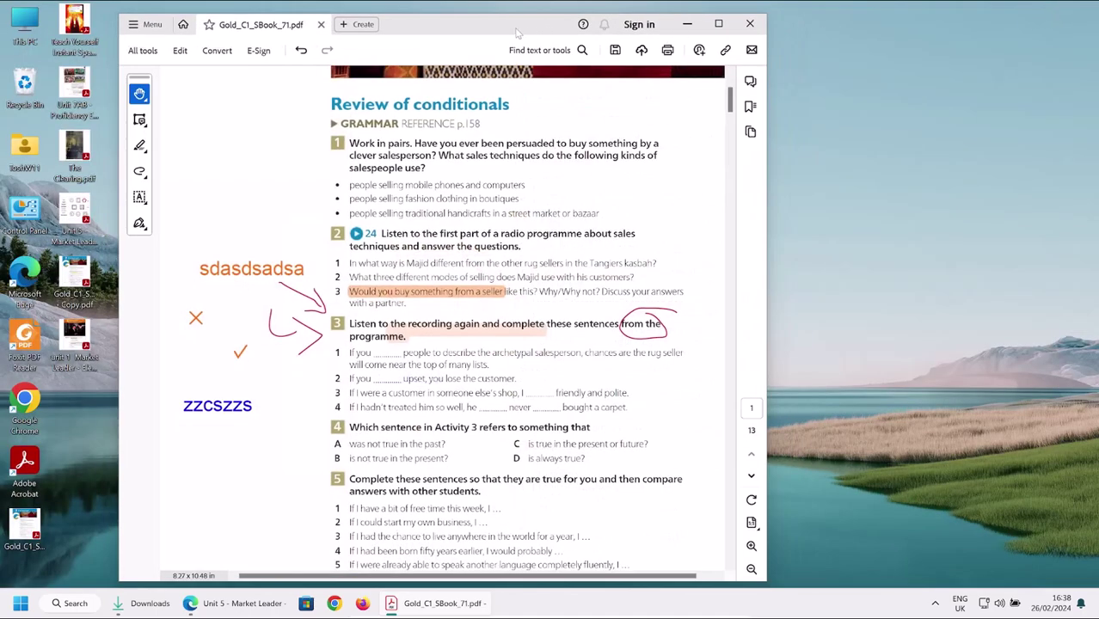
drag(509, 33, 524, 30)
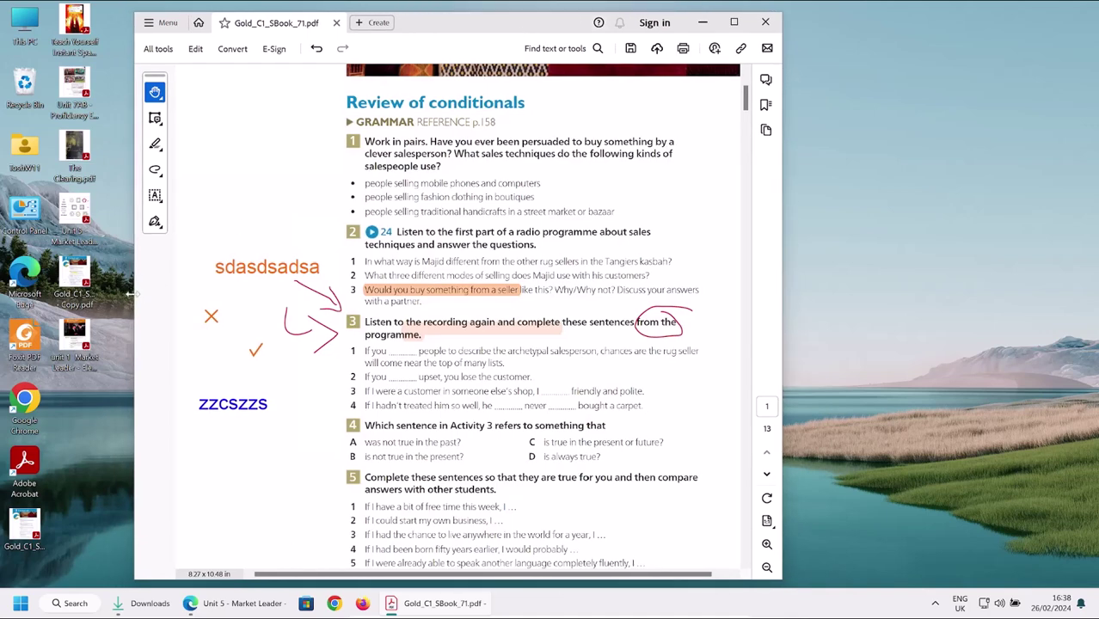
drag(135, 293, 280, 293)
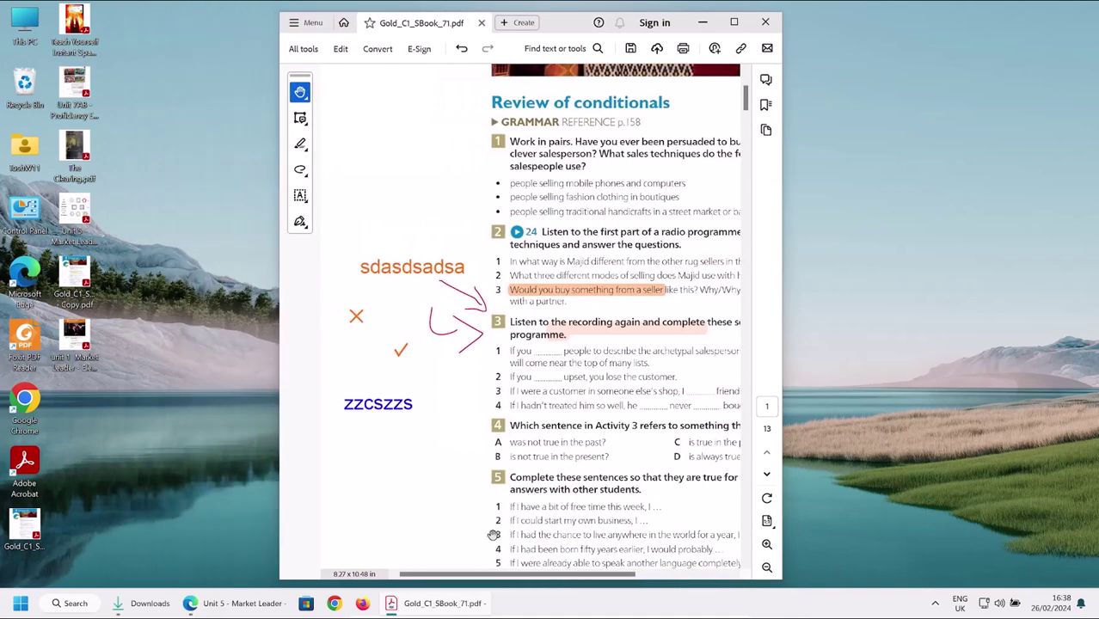
drag(551, 580, 642, 579)
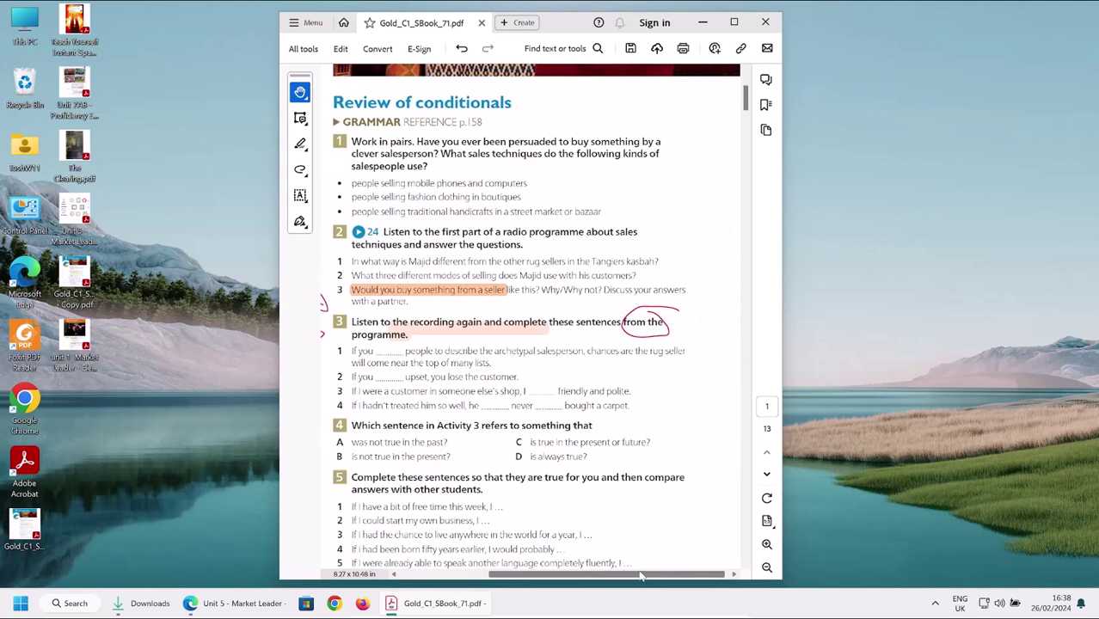
scroll(596, 441, down, 1)
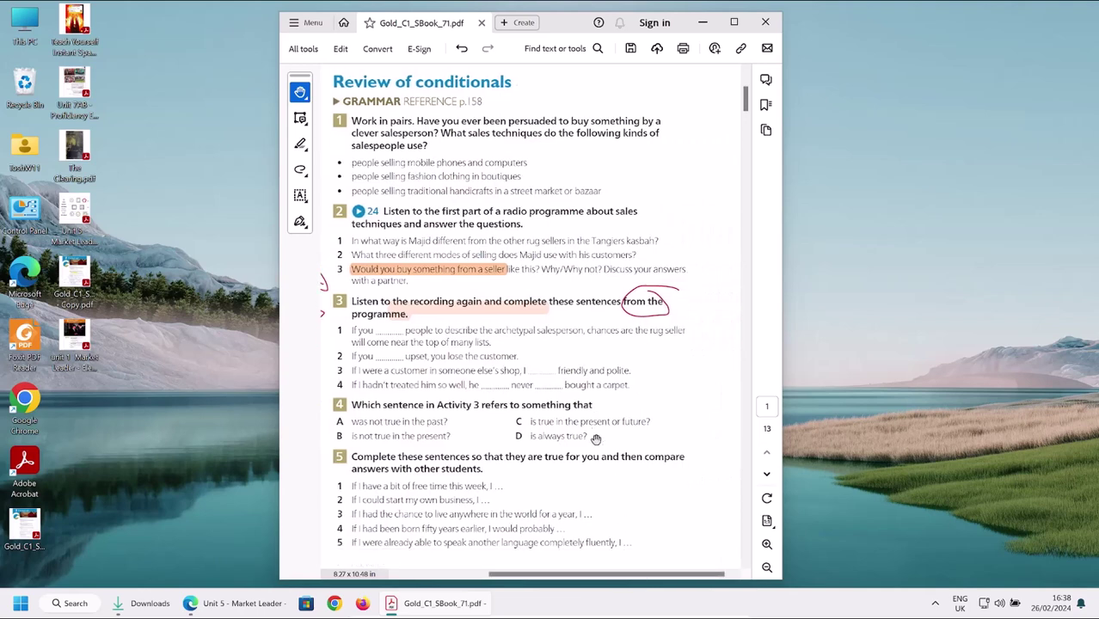
Configure Microsoft Print to PDF to print only the current view, fit to the page at 144%.
click(684, 50)
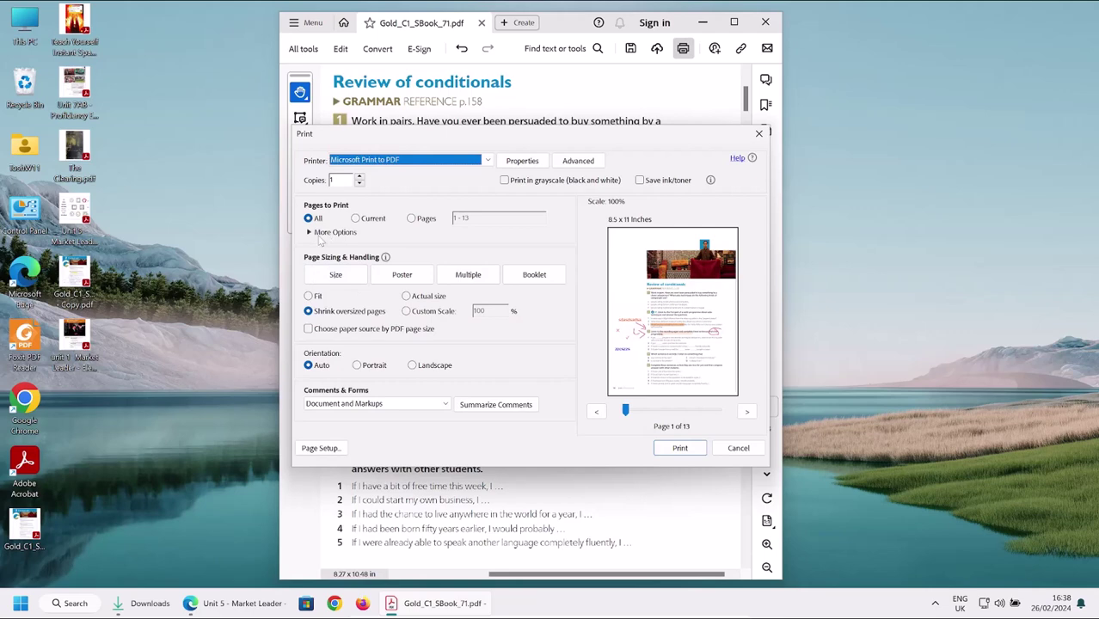
click(319, 233)
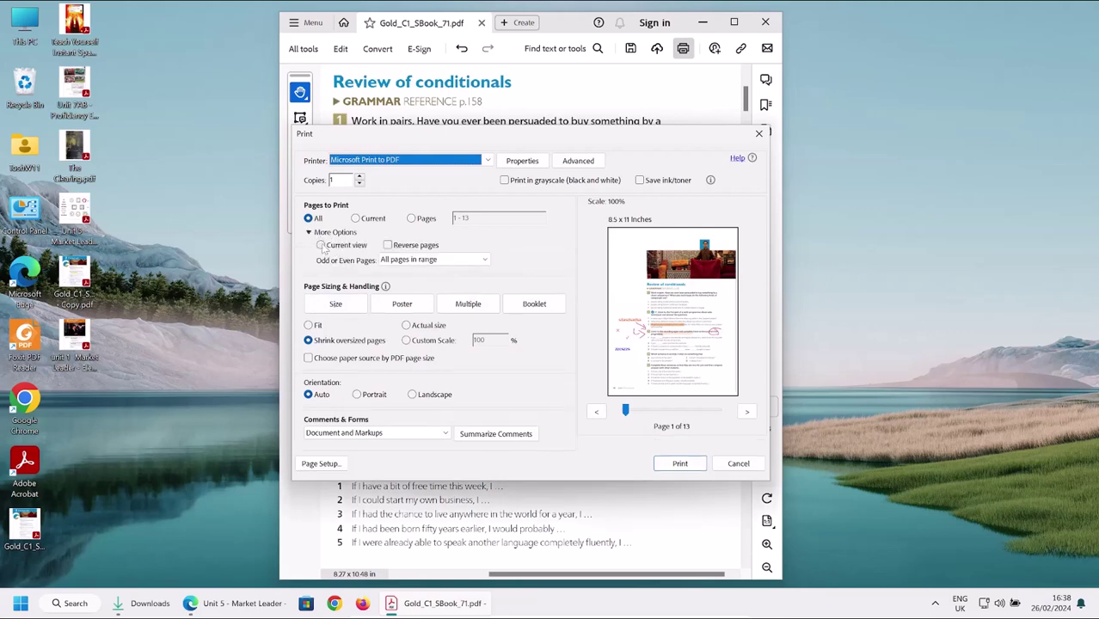
click(321, 246)
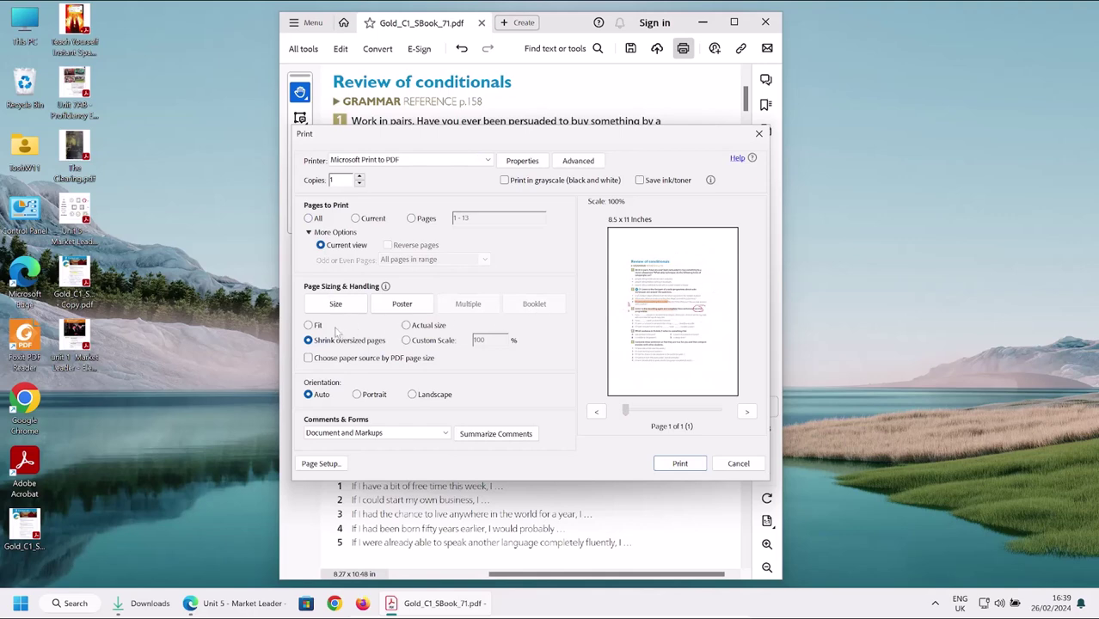
click(309, 326)
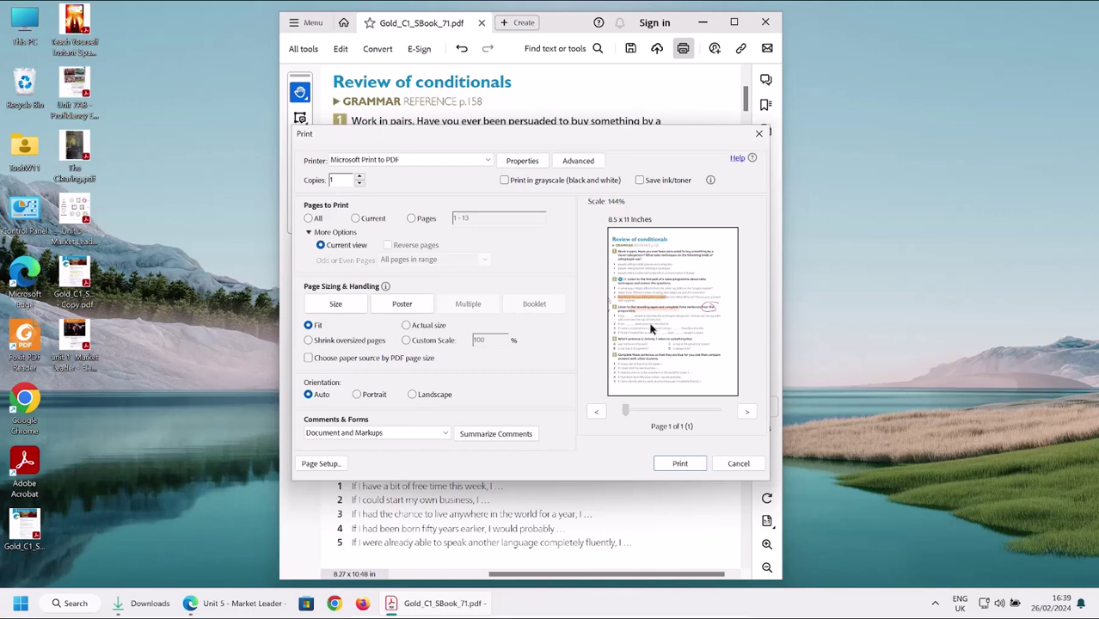
Print the current view to a PDF named aaaa.pdf on the Desktop.
click(679, 465)
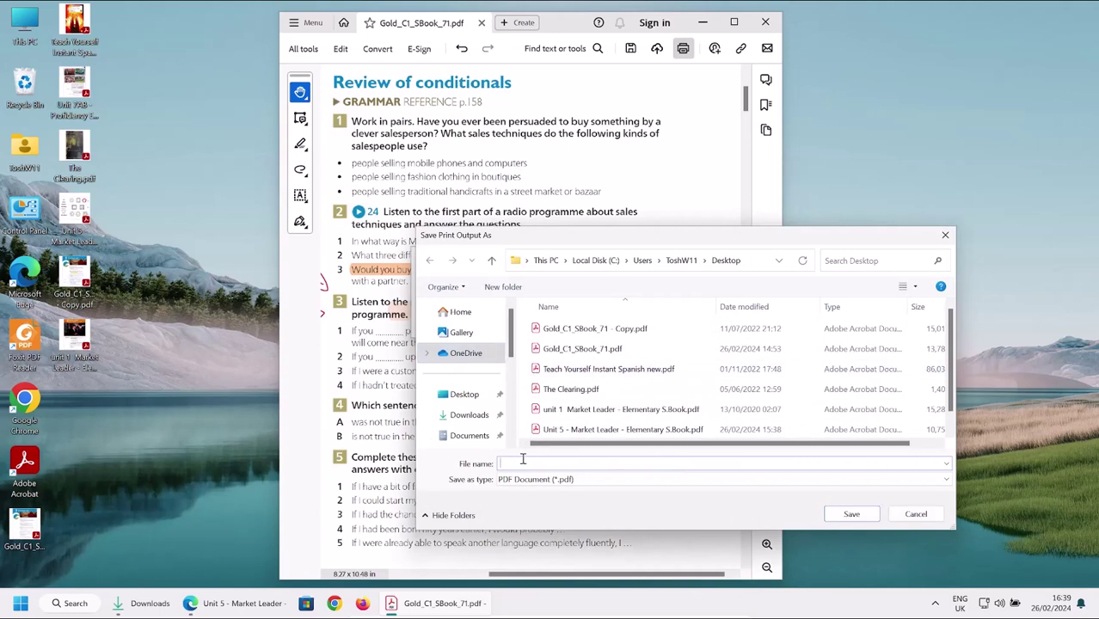
text(aaaa)
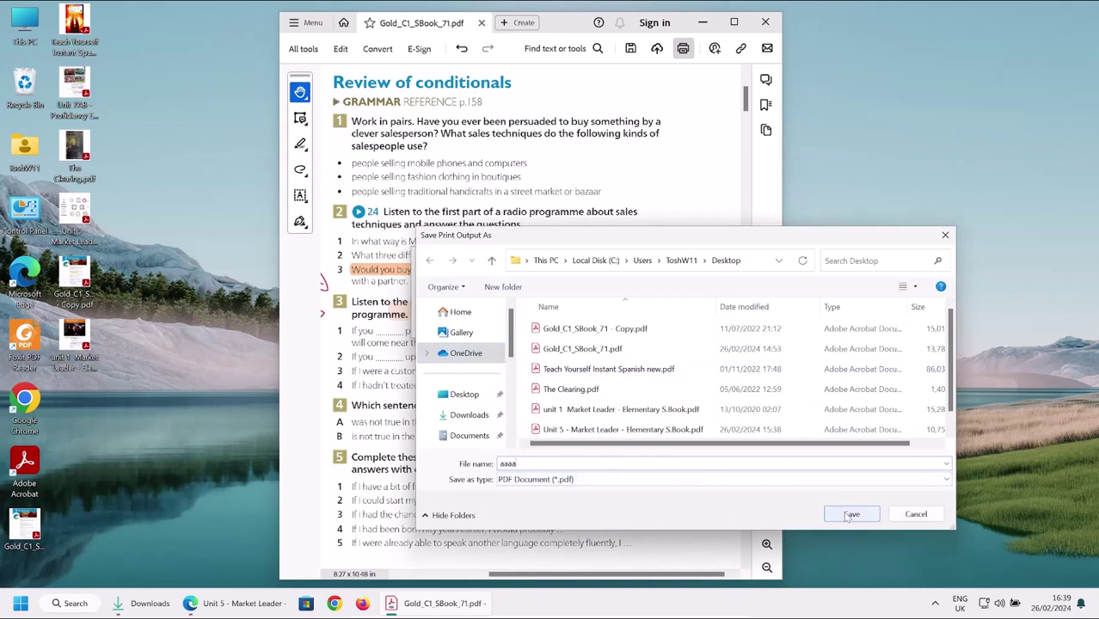
click(850, 515)
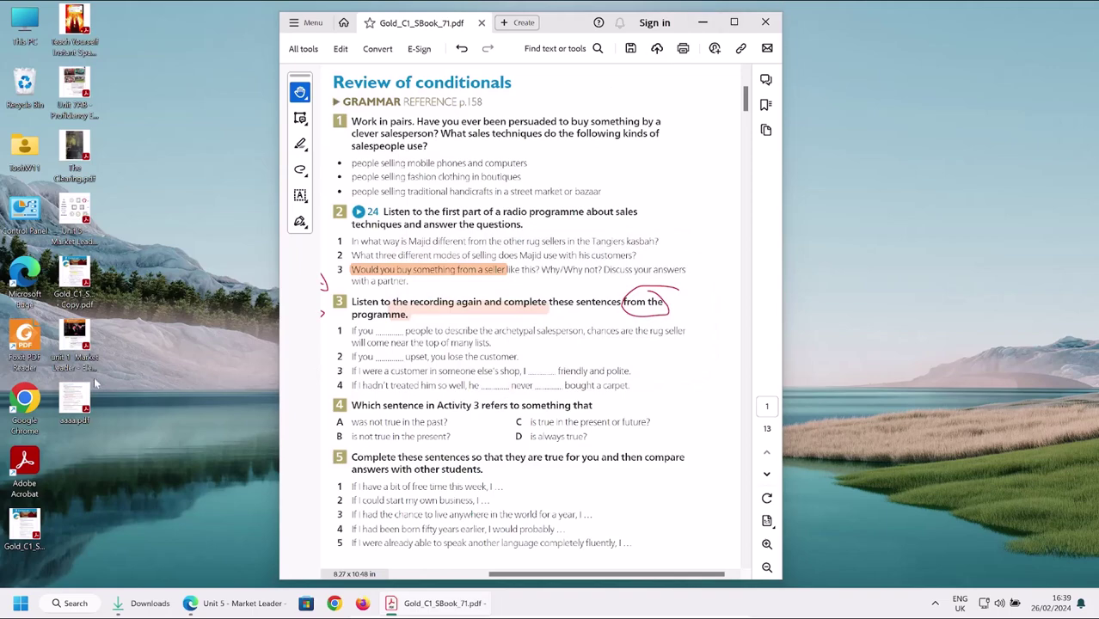
Open aaaa.pdf from the desktop, maximize the window, and zoom in and out to inspect the enlarged page.
double_click(75, 398)
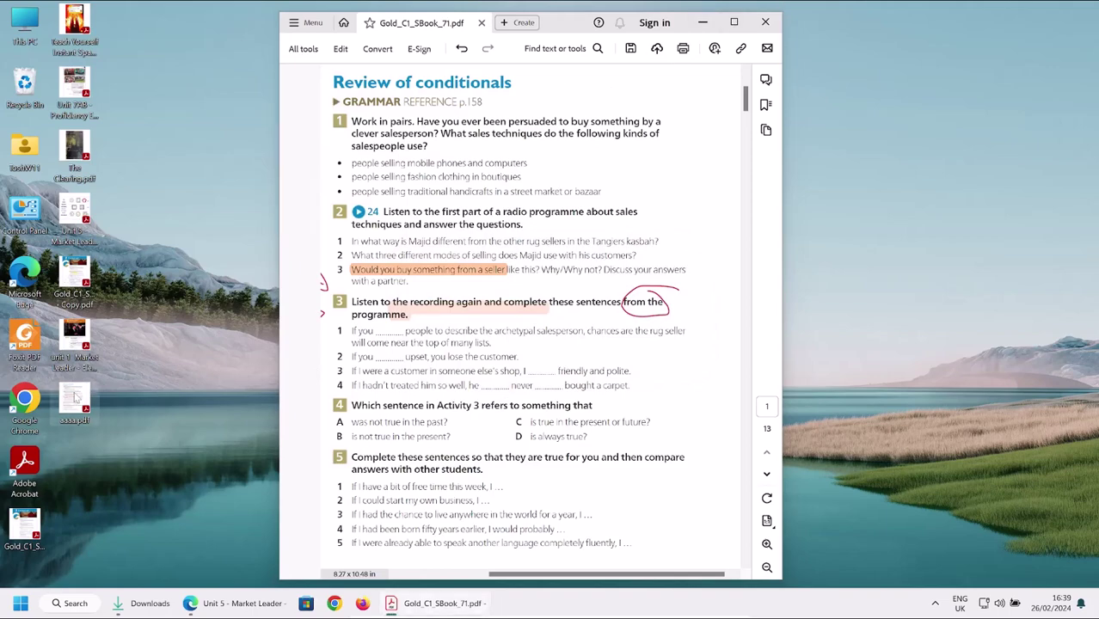
click(735, 24)
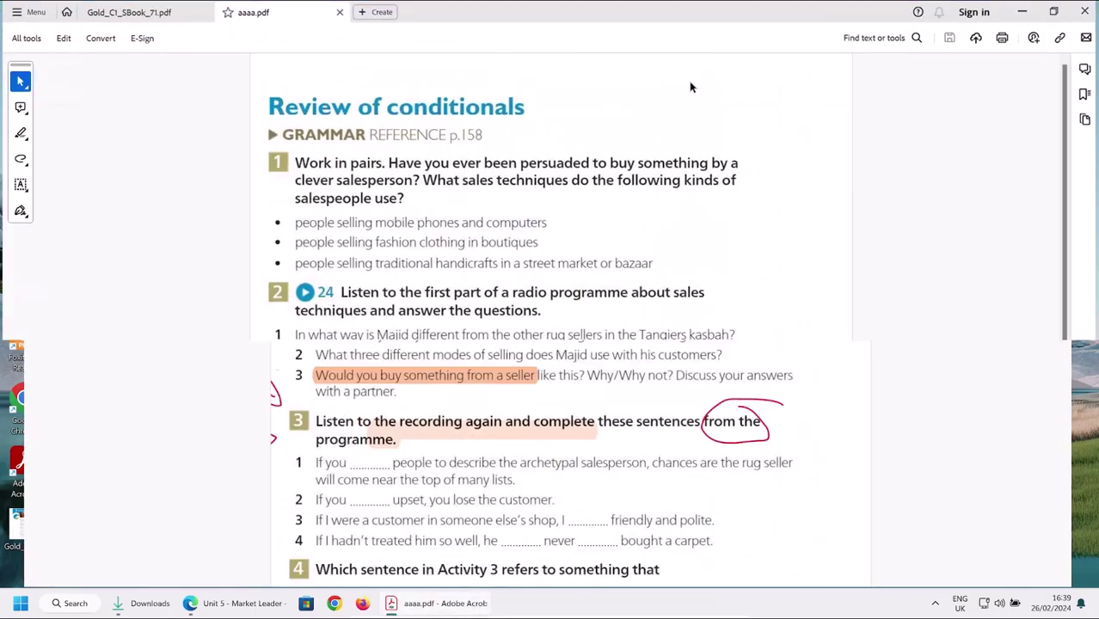
scroll(563, 237, down, 4)
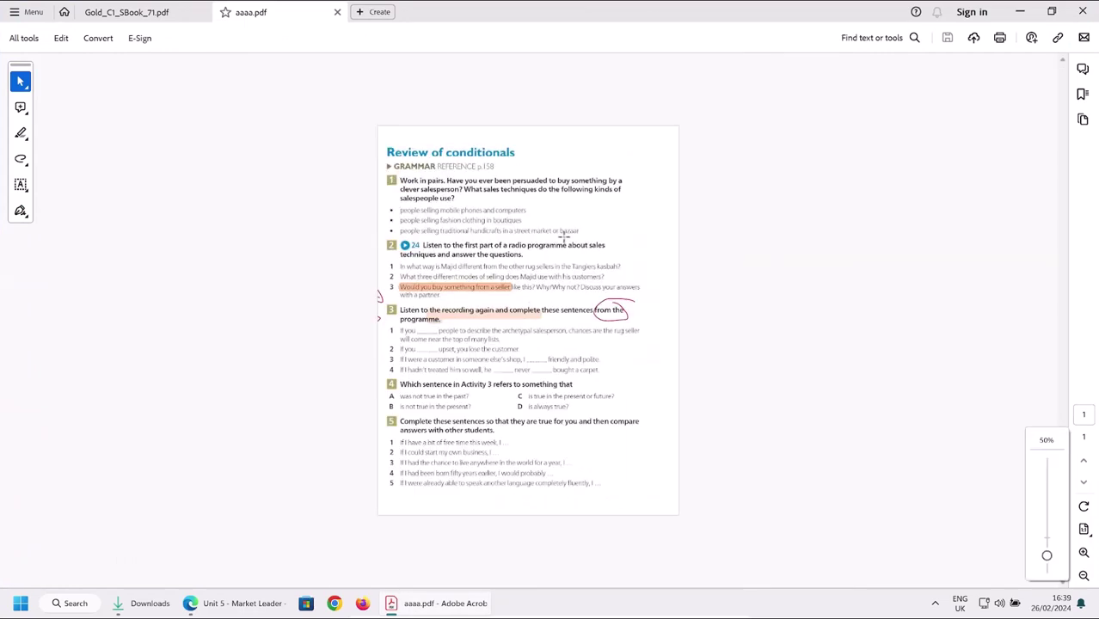
scroll(602, 224, up, 2)
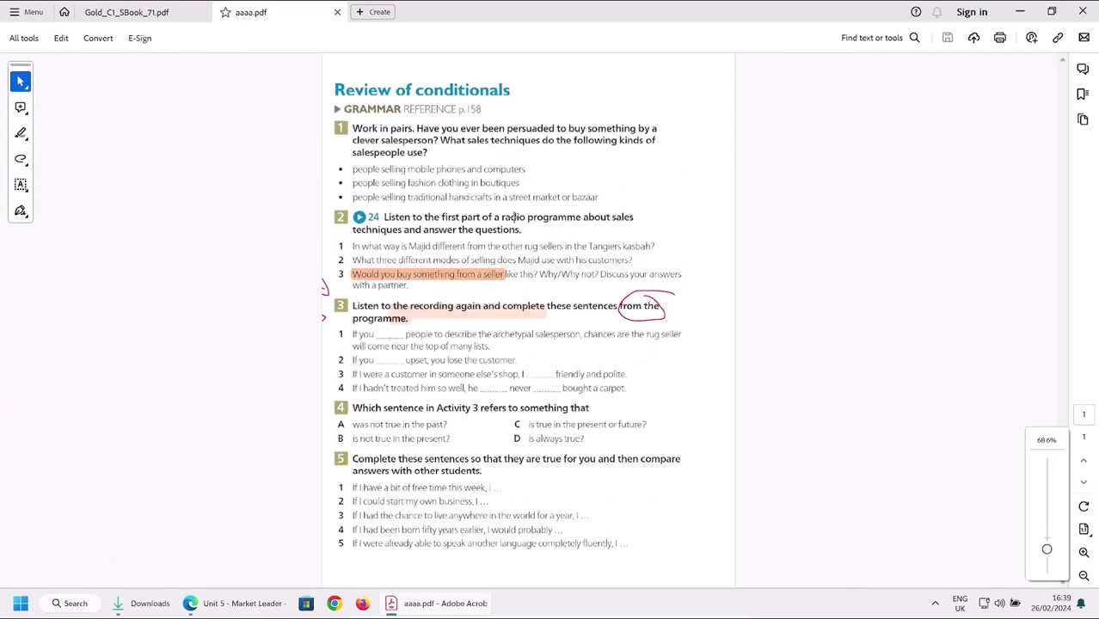
scroll(441, 196, up, 3)
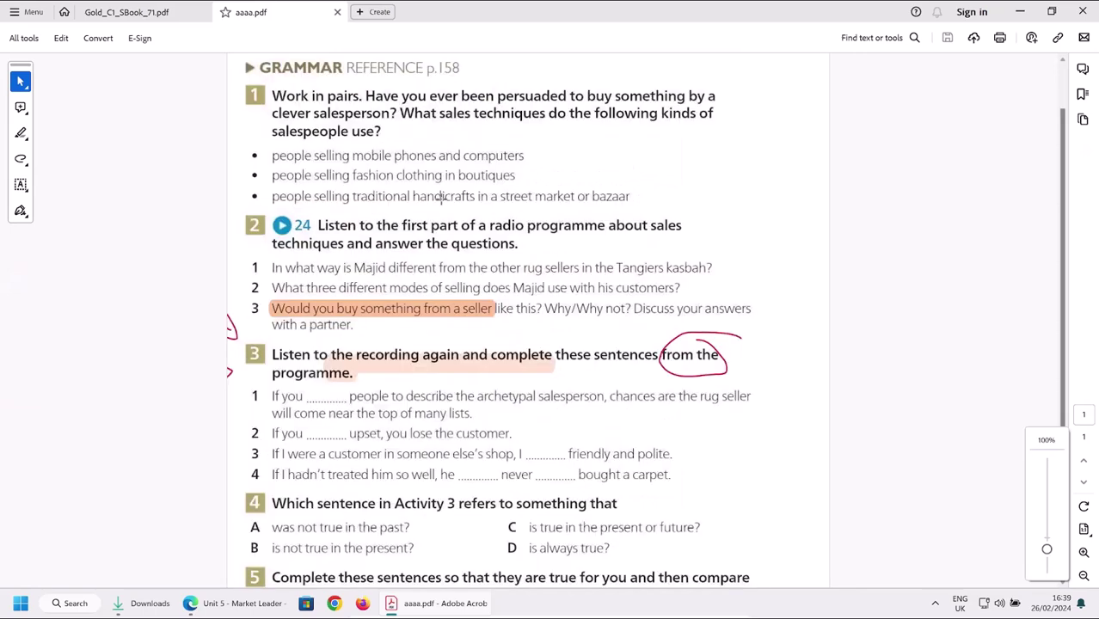
scroll(441, 196, down, 3)
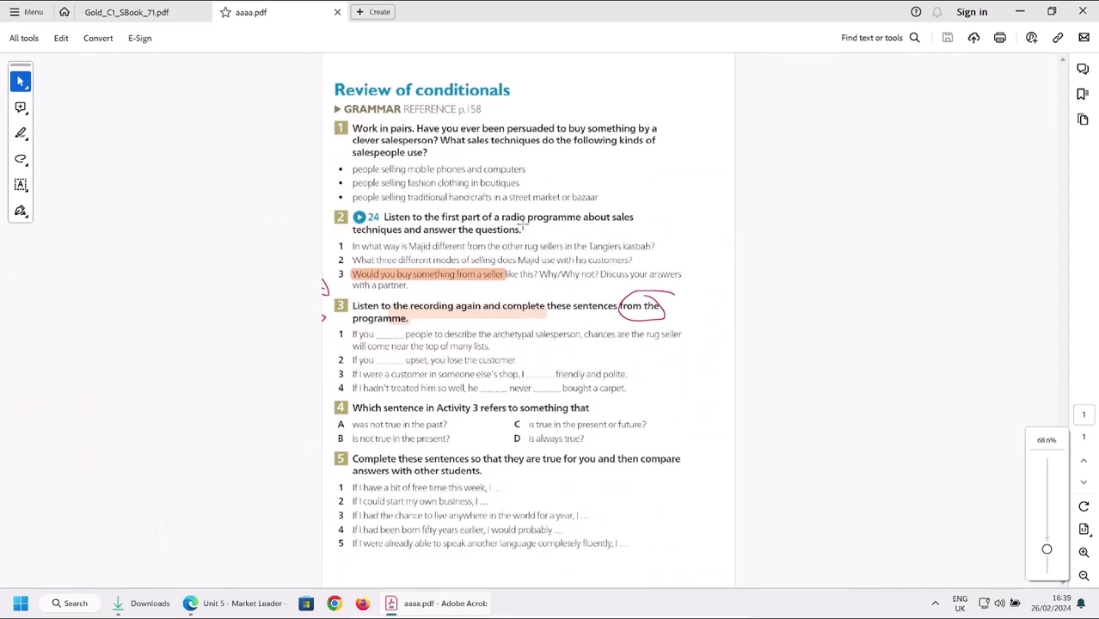
scroll(492, 237, up, 4)
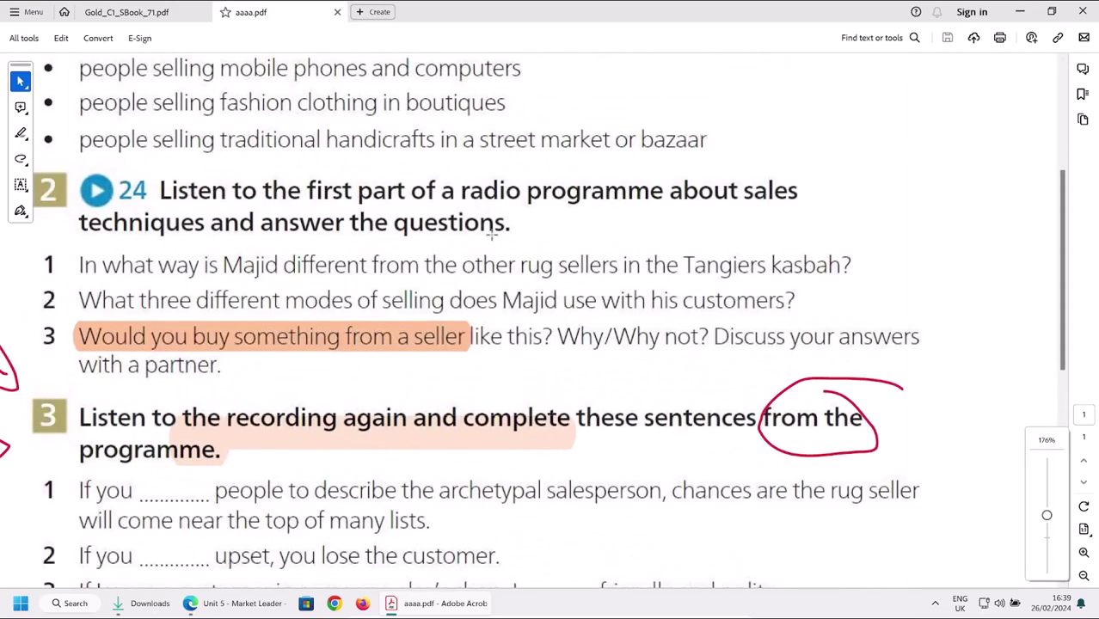
scroll(492, 235, down, 5)
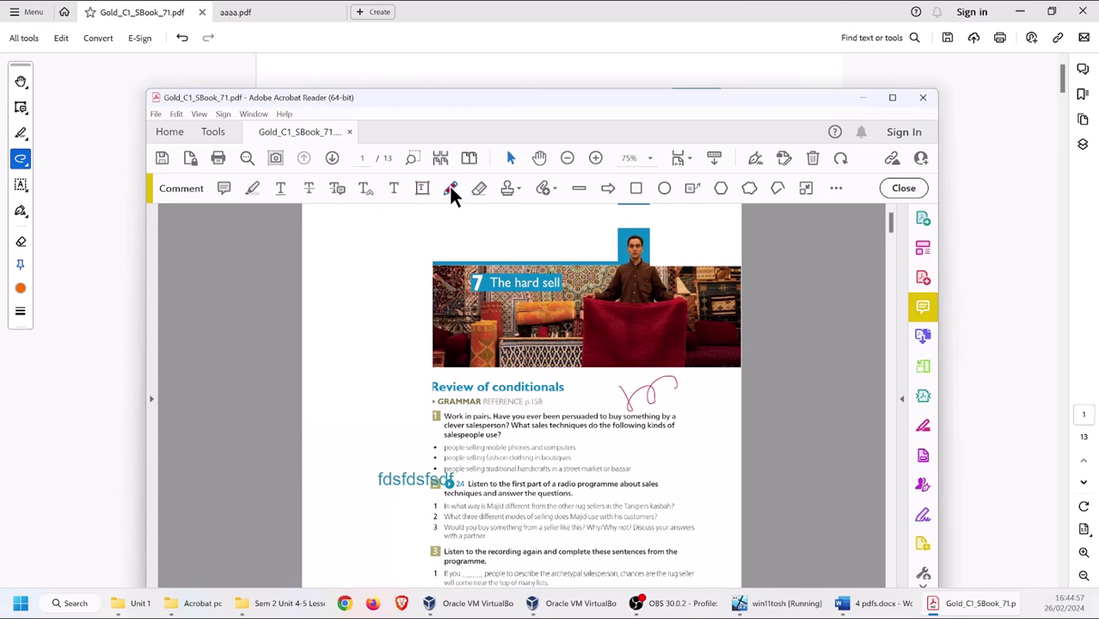
Cover the unit title with a white box, add 'bvfxfx' text, and highlight 'salesperson? What sales techniques' in yellow.
click(422, 188)
drag(456, 274, 516, 339)
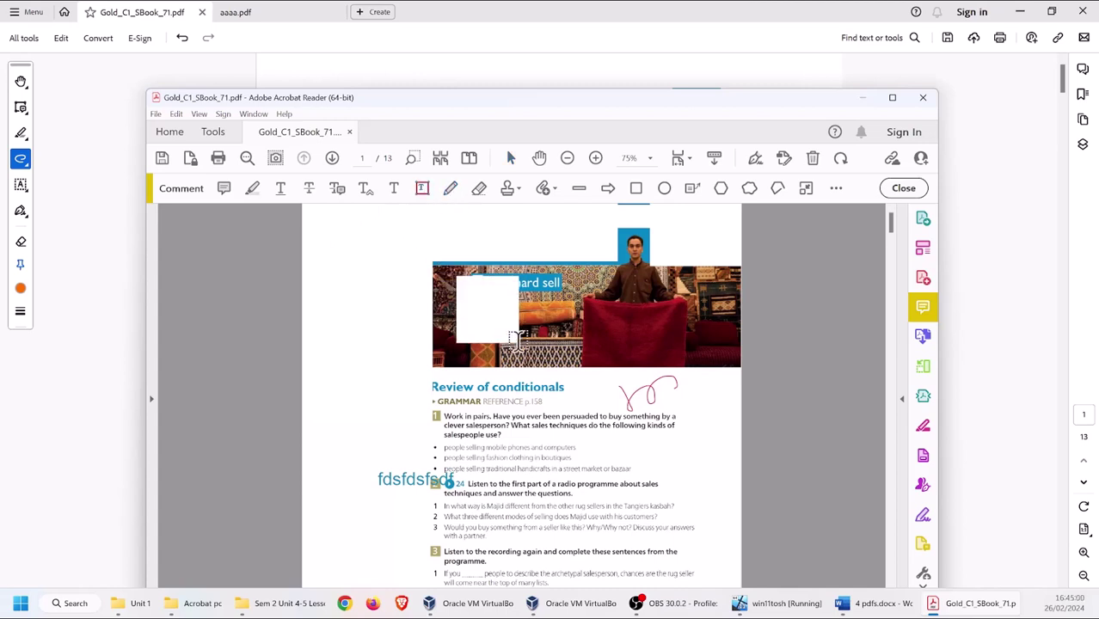
click(394, 188)
text(bvfxfx)
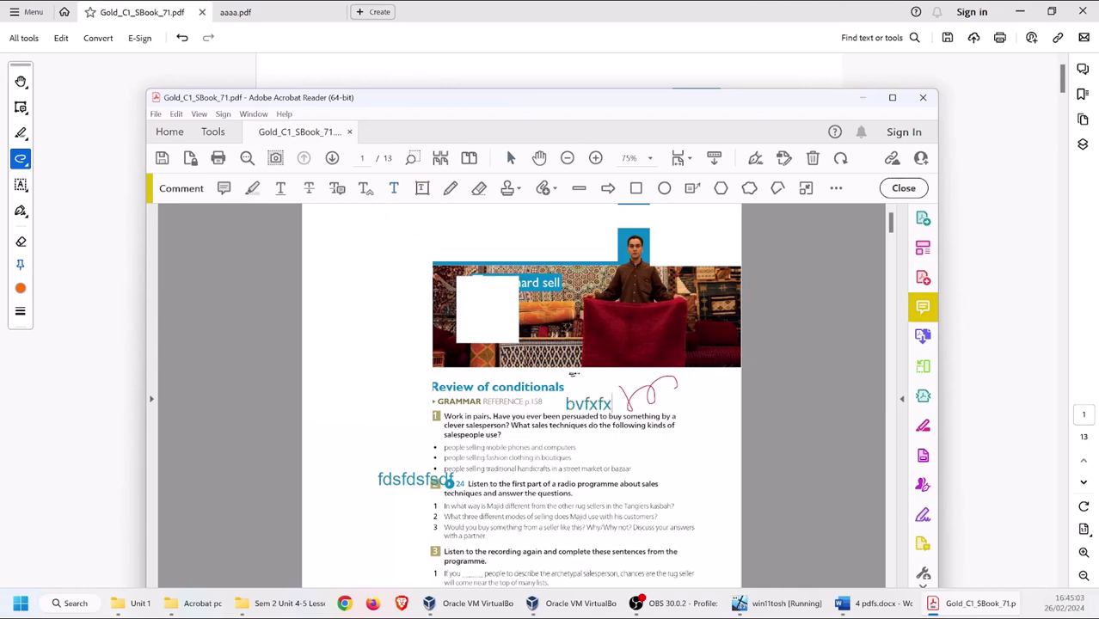
drag(466, 425, 589, 426)
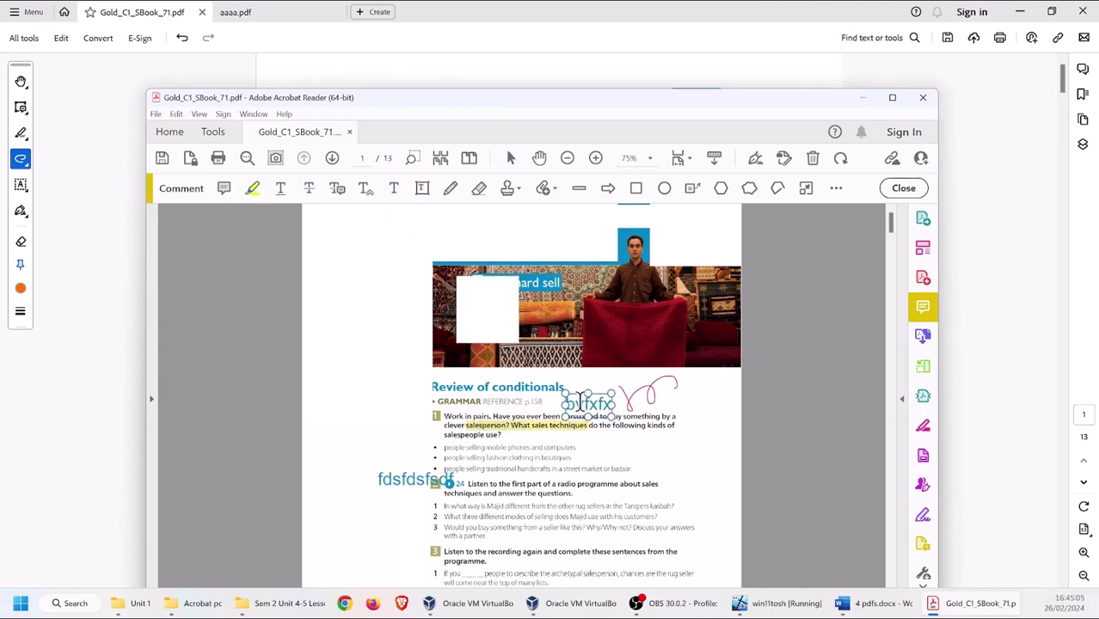
click(754, 159)
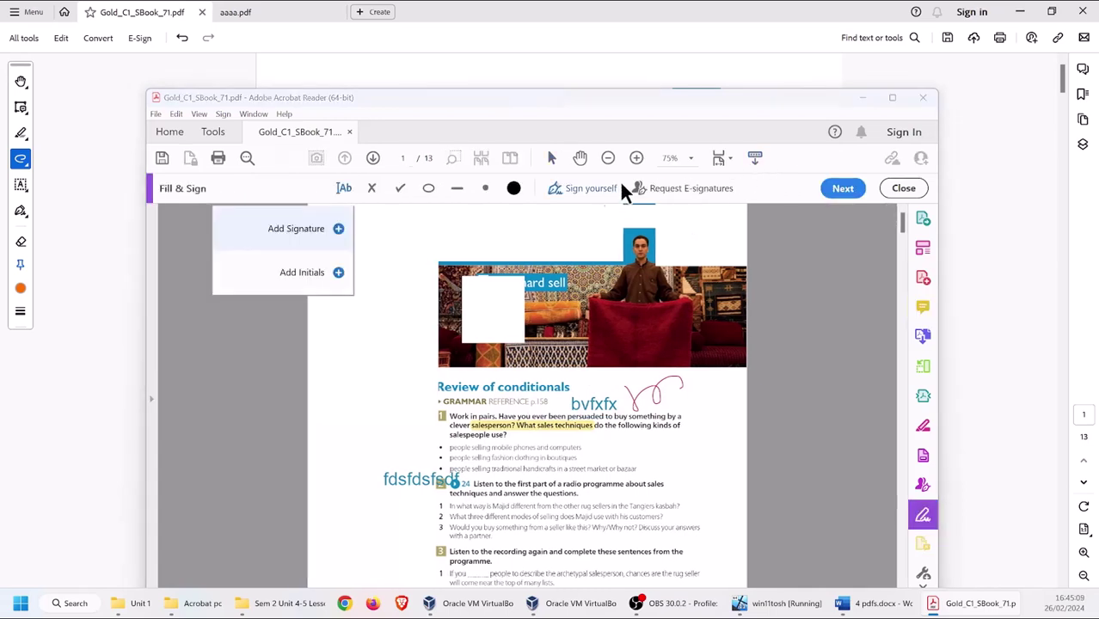